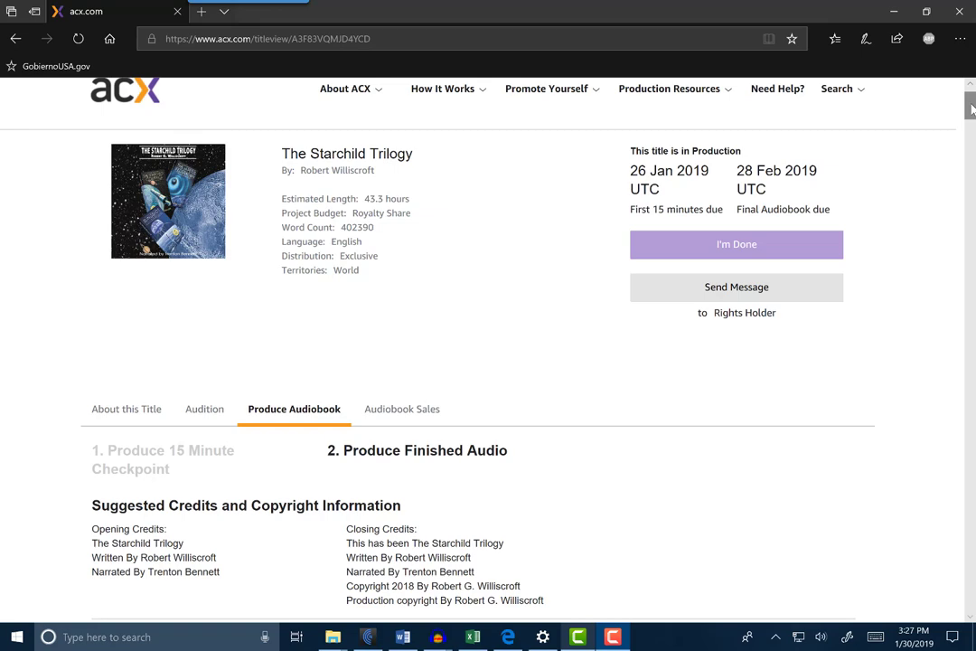
# Step: Listen to part of the Opening Credits track and part of the Opening Credits for Slingshot track under Full Production
pyautogui.scroll(-4, 970, 109)
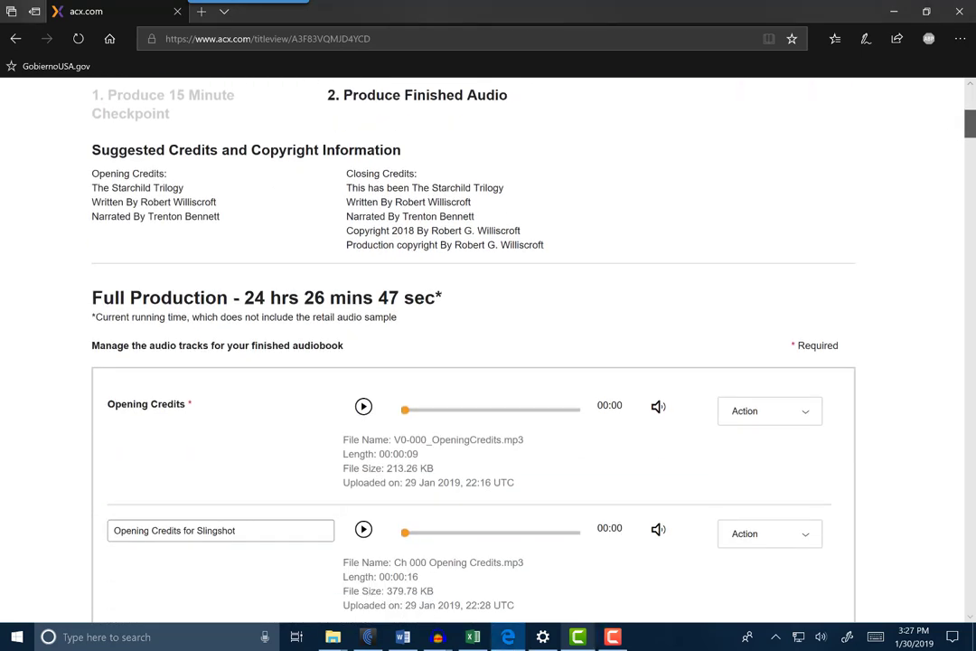
pyautogui.scroll(-2, 970, 127)
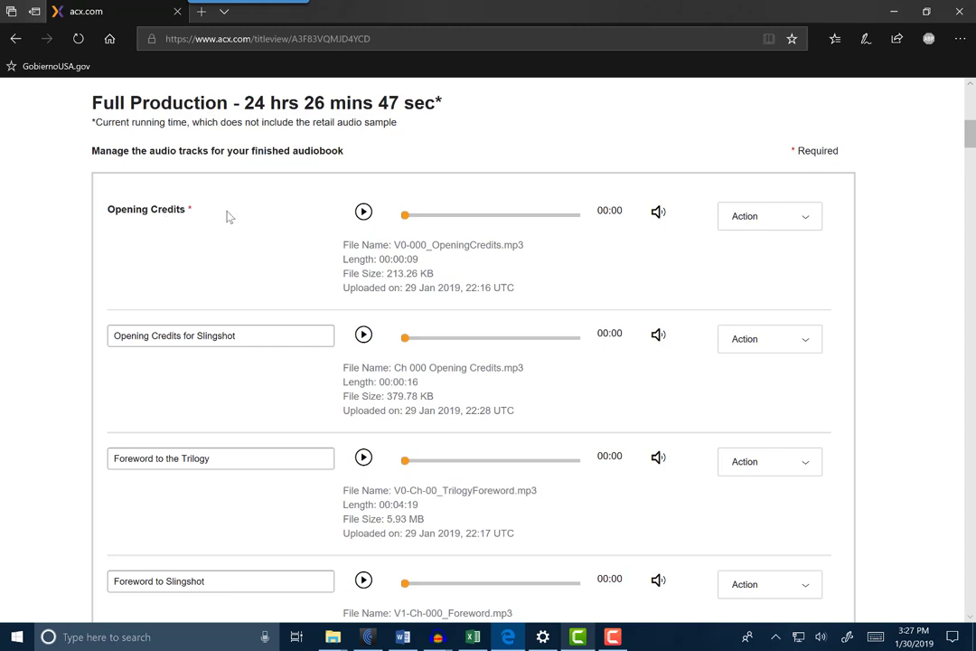
pyautogui.click(363, 213)
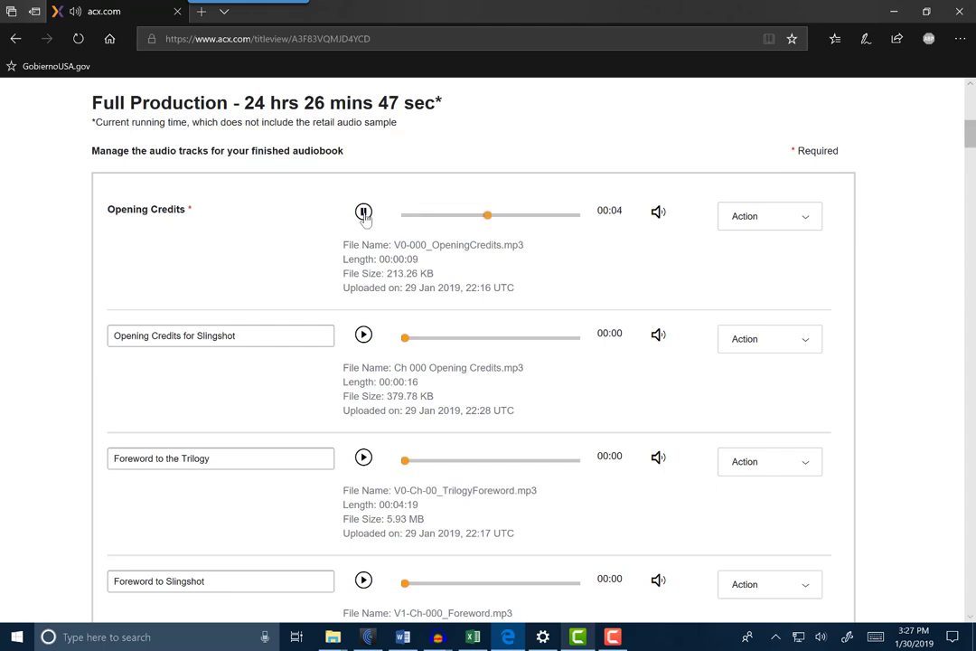
pyautogui.click(363, 213)
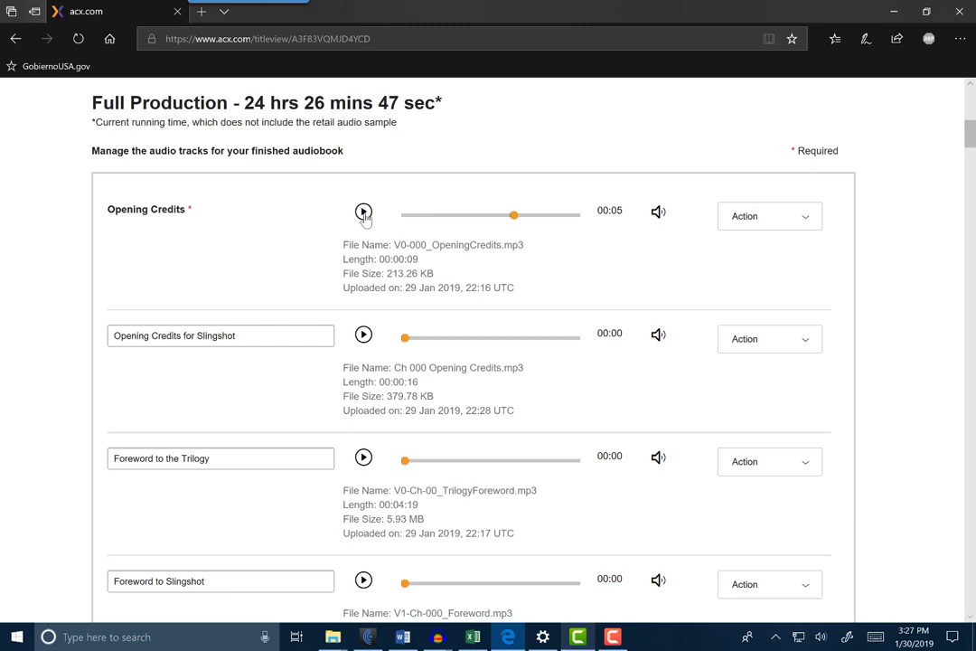
pyautogui.click(364, 335)
pyautogui.click(364, 335)
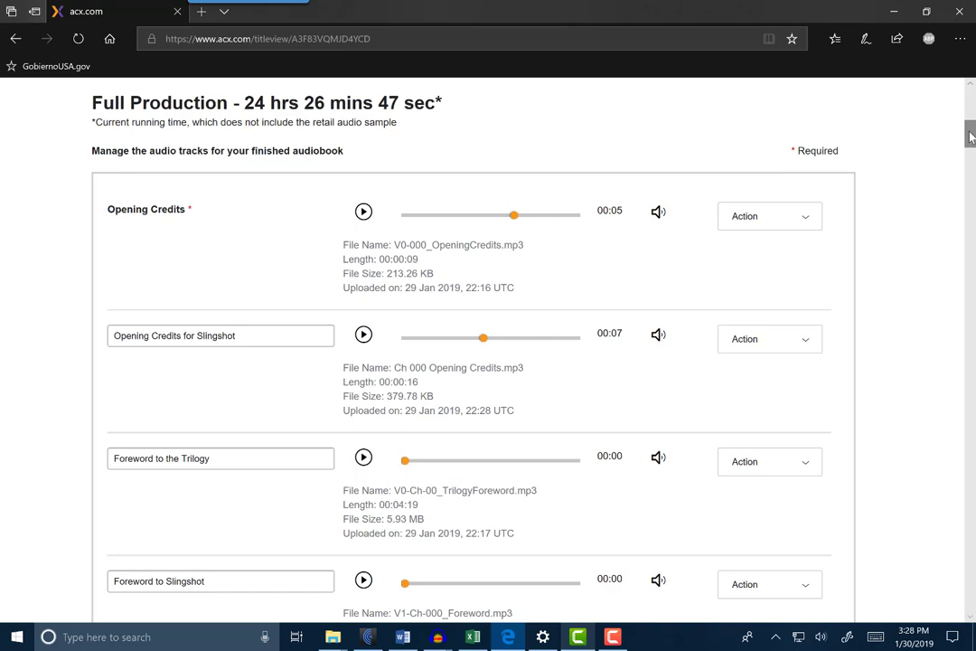
# Step: Review the uploaded audiobook tracks through to the Retail Audio Sample section, and return to the title details
pyautogui.moveTo(971, 136); pyautogui.dragTo(970, 369)
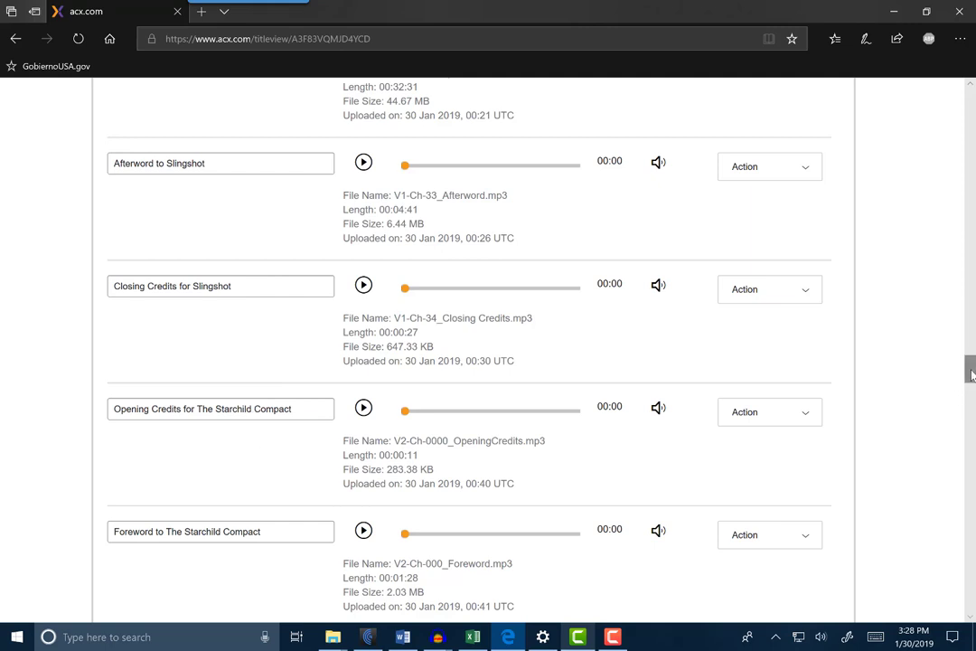
pyautogui.moveTo(971, 375); pyautogui.dragTo(972, 576)
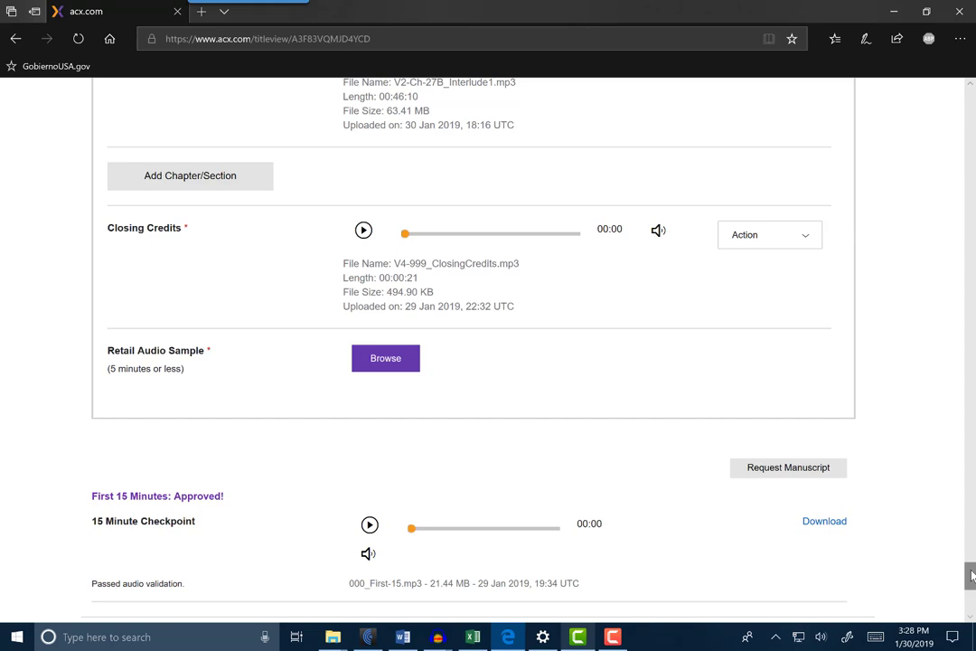
pyautogui.moveTo(971, 576); pyautogui.dragTo(972, 99)
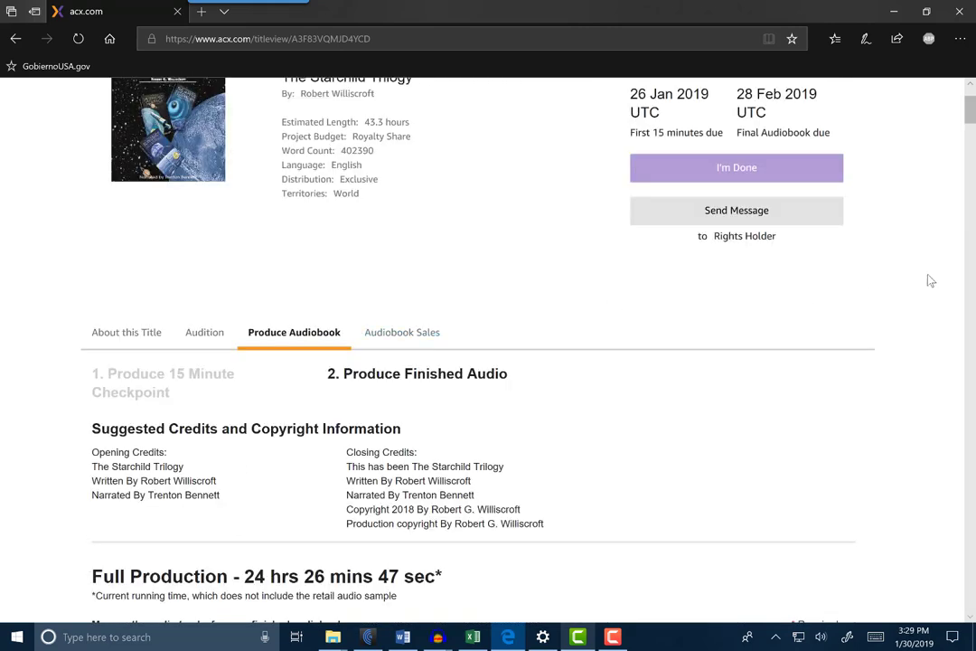
pyautogui.scroll(2, 968, 122)
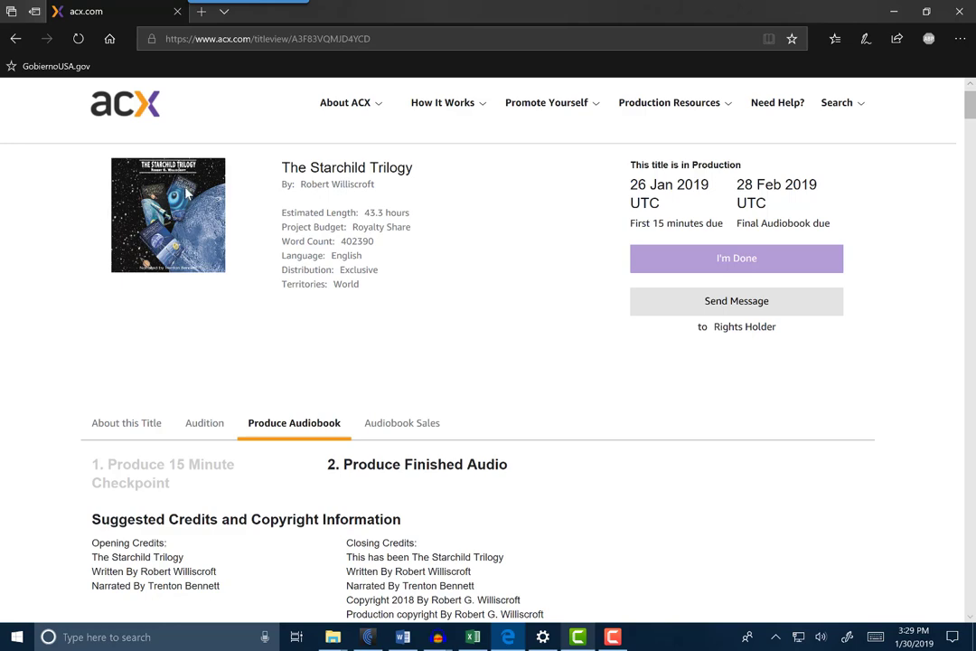
# Step: Look over the Word manuscript, then in the Excel chapter-marker sheet examine Chapter Seven's first marker and locate Chapter Twenty-eight's first entry
pyautogui.click(403, 636)
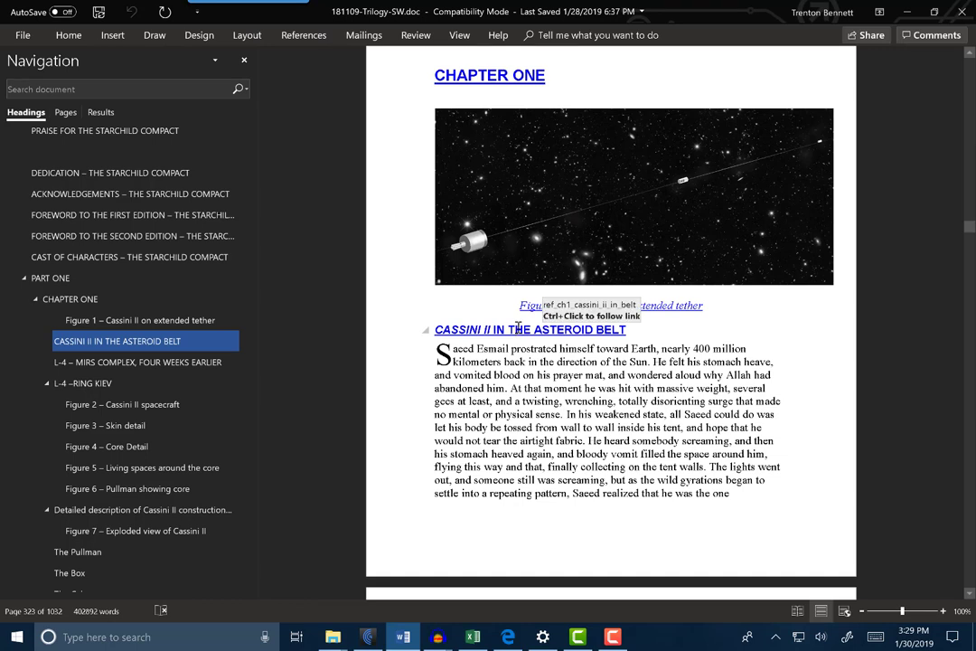
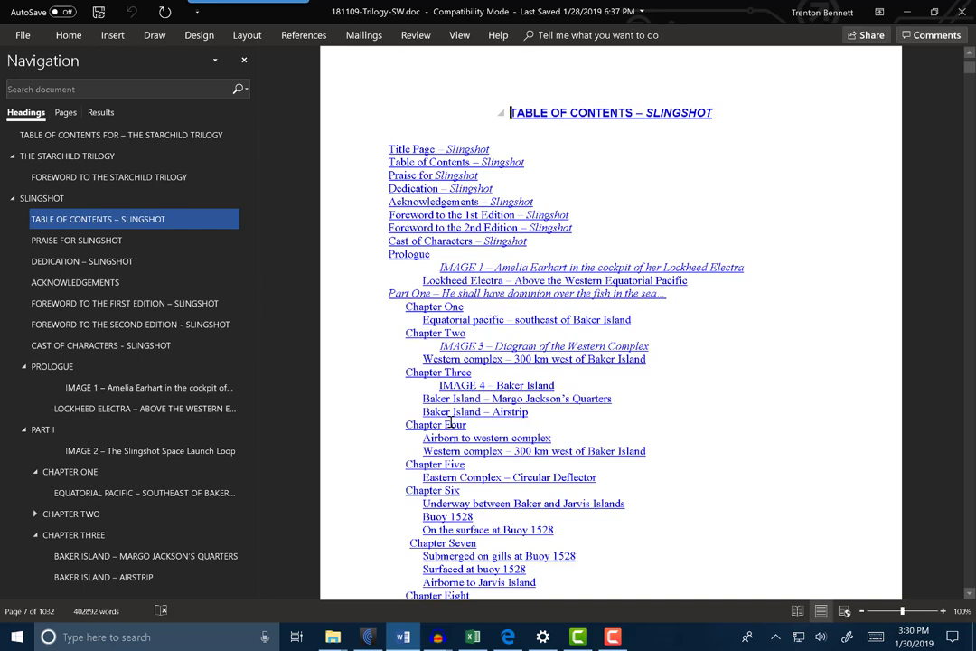
pyautogui.click(471, 638)
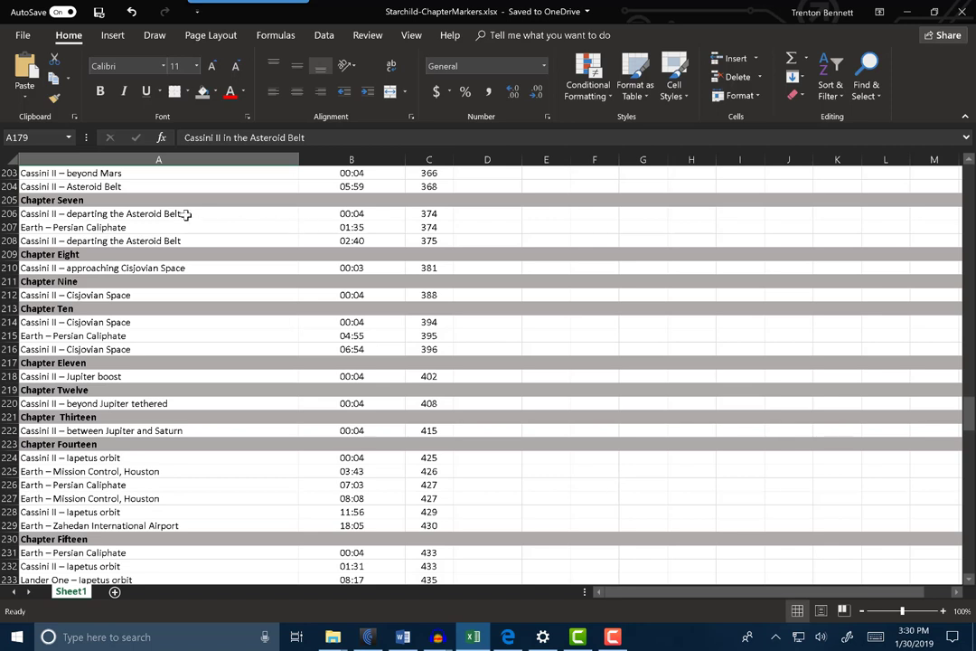
pyautogui.click(436, 217)
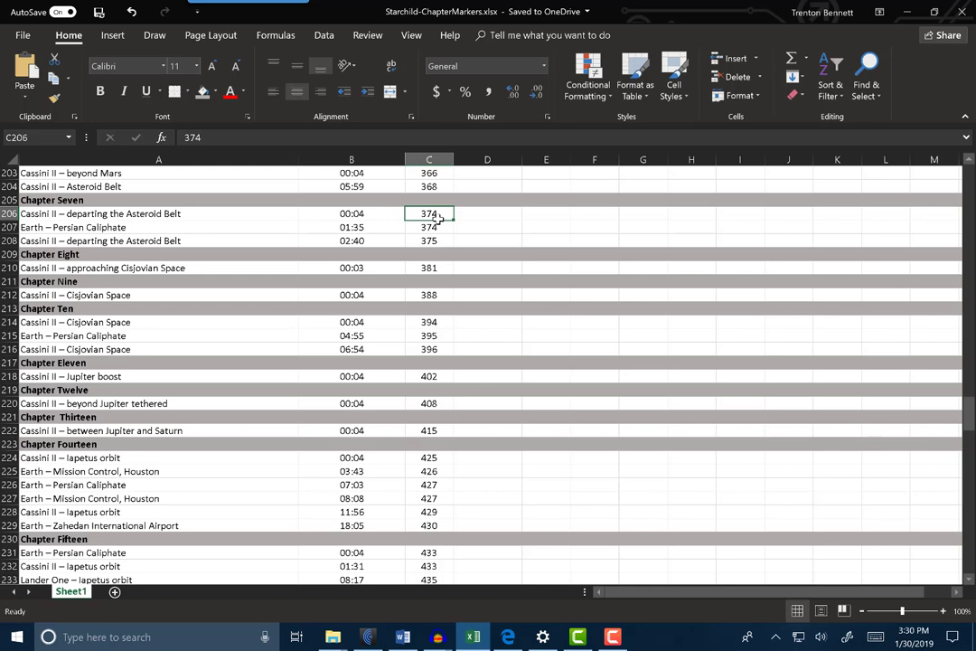
pyautogui.click(370, 213)
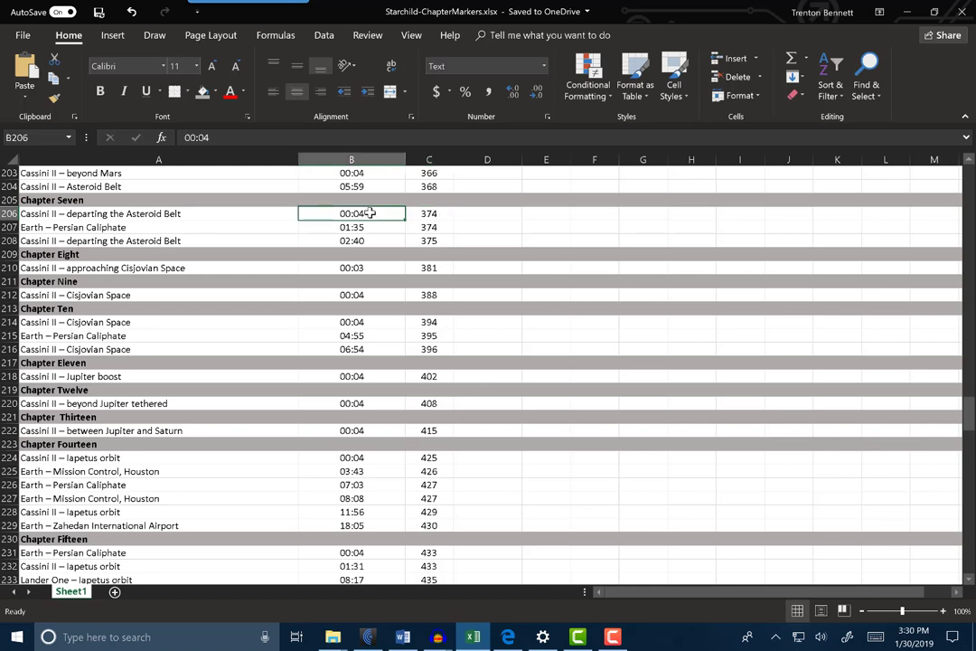
pyautogui.click(239, 212)
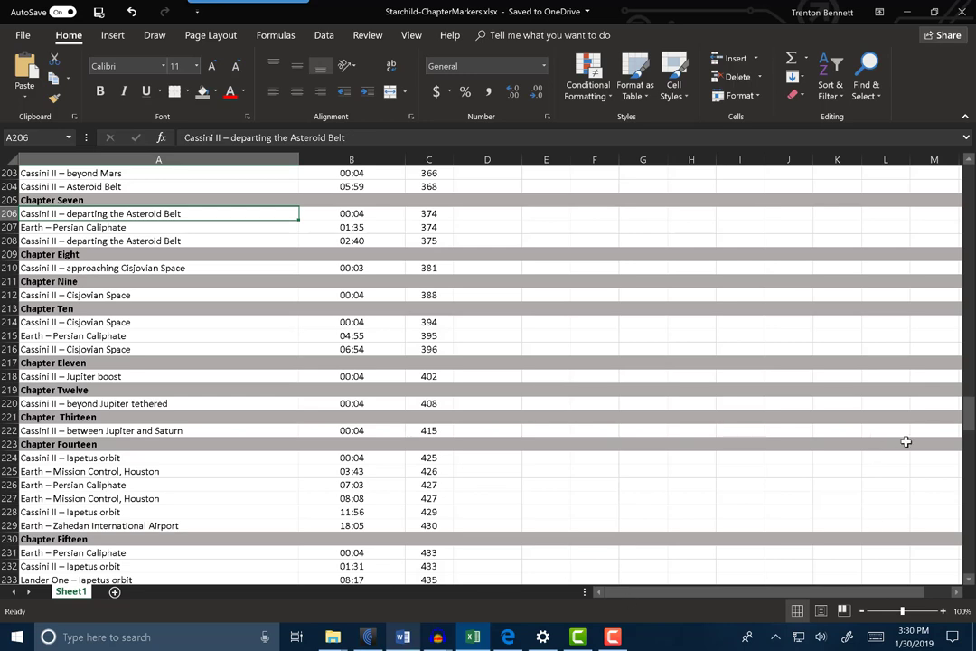
pyautogui.moveTo(965, 414); pyautogui.dragTo(970, 522)
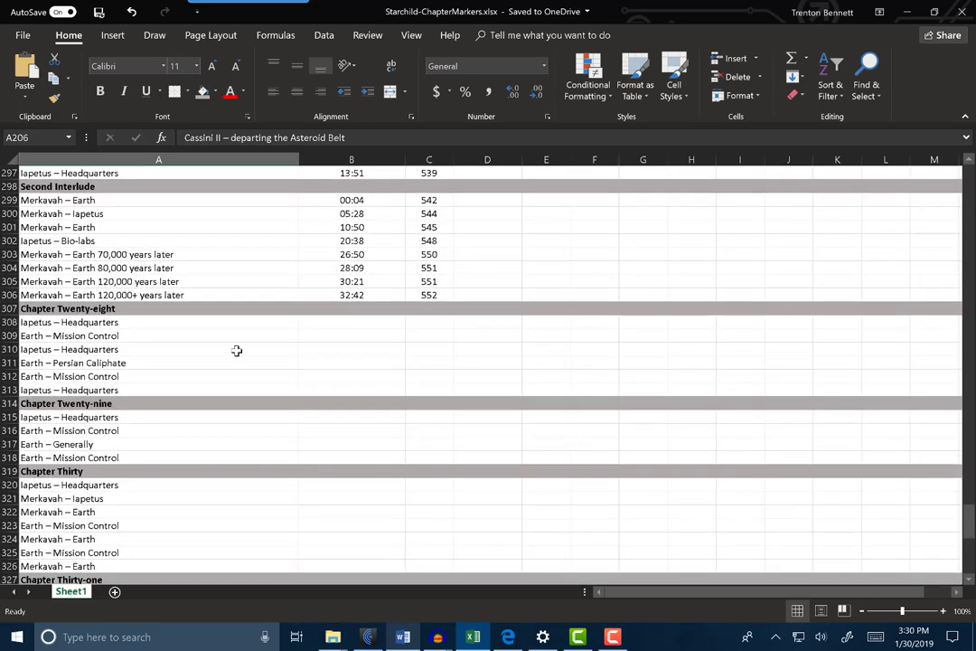
pyautogui.click(74, 324)
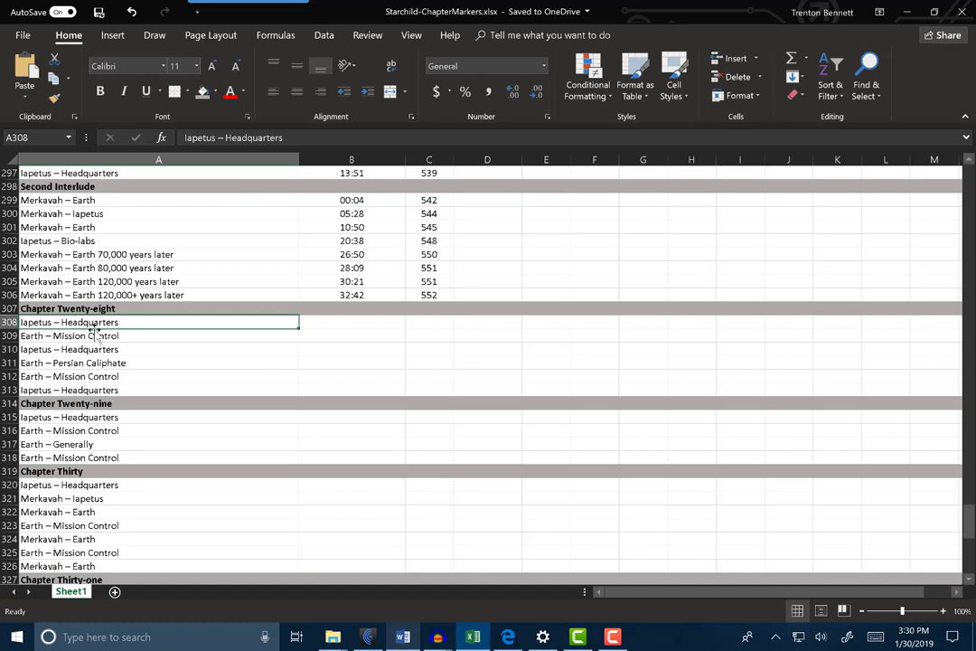
# Step: Switch to the StarchildHeaders.output project in Audacity and play the section-header recording from its start, stopping after about 12 seconds
pyautogui.click(438, 638)
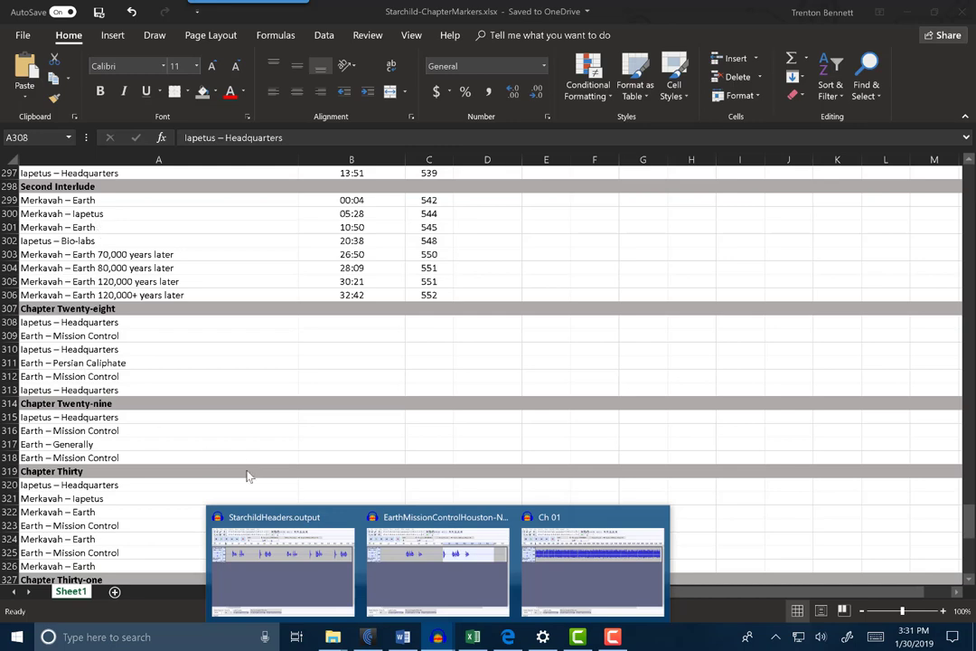
pyautogui.click(266, 521)
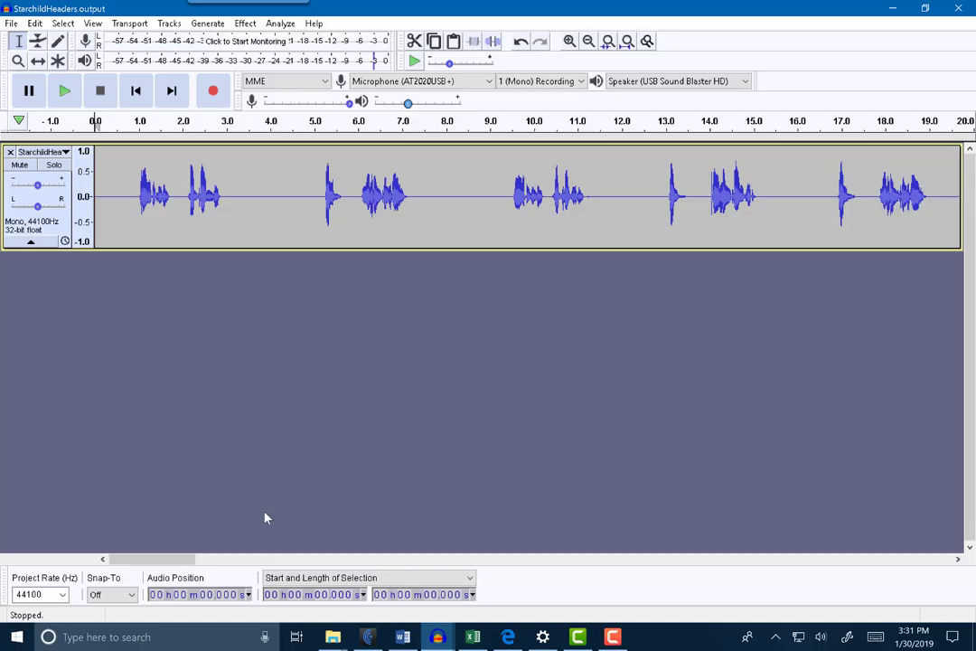
pyautogui.click(65, 93)
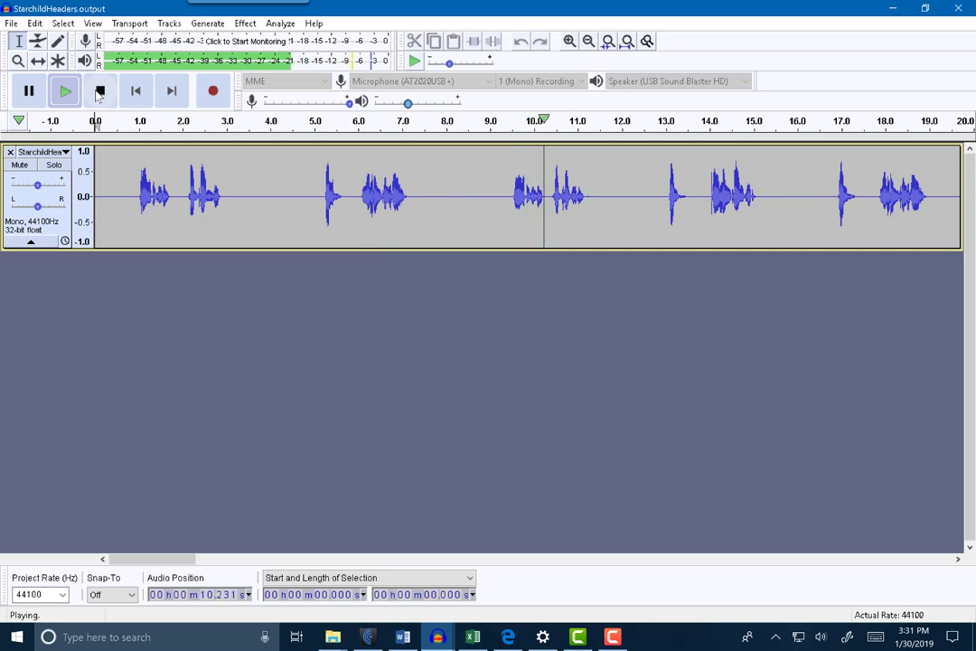
pyautogui.click(99, 92)
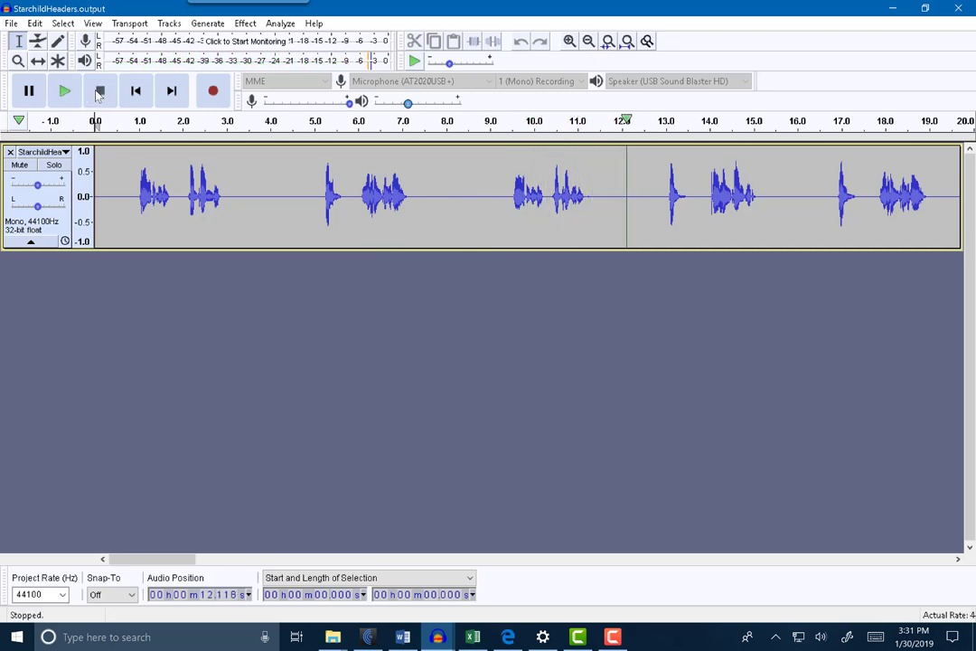
# Step: Examine the individual header clips, selecting the first for about 4.2 s and returning the cursor to its start at about 1 s
pyautogui.moveTo(137, 190); pyautogui.dragTo(322, 214)
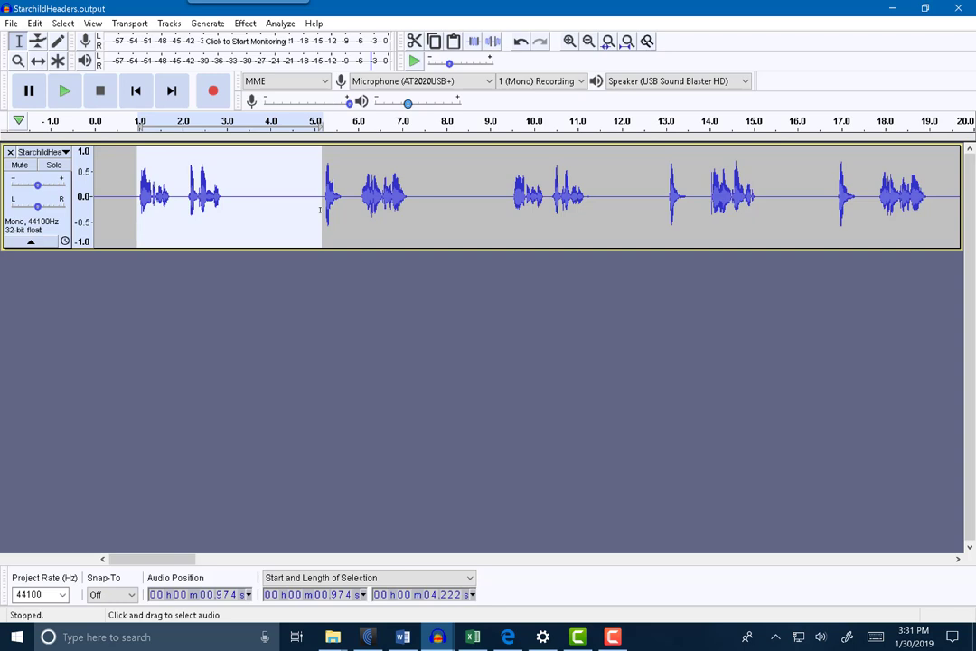
pyautogui.click(372, 203)
pyautogui.click(561, 198)
pyautogui.click(738, 198)
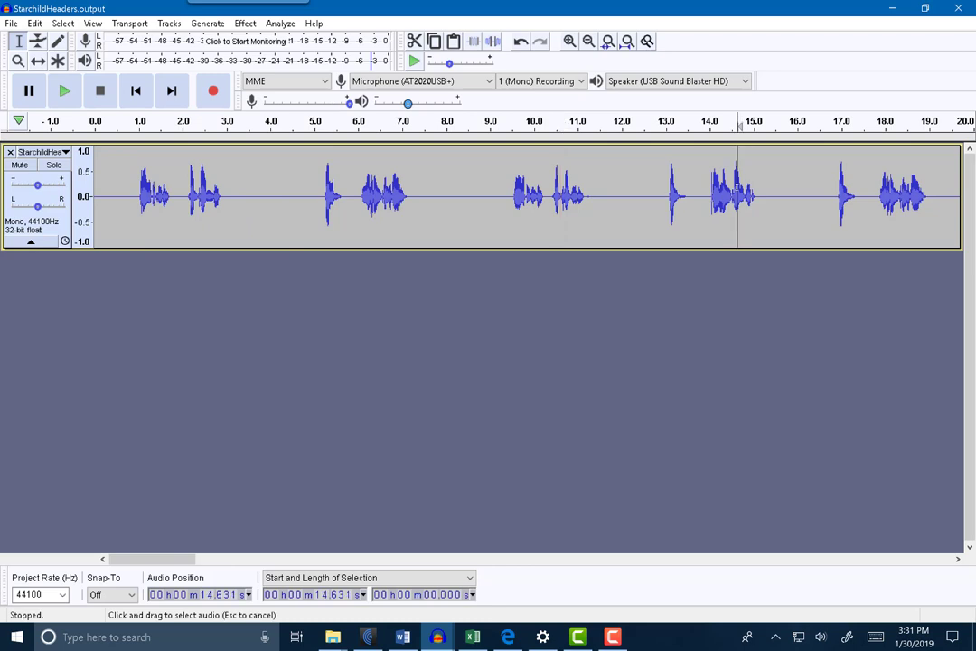
pyautogui.click(138, 183)
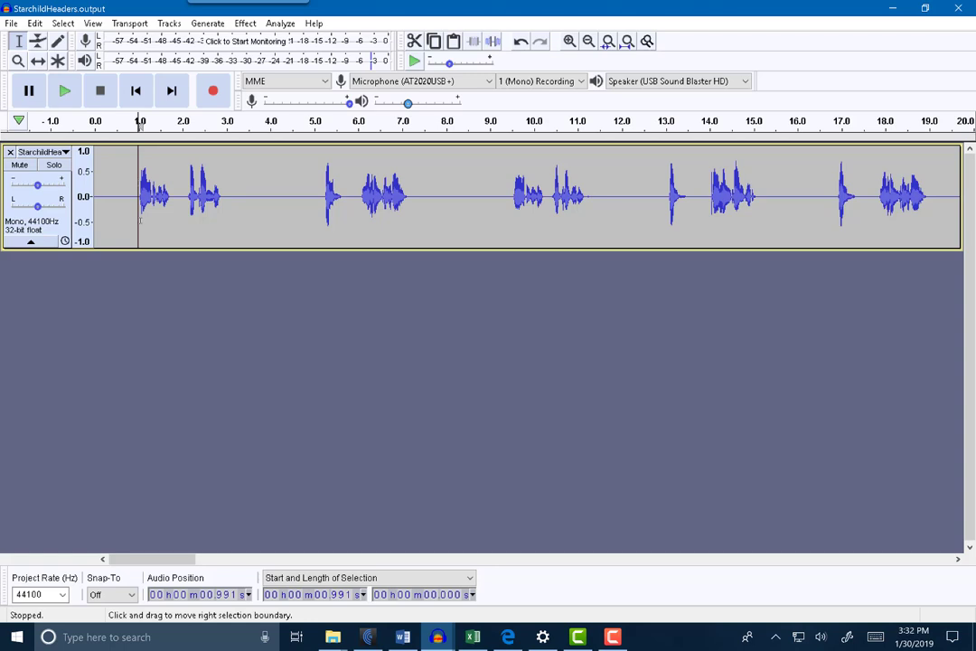
# Step: In the Word manuscript, collapse the Slingshot outline, expand Chapter Twenty-eight under The Starchild Compact, and check its first Iapetus – Headquarters section's page number
pyautogui.click(474, 637)
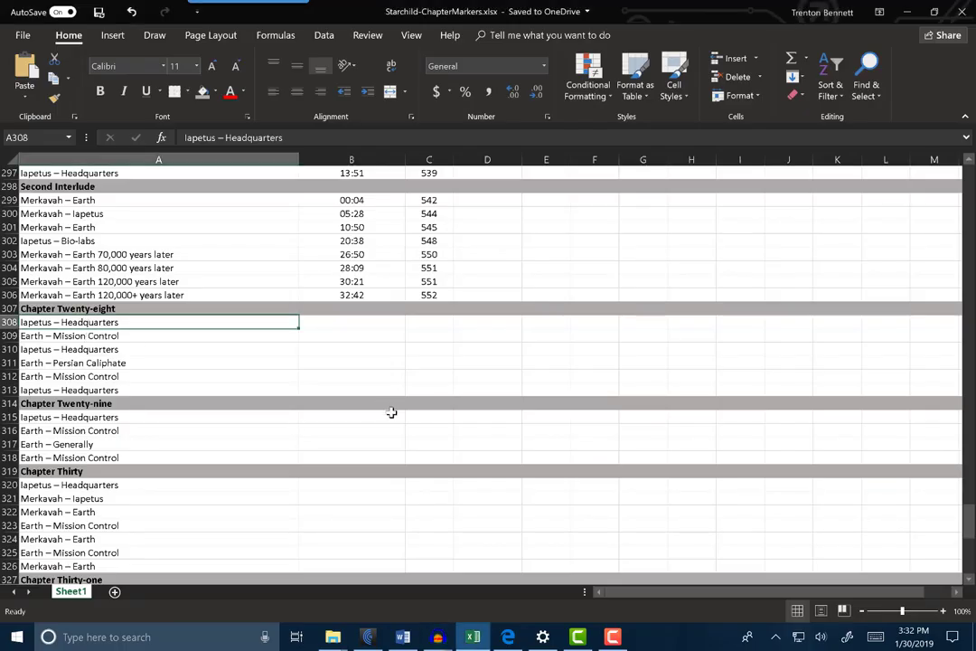
pyautogui.click(404, 637)
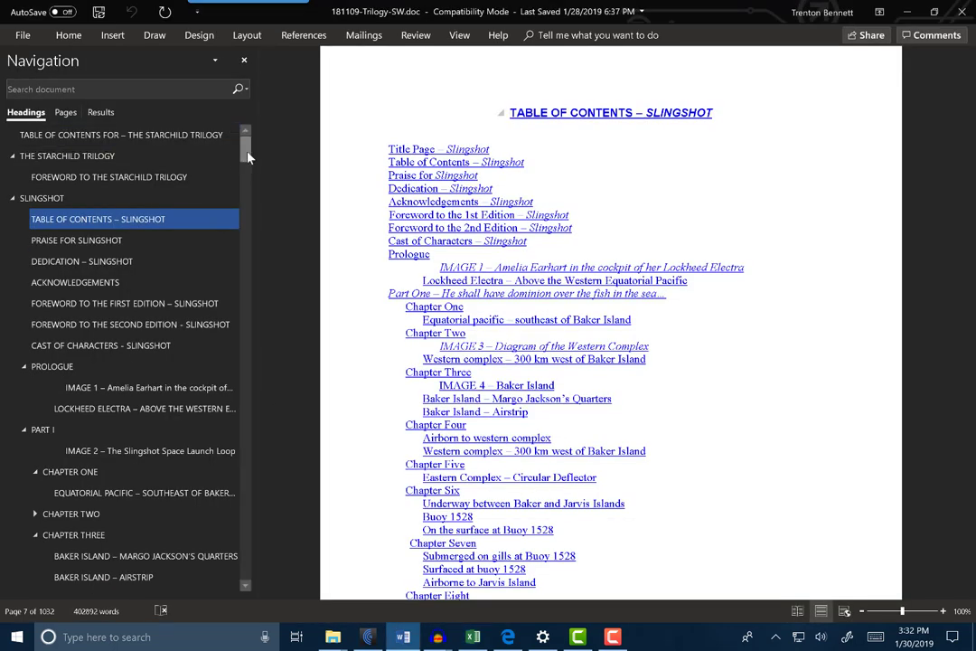
pyautogui.click(11, 199)
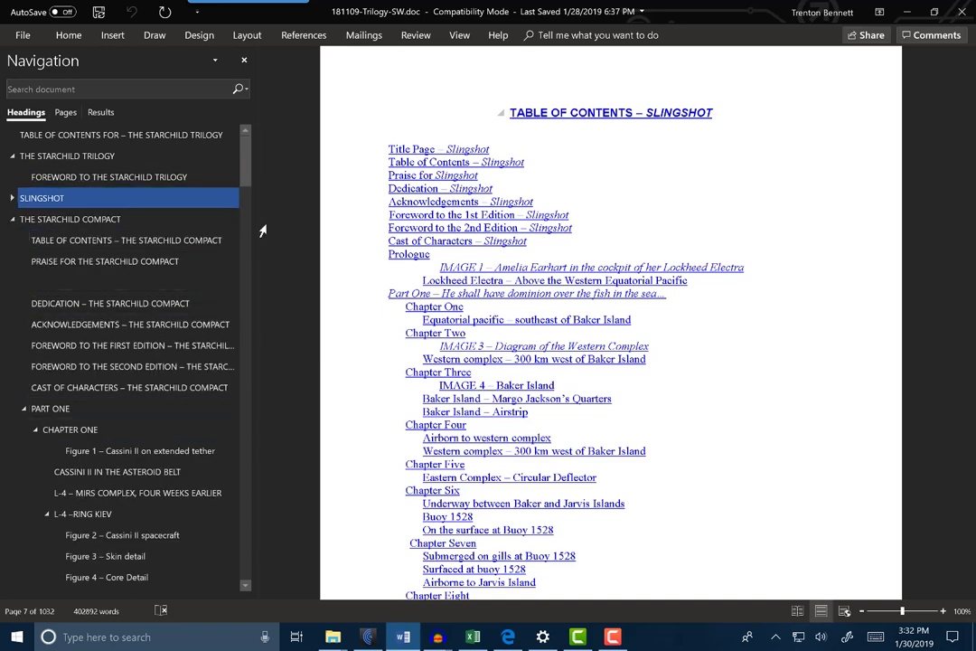
pyautogui.moveTo(246, 166); pyautogui.dragTo(232, 432)
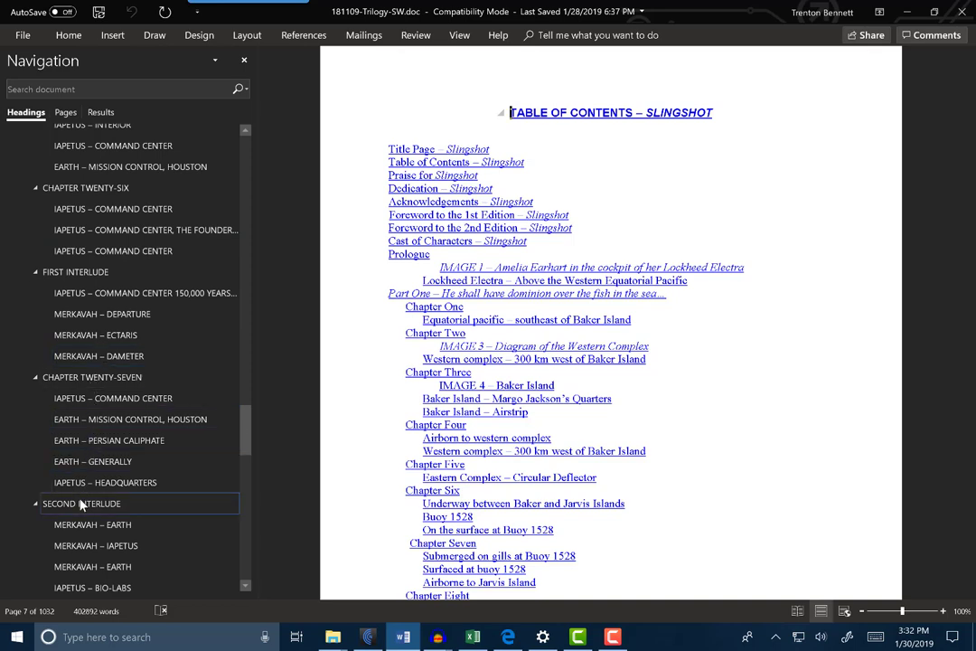
pyautogui.scroll(-5, 206, 384)
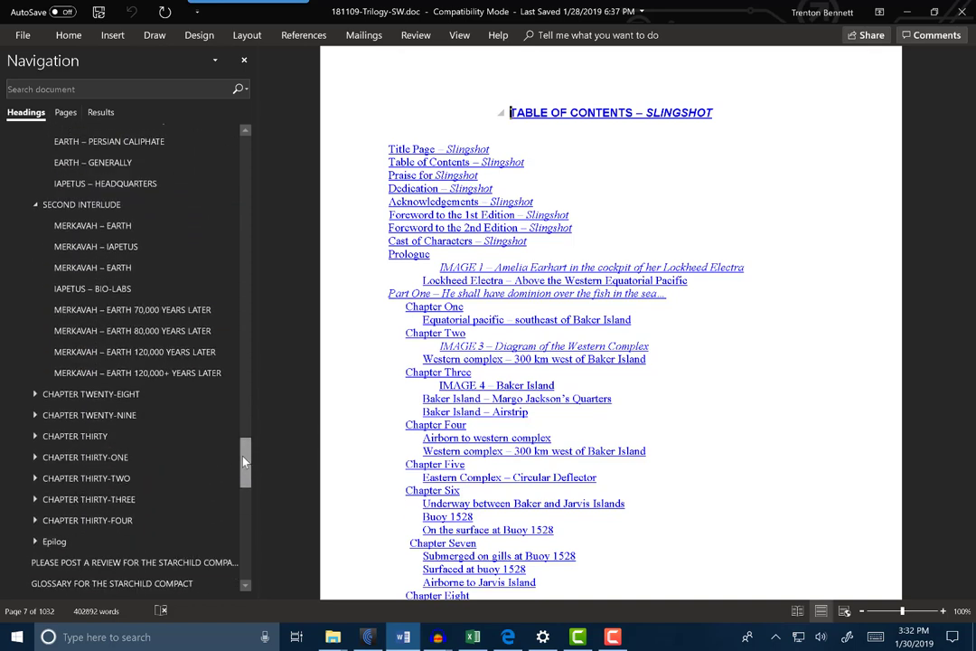
pyautogui.click(35, 384)
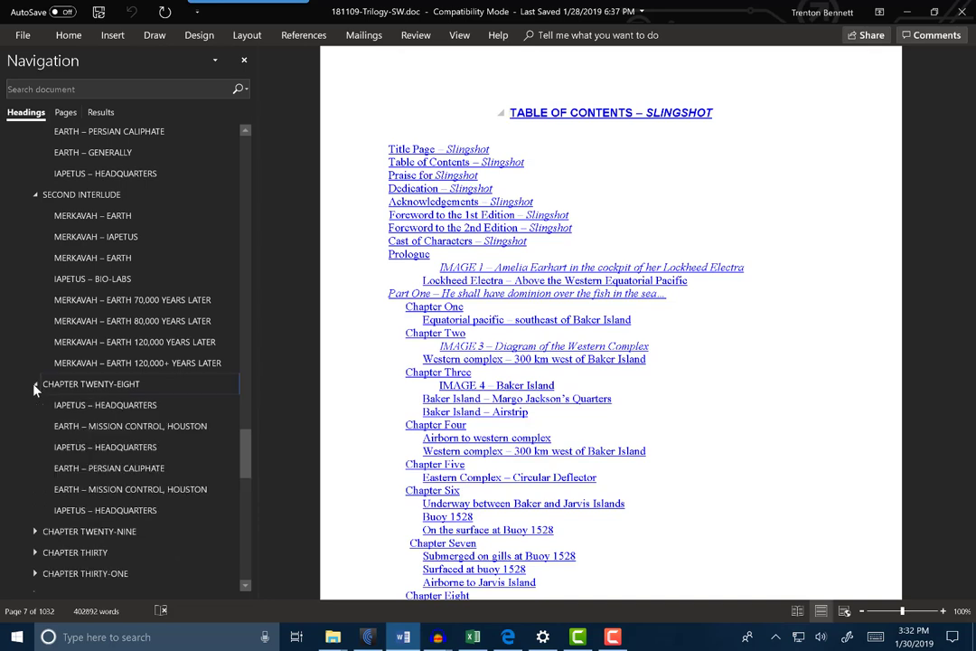
pyautogui.click(103, 405)
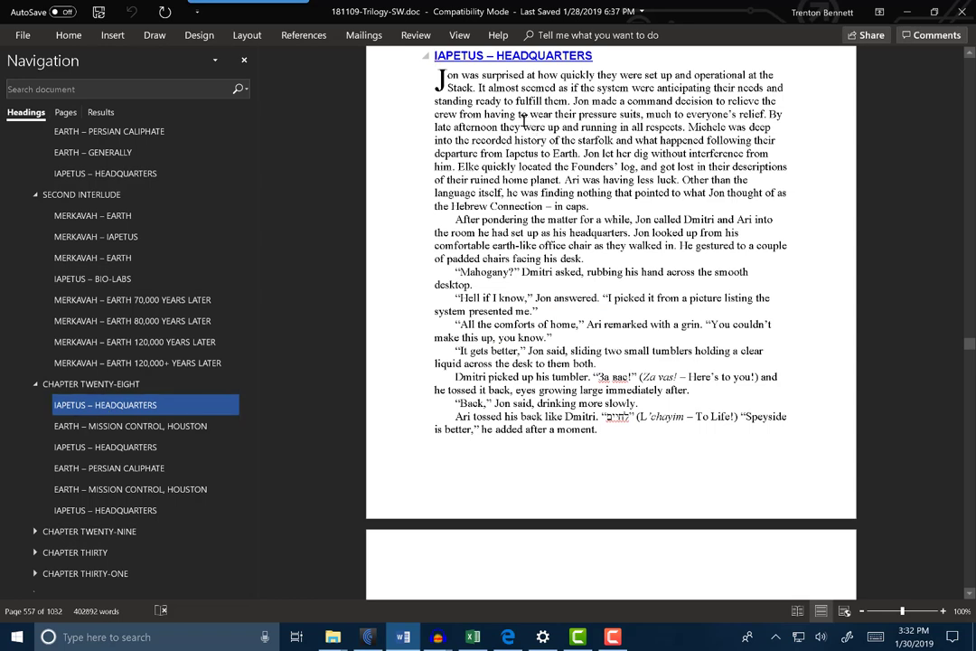
pyautogui.scroll(2, 524, 122)
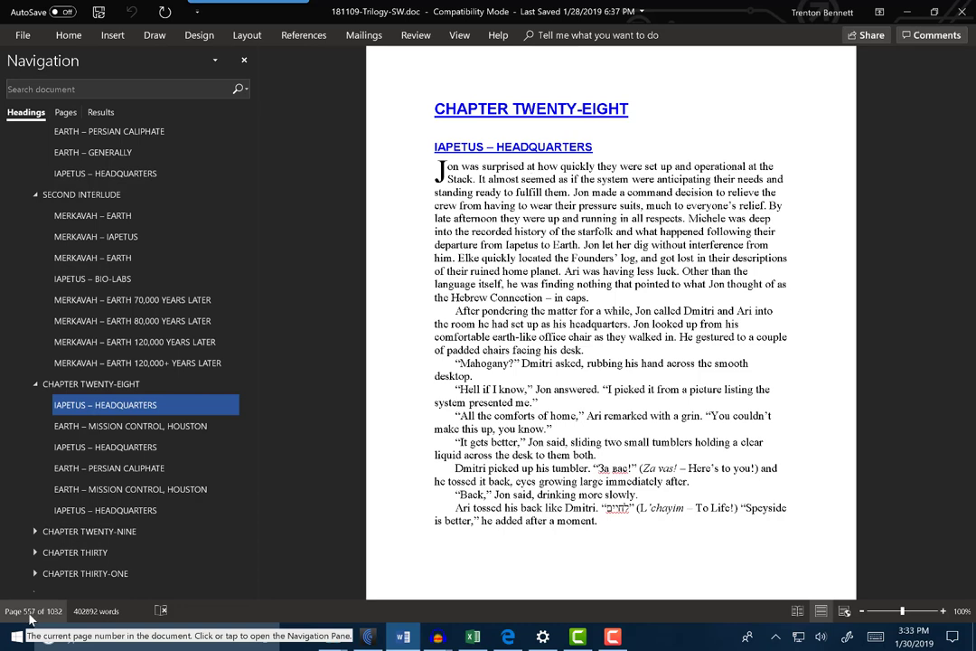
# Step: In the Excel chapter-marker sheet, enter page number 557 in C308 for Chapter Twenty-eight's first Iapetus – Headquarters entry
pyautogui.click(472, 638)
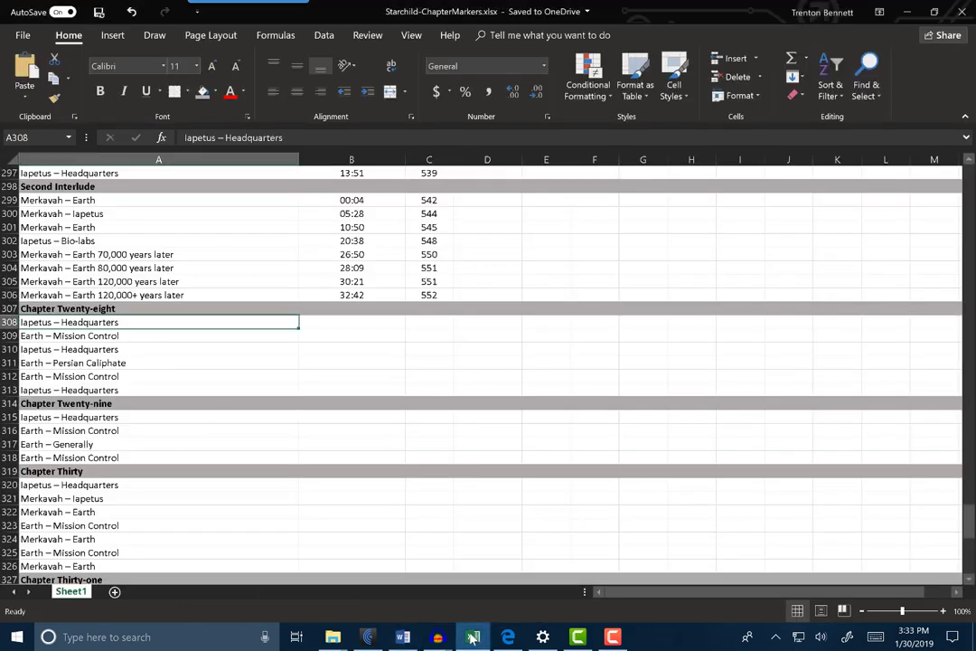
pyautogui.click(429, 322)
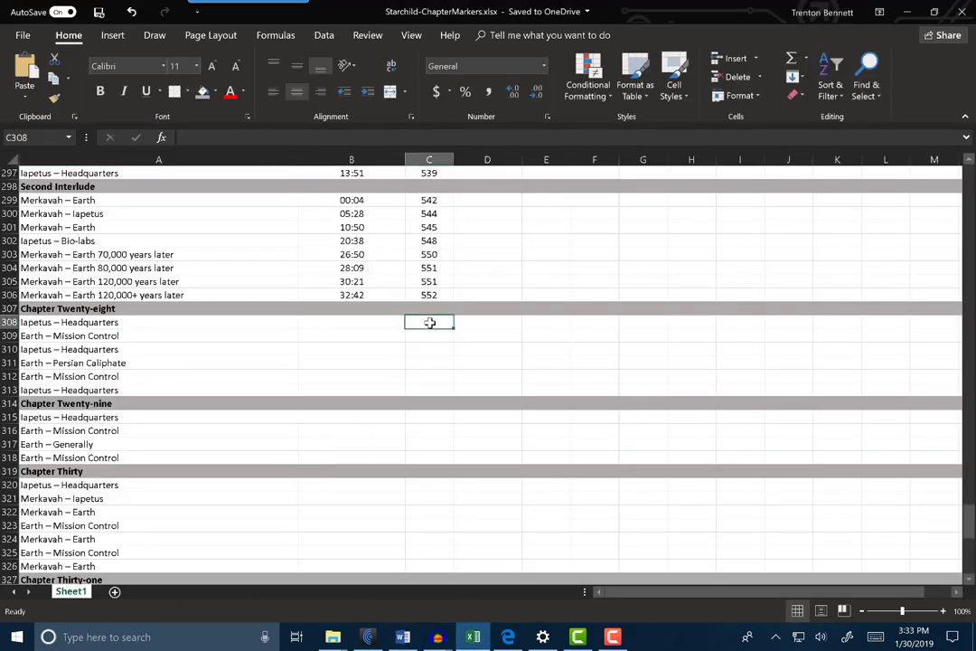
pyautogui.write('557')
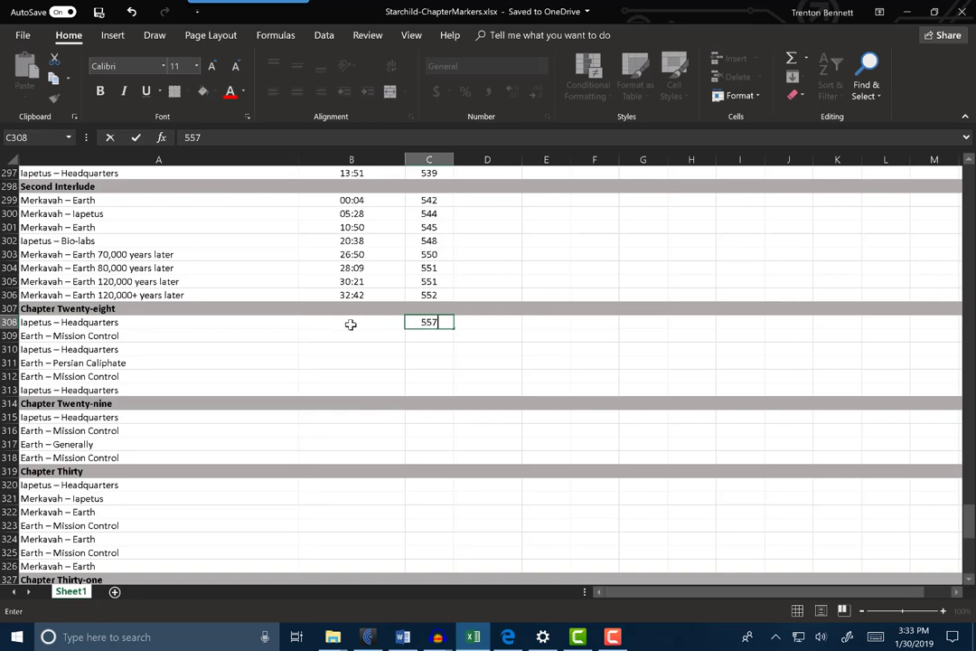
# Step: Confirm page number 557 in C308, switch to the Word manuscript and check Chapter Twenty-eight's first Iapetus – Headquarters heading
pyautogui.click(351, 324)
pyautogui.click(157, 323)
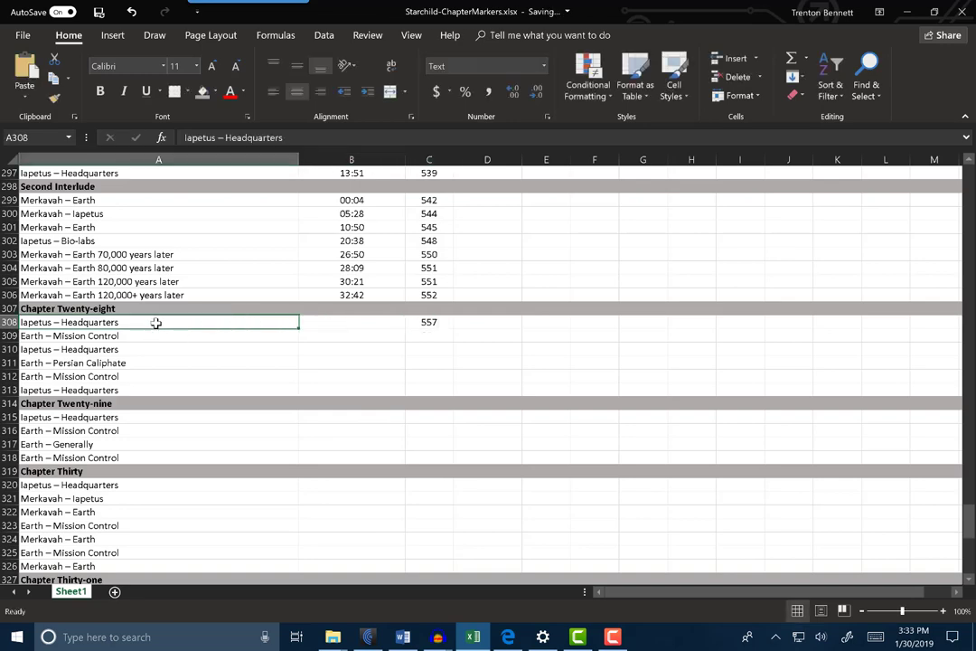
pyautogui.click(403, 636)
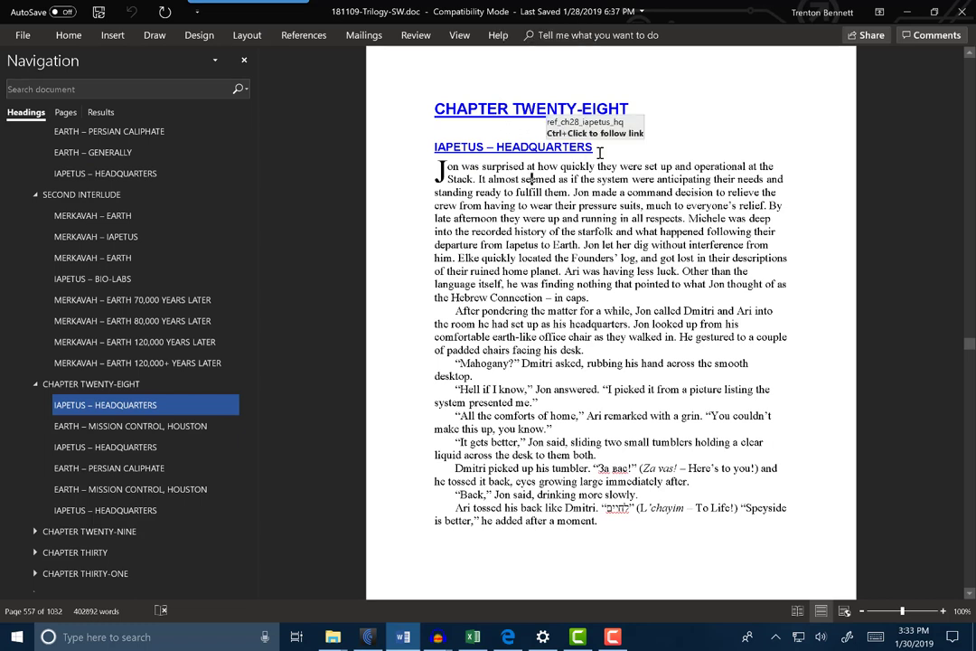
pyautogui.click(371, 148)
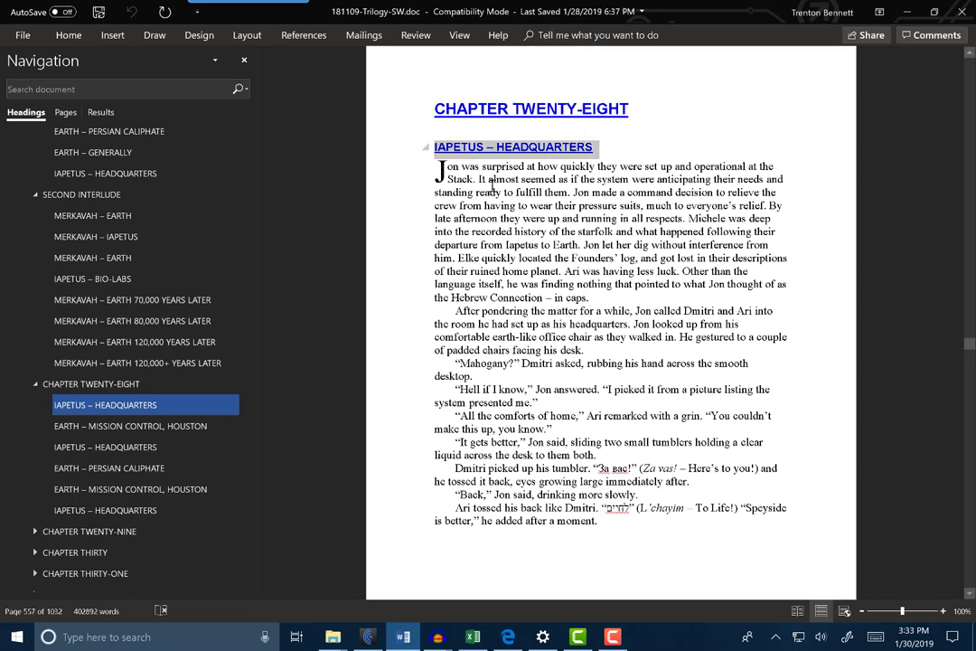
pyautogui.hotkey('shift', 'Up')
pyautogui.press('Right')
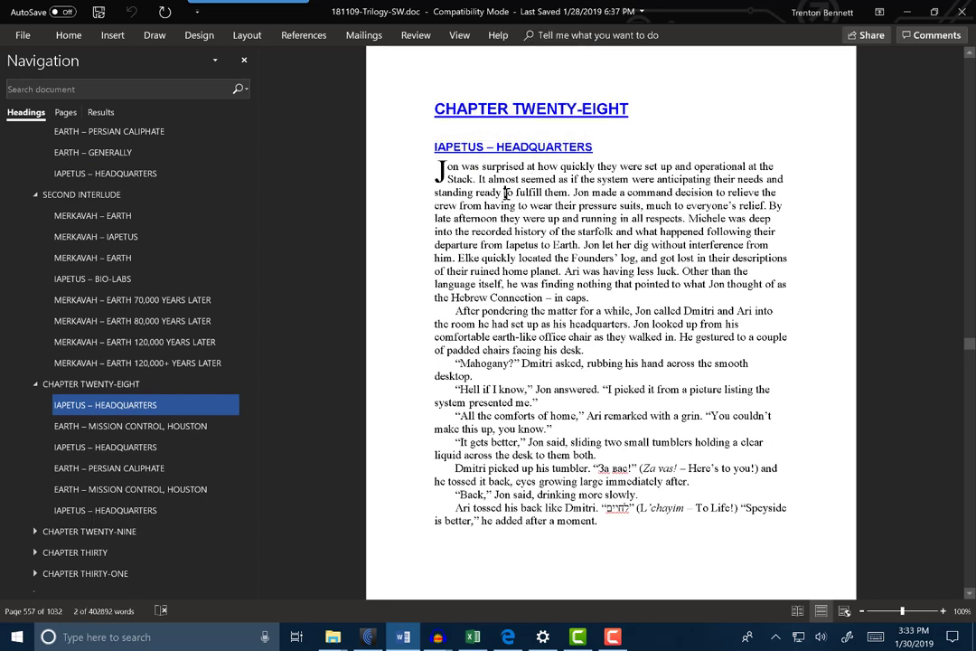
# Step: Switch to the Ch 01 project in Audacity and close it without saving changes
pyautogui.click(440, 637)
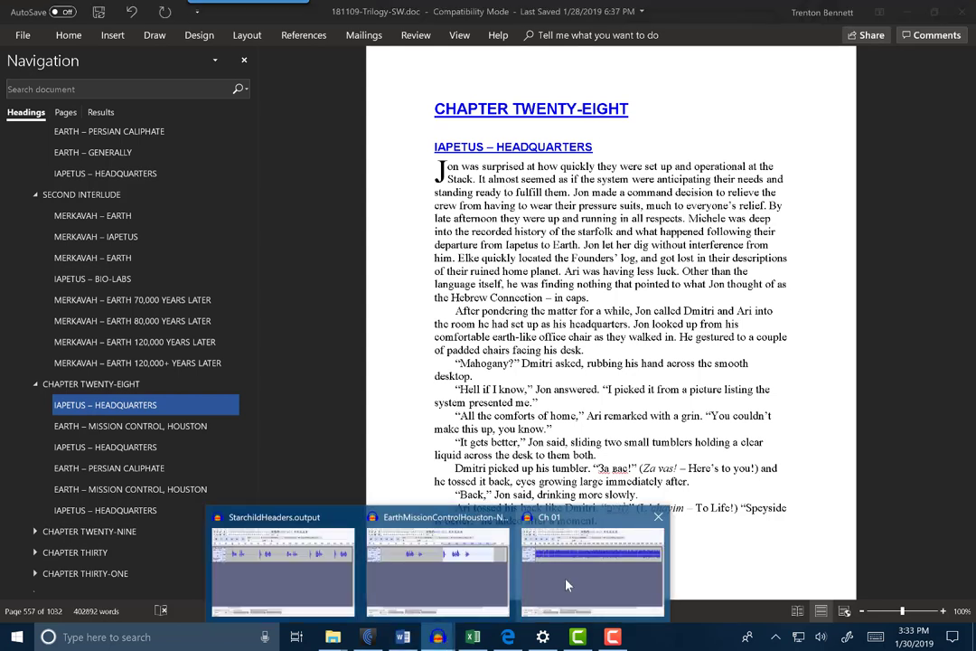
pyautogui.click(566, 586)
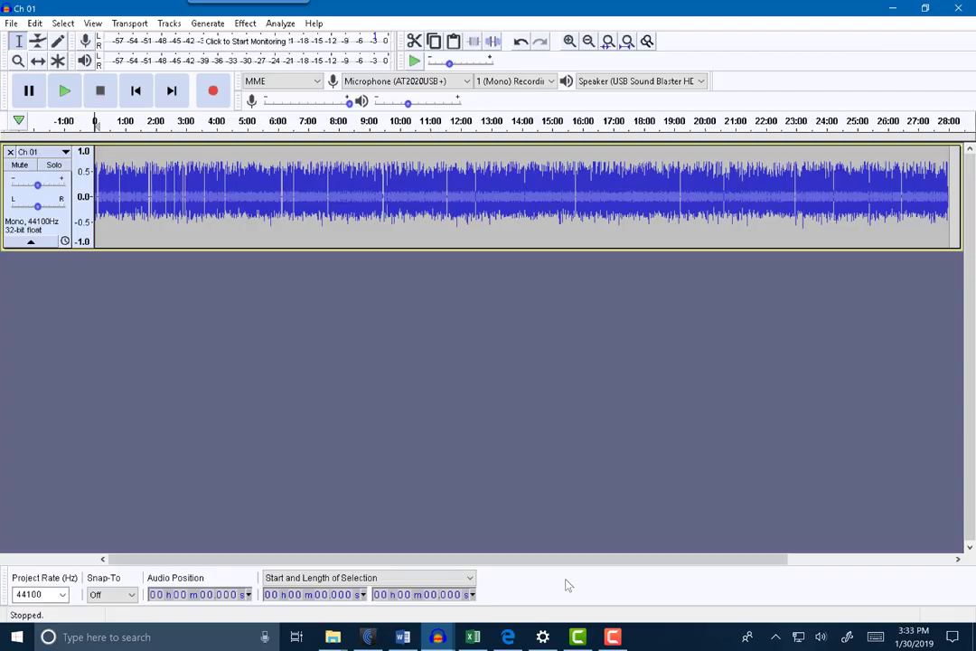
pyautogui.click(11, 22)
pyautogui.click(30, 90)
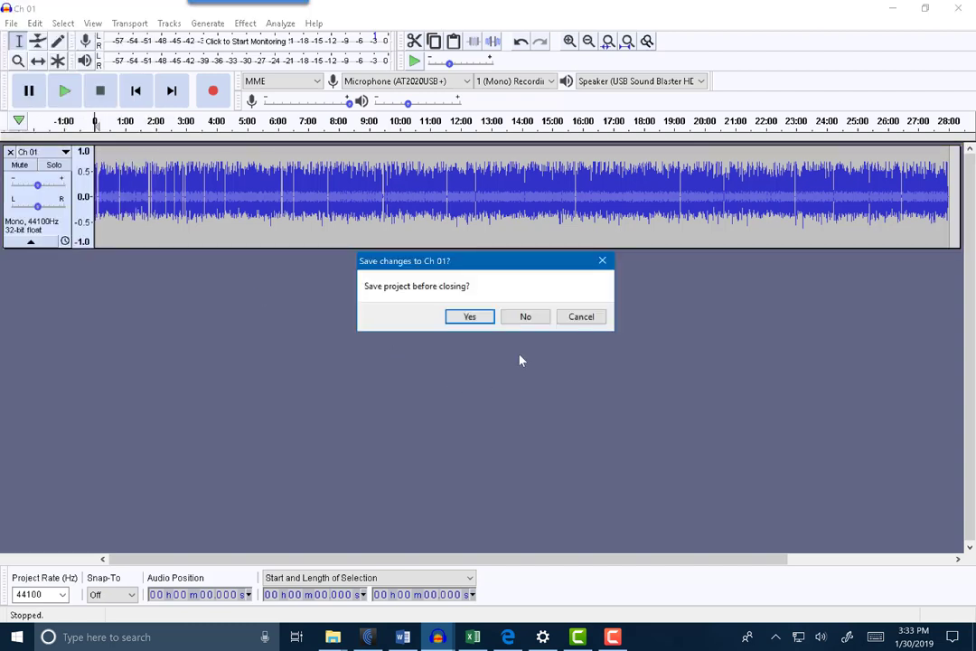
pyautogui.click(527, 318)
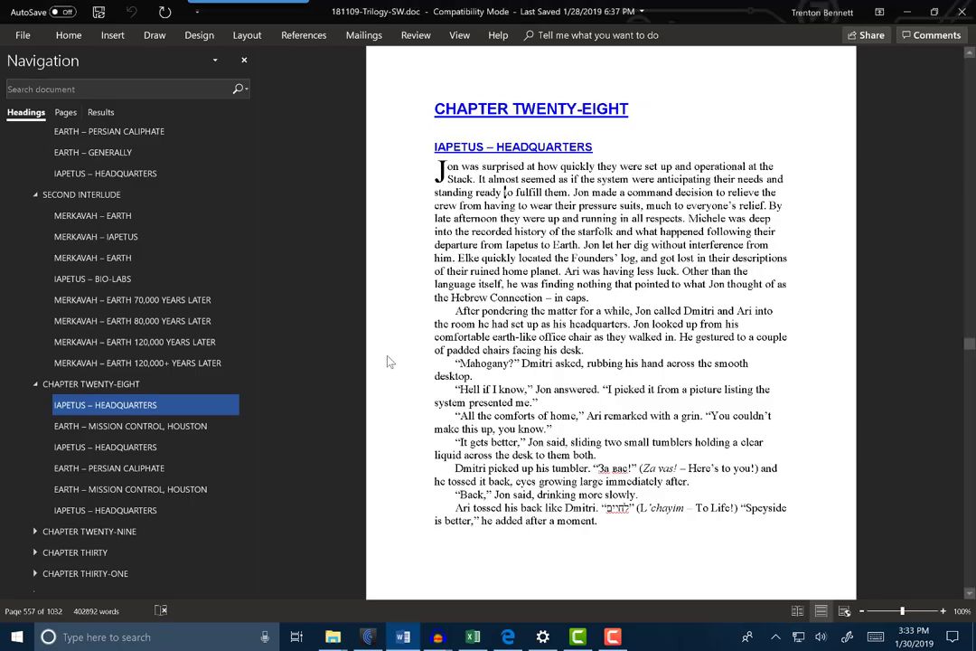
# Step: In File Explorer, bring up The Starchild Trilogy folder, look over its three numbered book folders and open 1 - Slingshot
pyautogui.moveTo(334, 641)
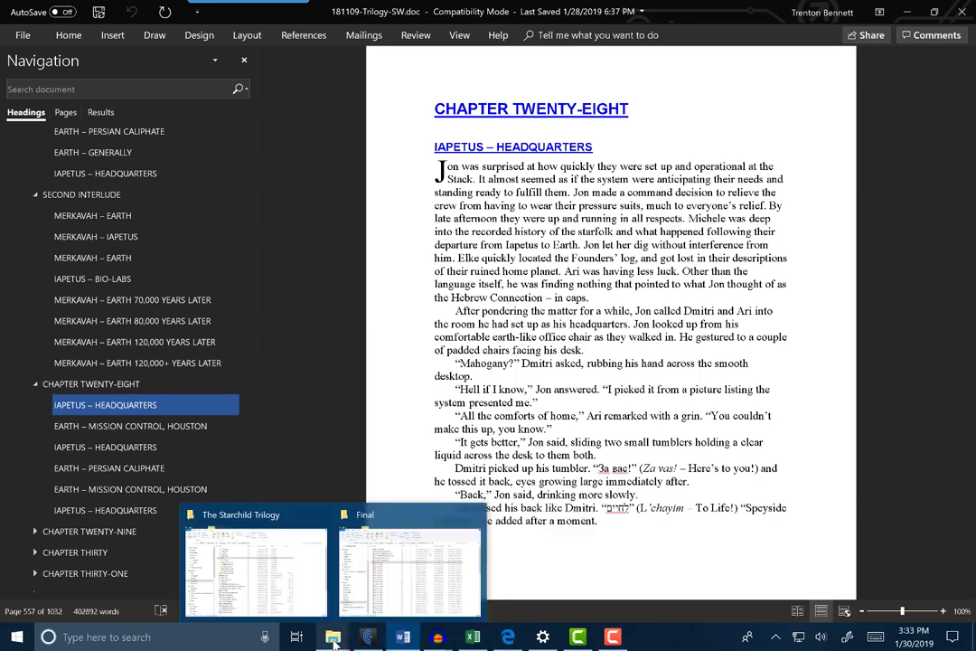
pyautogui.click(283, 586)
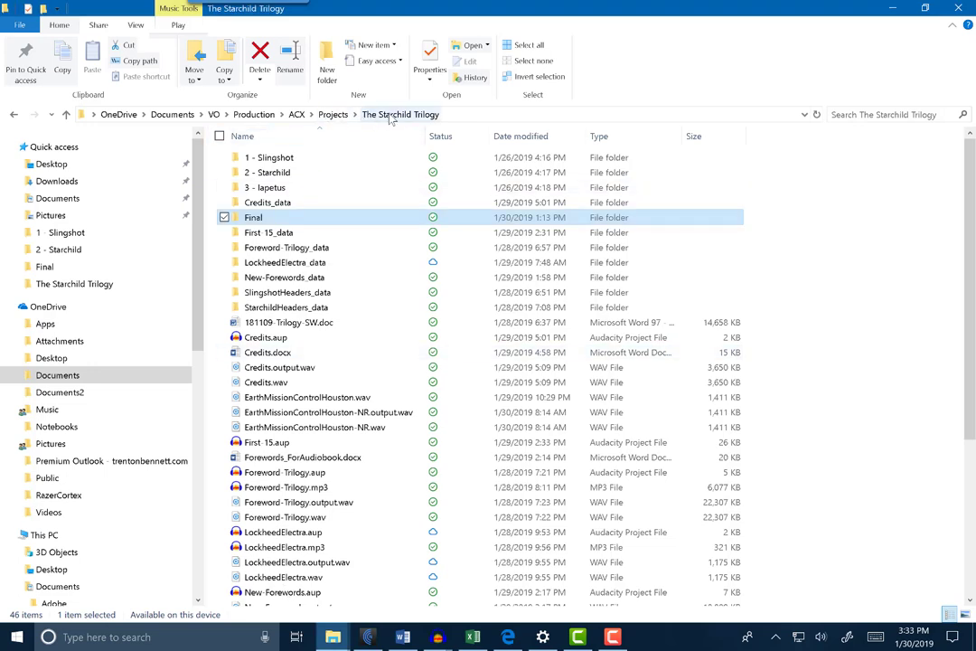
pyautogui.click(284, 160)
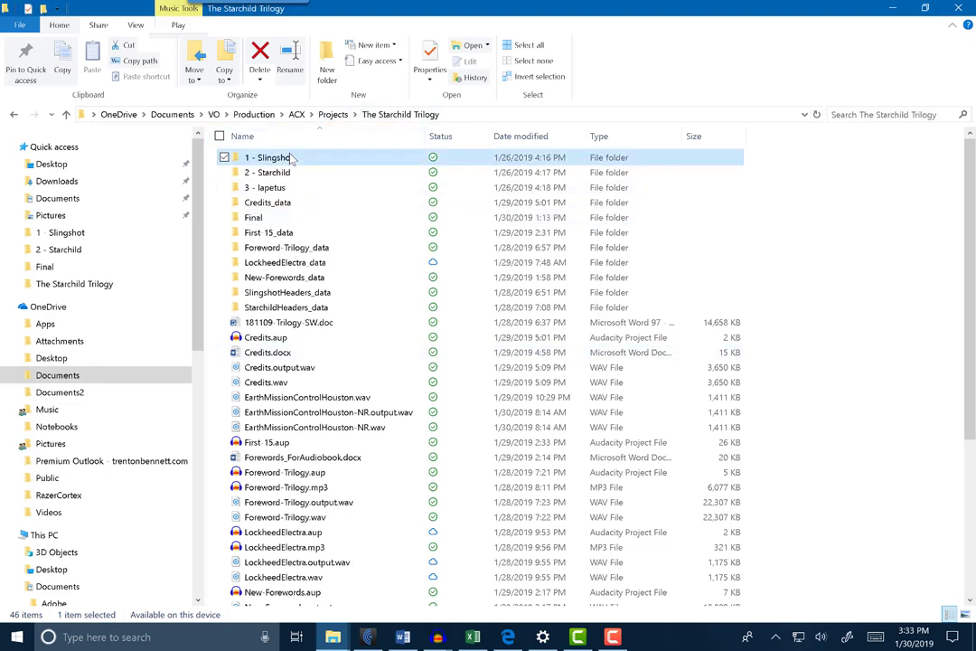
pyautogui.click(288, 174)
pyautogui.click(286, 189)
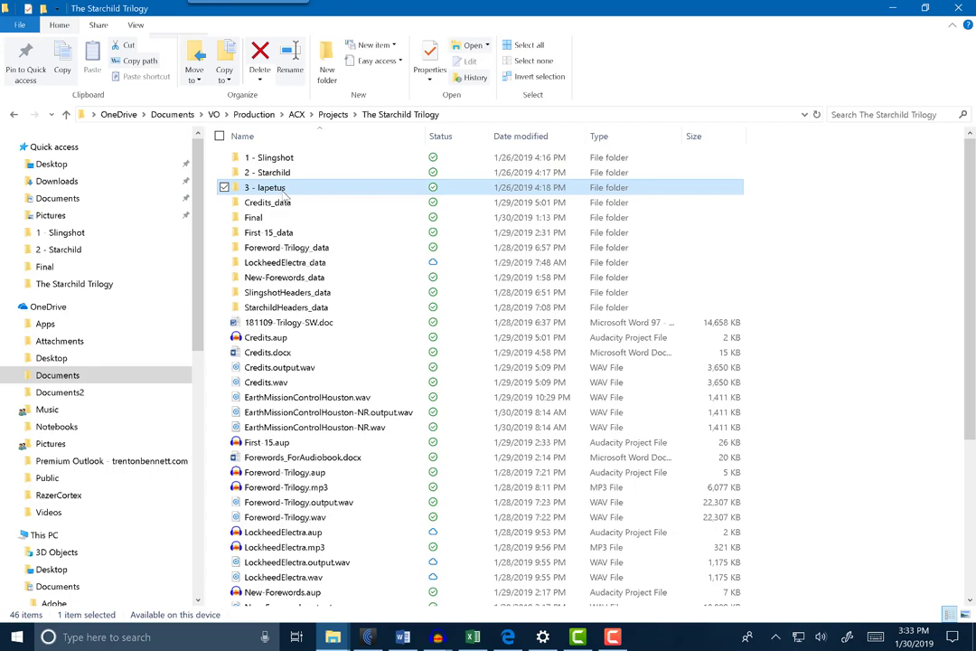
pyautogui.doubleClick(283, 160)
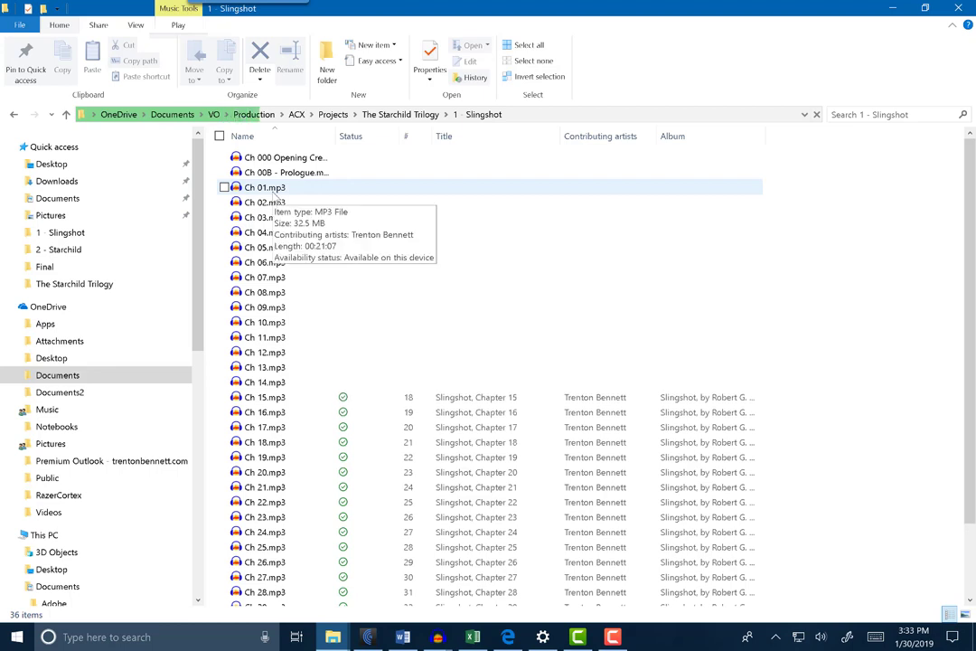
# Step: Return to The Starchild Trilogy folder, open its Final folder and look at the Slingshot chapter file V1-Ch-02.mp3
pyautogui.click(414, 118)
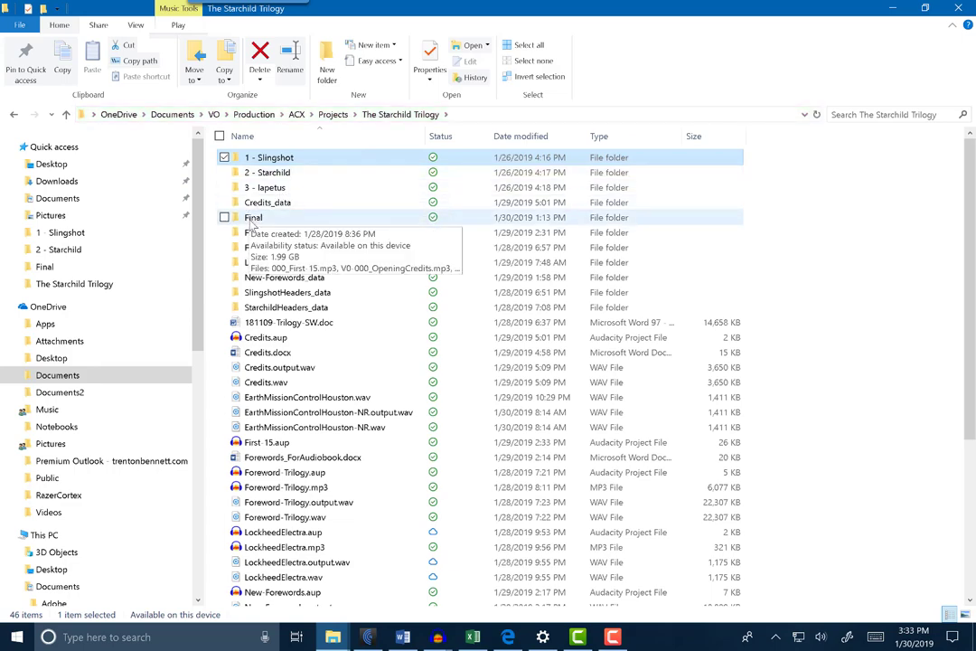
pyautogui.doubleClick(250, 223)
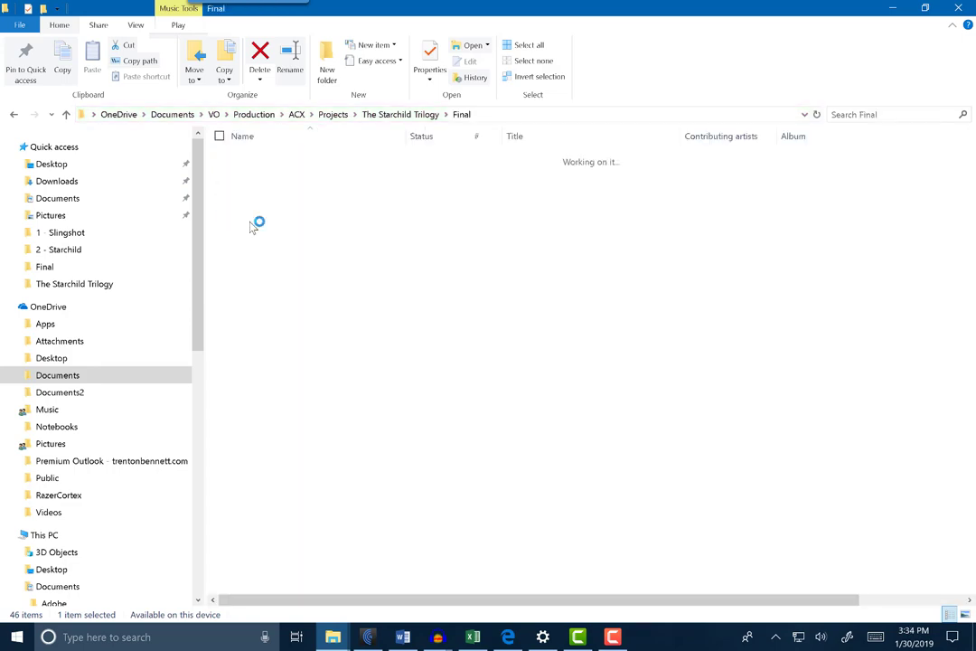
pyautogui.scroll(-3, 347, 218)
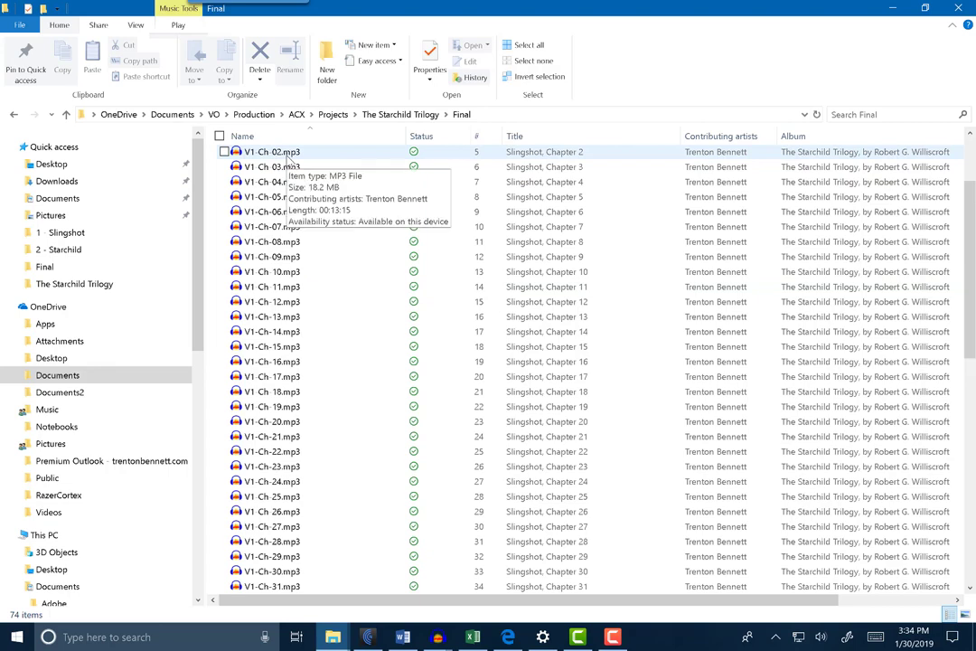
pyautogui.click(288, 156)
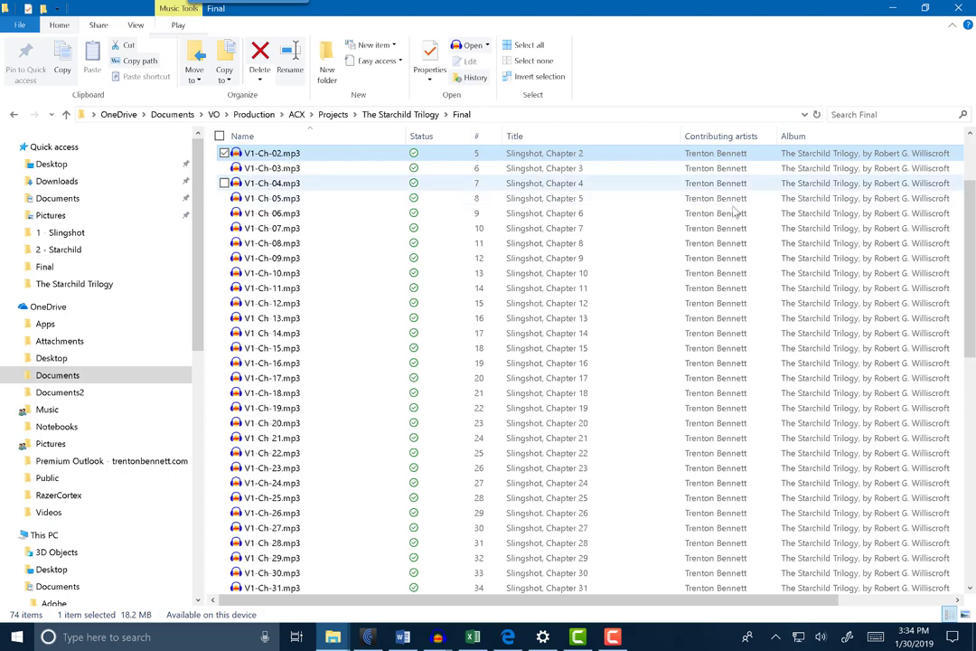
# Step: Examine the file naming from V1-Ch-33_Afterword.mp3 through the closing and opening credits and foreword to V2-Ch-01.mp3
pyautogui.moveTo(972, 214); pyautogui.dragTo(972, 371)
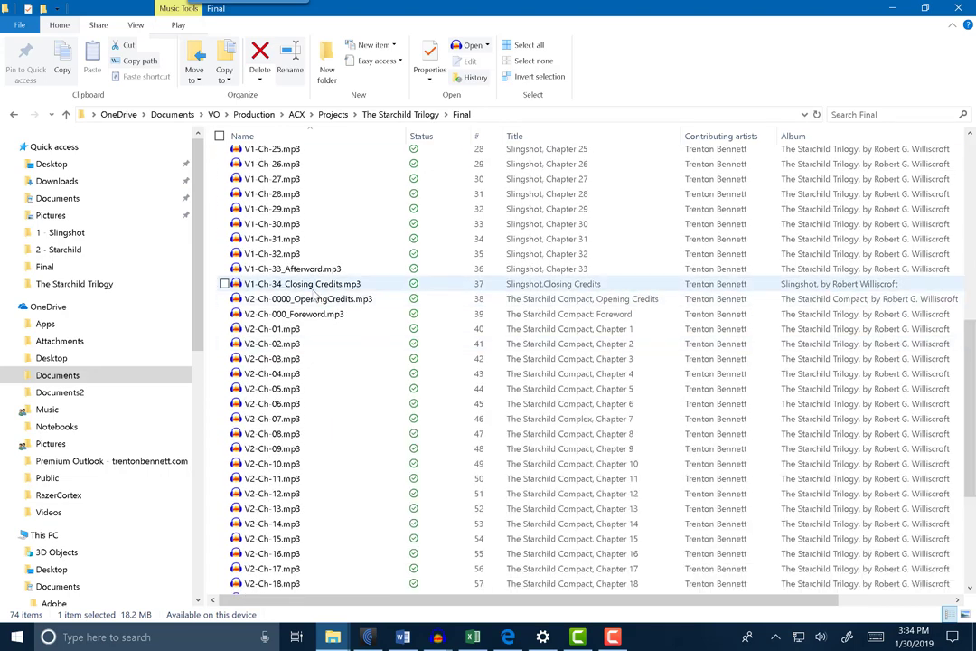
pyautogui.click(287, 270)
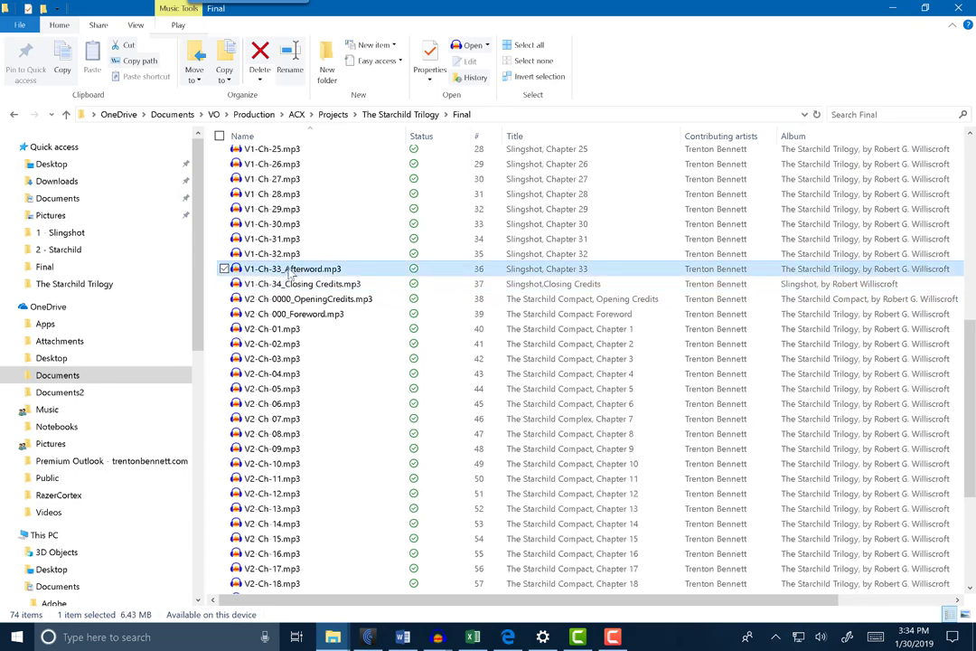
pyautogui.click(298, 285)
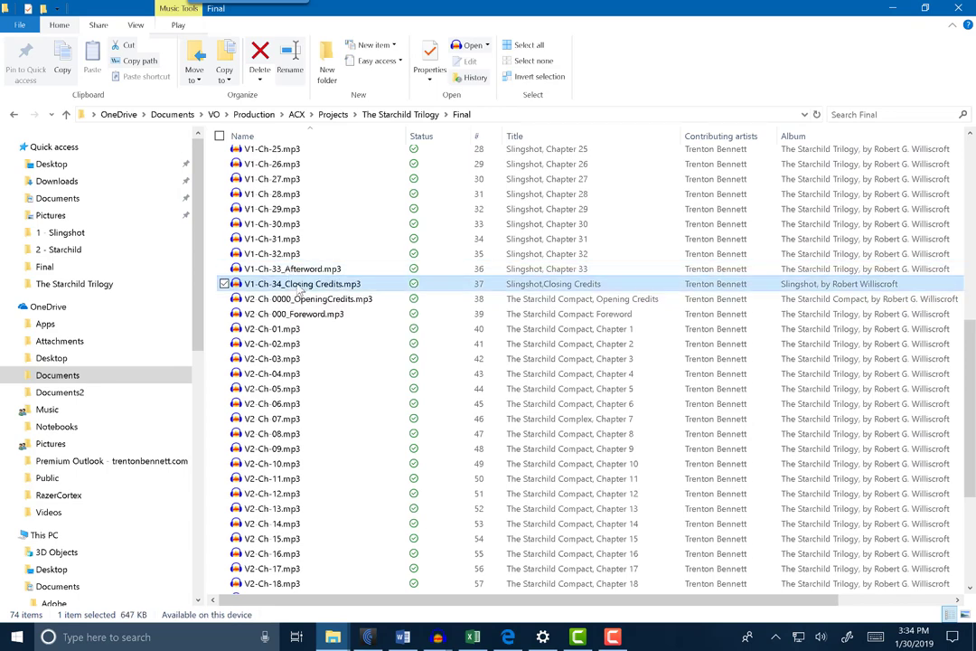
pyautogui.click(299, 299)
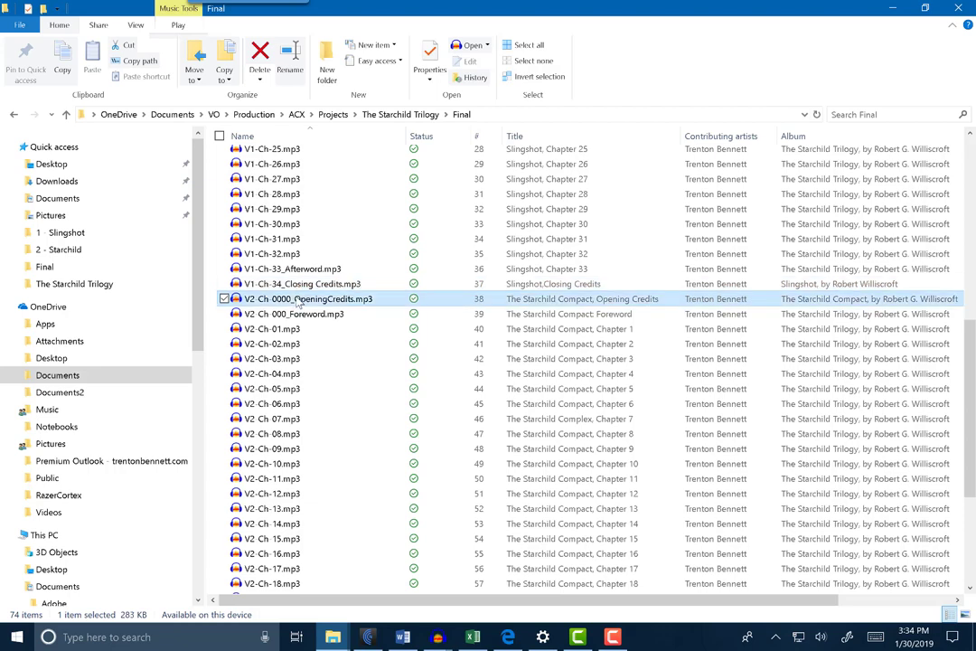
pyautogui.click(298, 314)
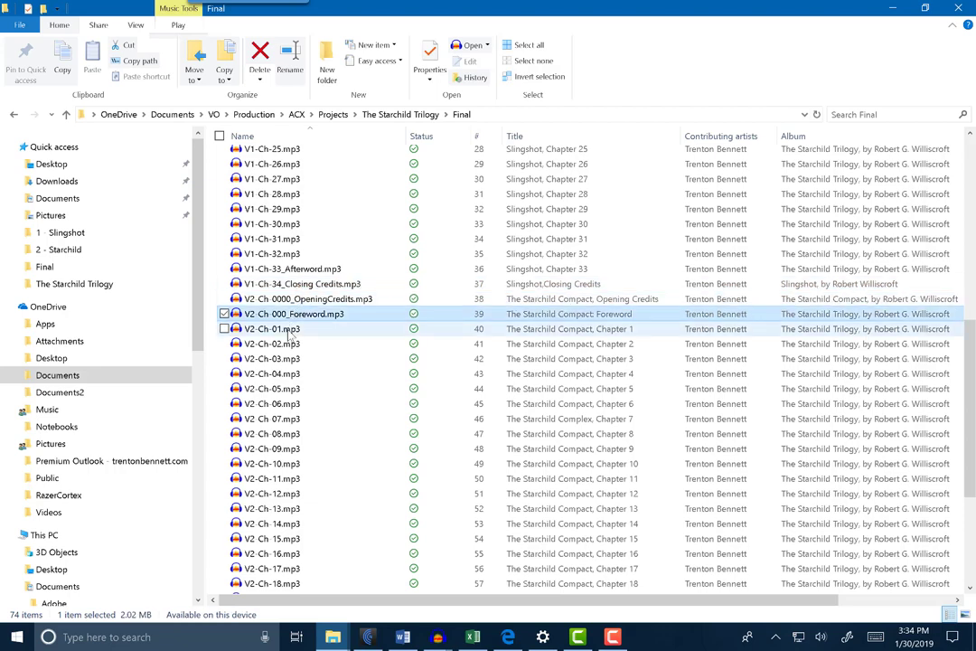
pyautogui.click(288, 329)
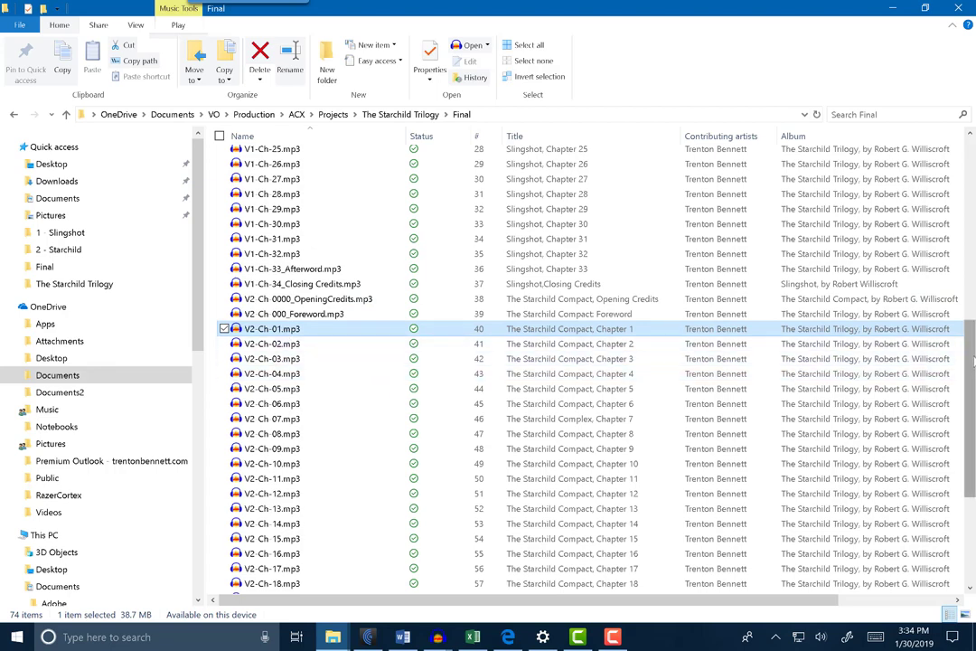
# Step: Examine the names and order of the last Starchild Compact files, from V2-Ch-26.mp3 through the interludes to V2-Ch-99_Closing credits.mp3
pyautogui.moveTo(973, 361); pyautogui.dragTo(973, 443)
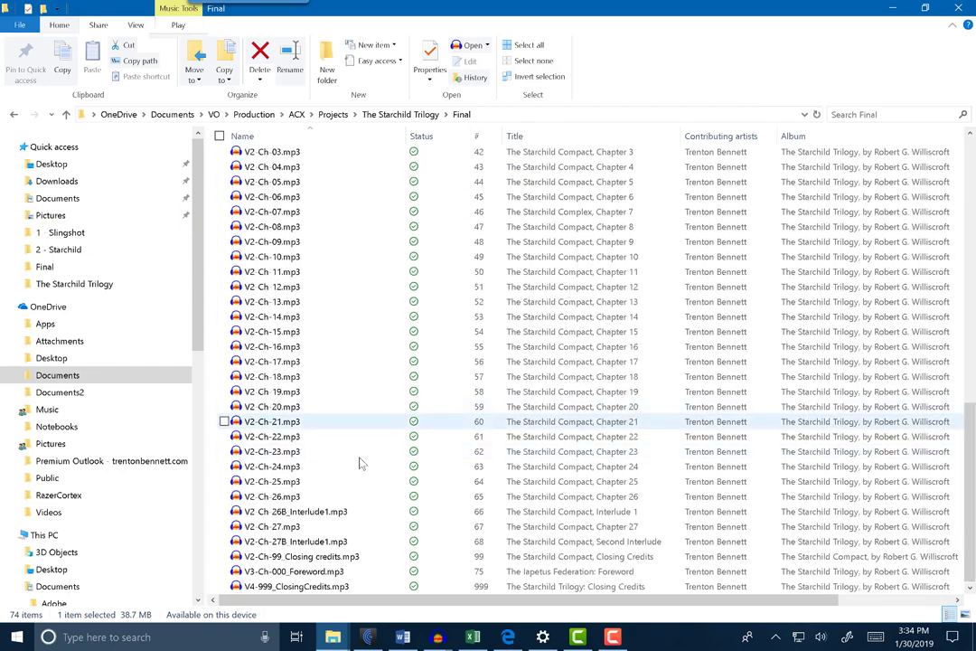
pyautogui.click(282, 501)
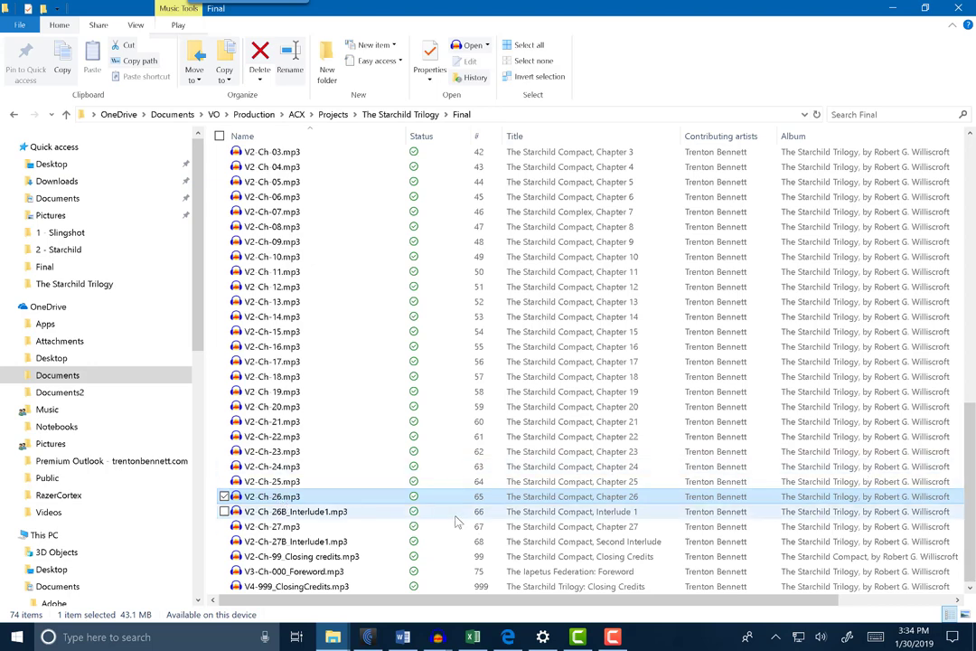
pyautogui.click(294, 514)
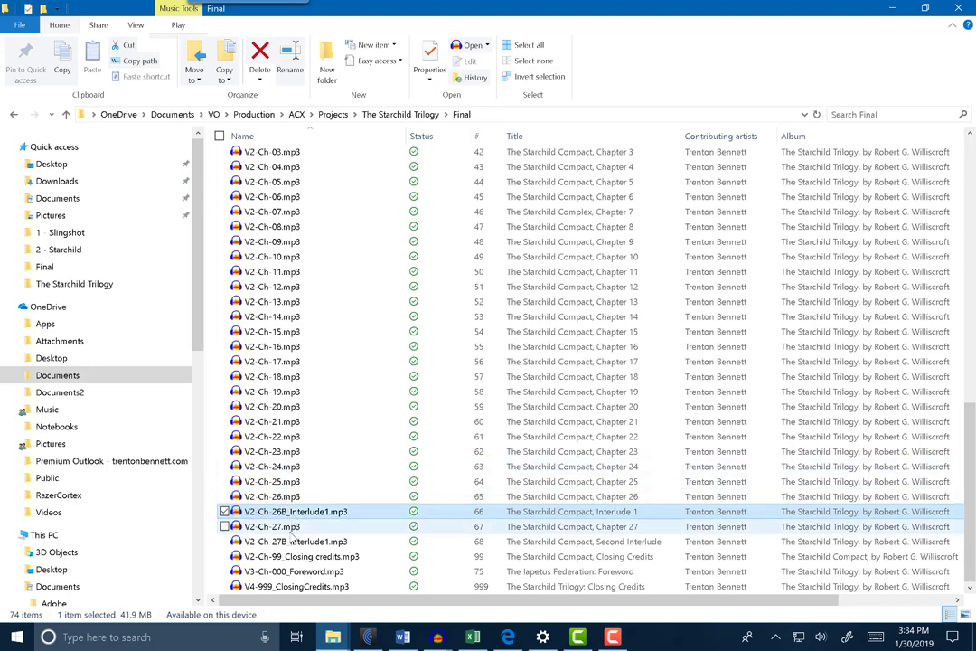
pyautogui.click(295, 526)
pyautogui.click(294, 541)
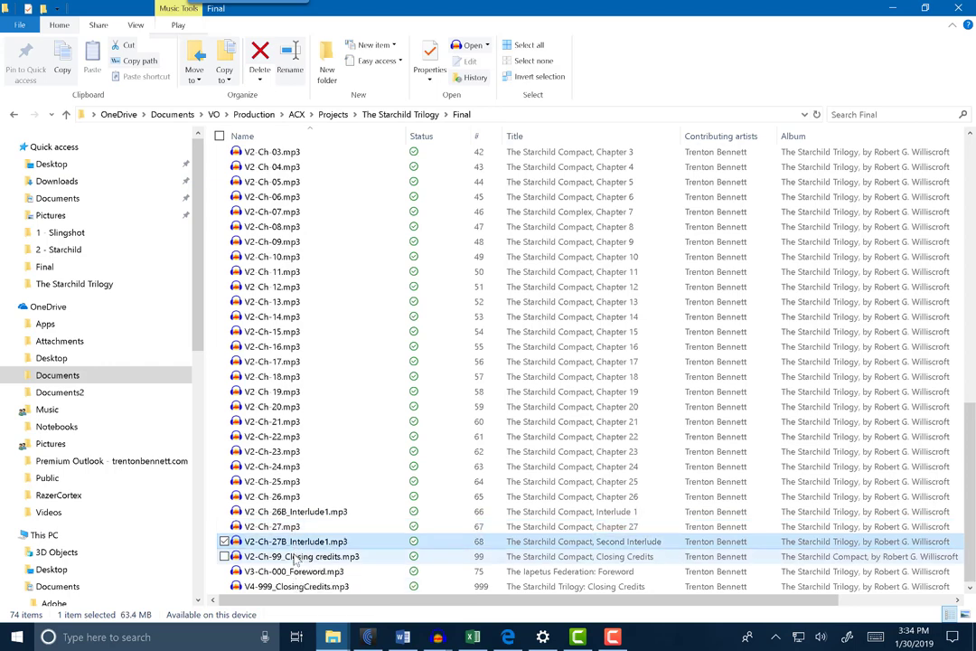
pyautogui.click(295, 556)
pyautogui.click(299, 527)
pyautogui.click(297, 513)
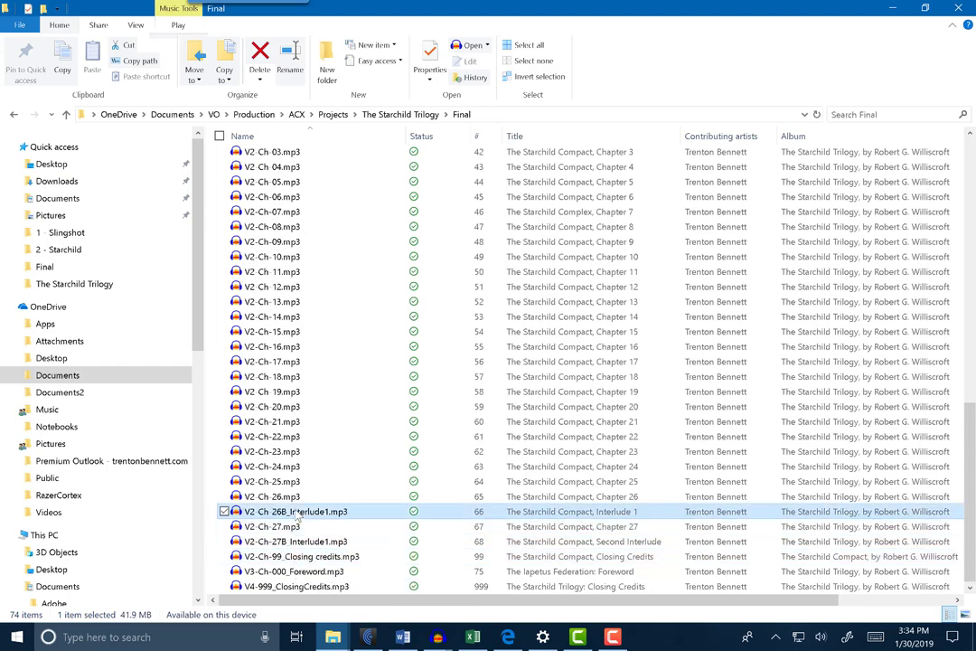
pyautogui.click(294, 498)
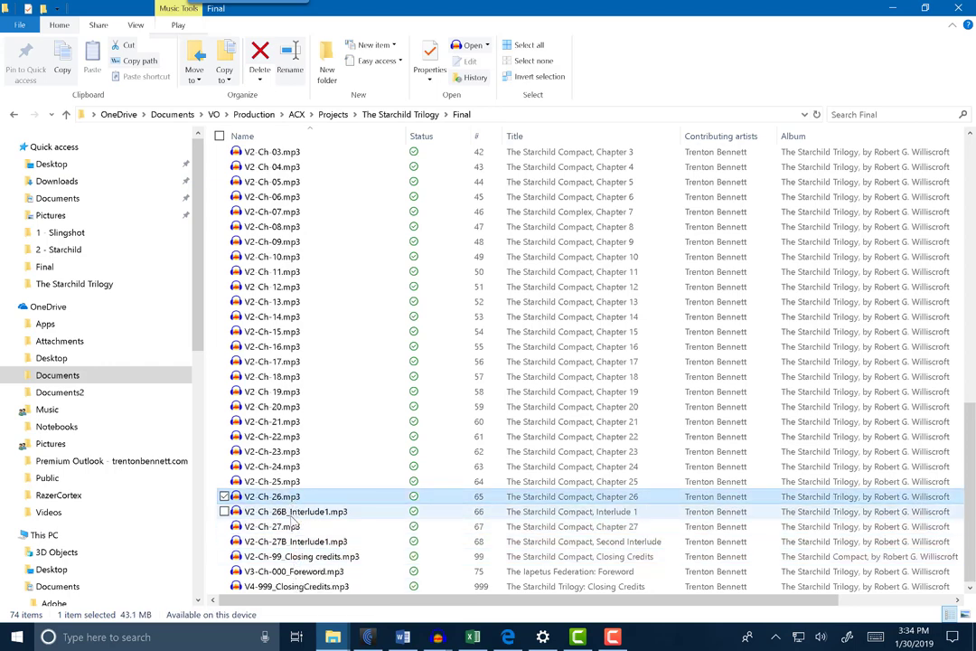
pyautogui.click(294, 513)
pyautogui.click(281, 498)
pyautogui.click(283, 512)
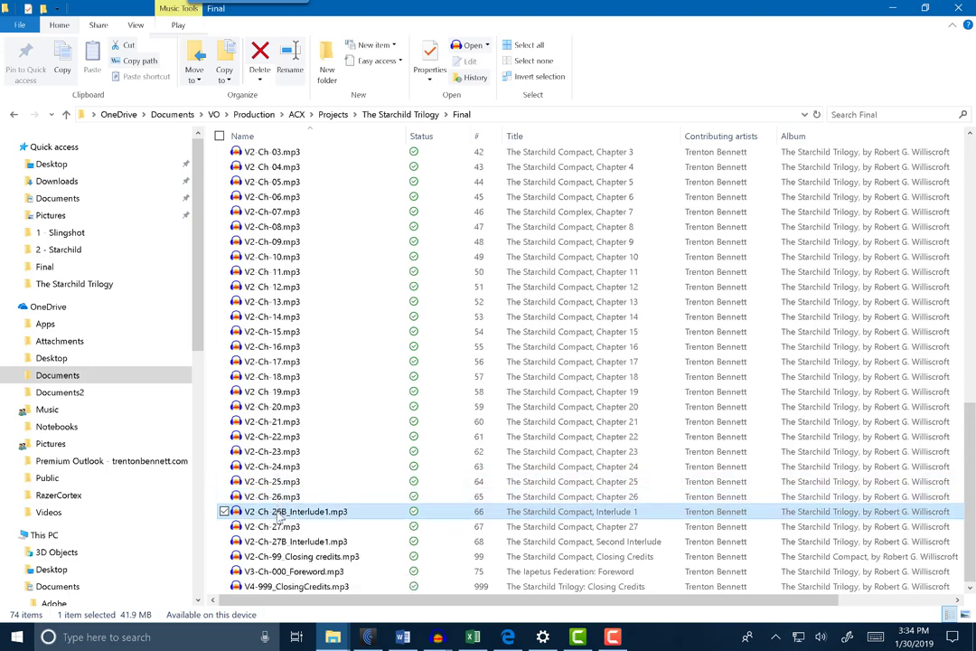
pyautogui.click(275, 527)
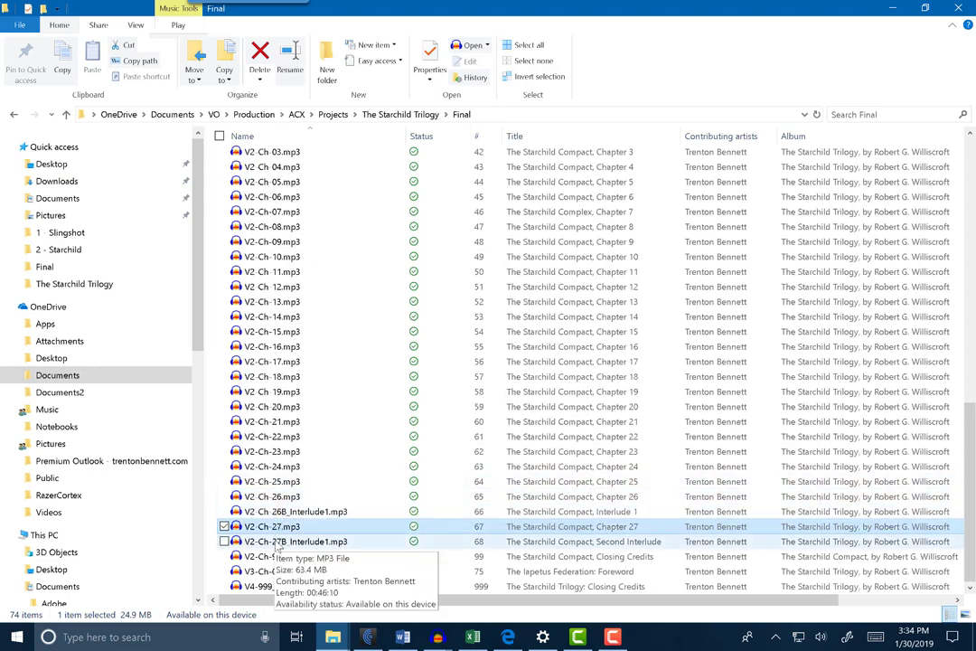
pyautogui.click(277, 542)
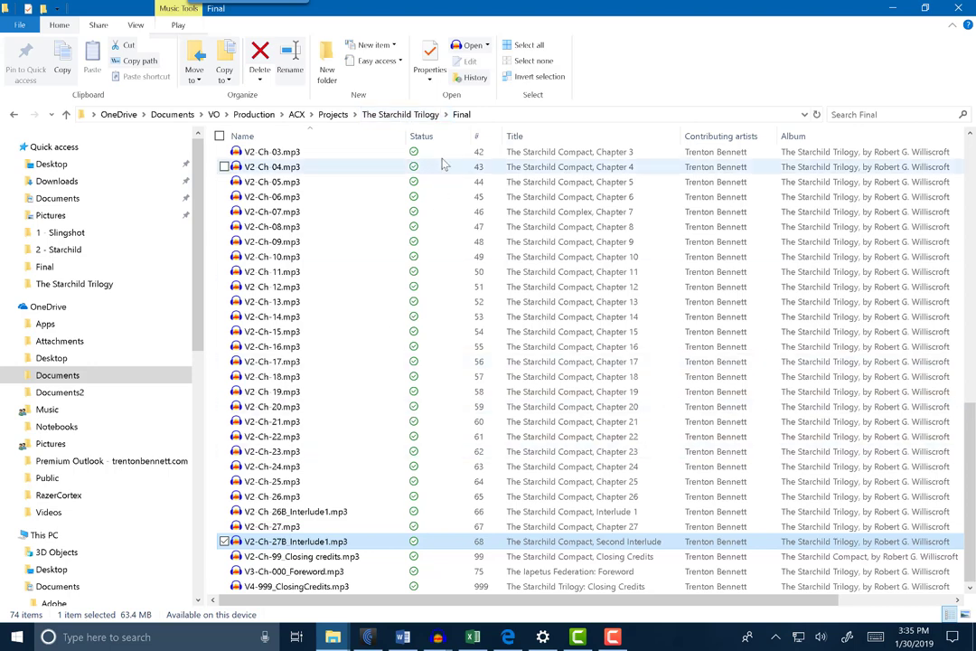
# Step: Go back to The Starchild Trilogy folder and open the 2 - Starchild folder to view its chapter files
pyautogui.click(394, 115)
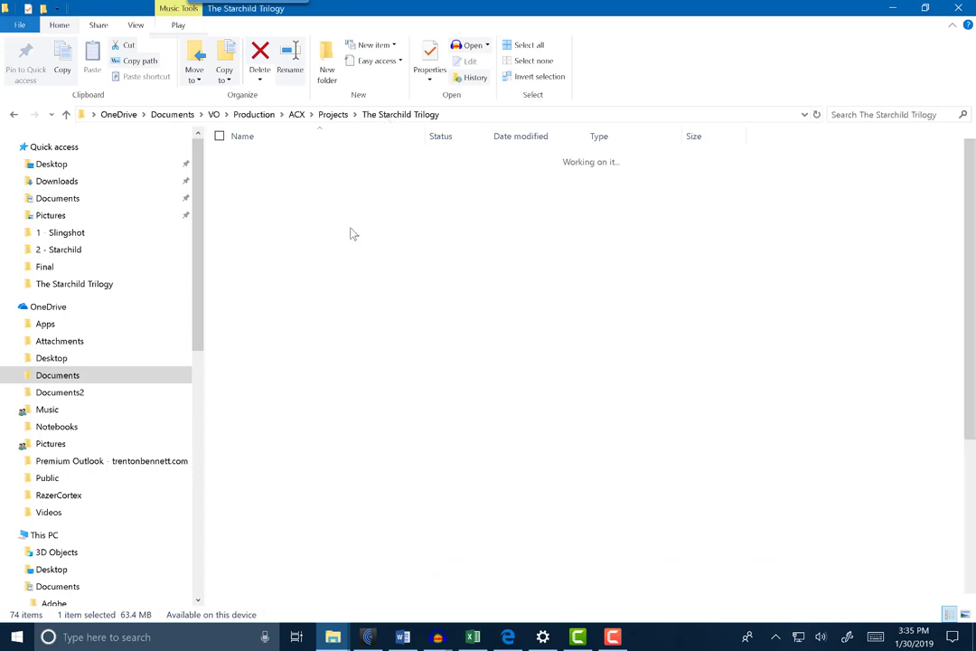
pyautogui.doubleClick(266, 175)
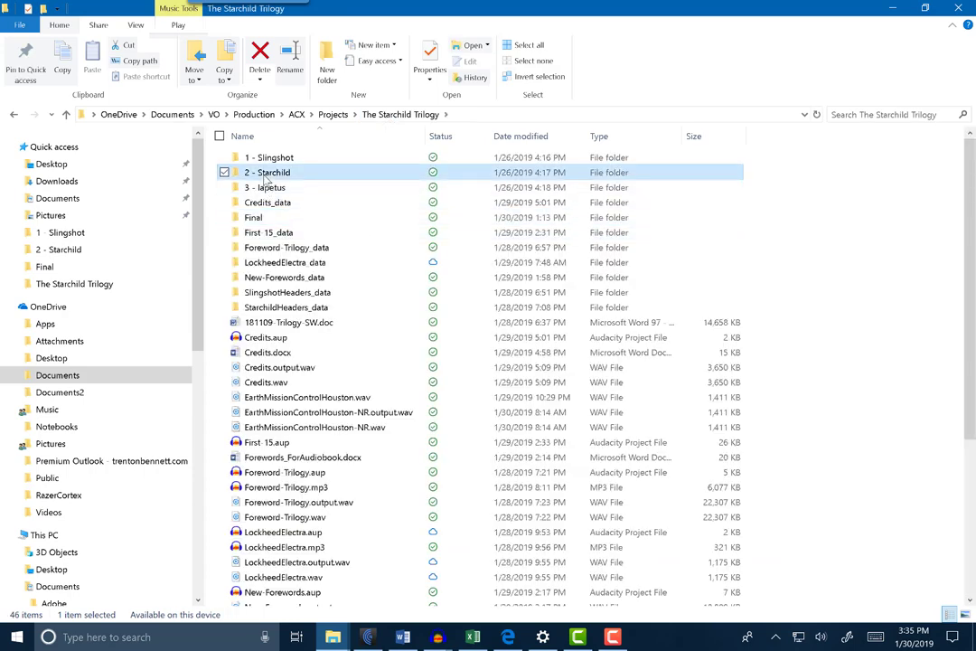
pyautogui.moveTo(437, 637)
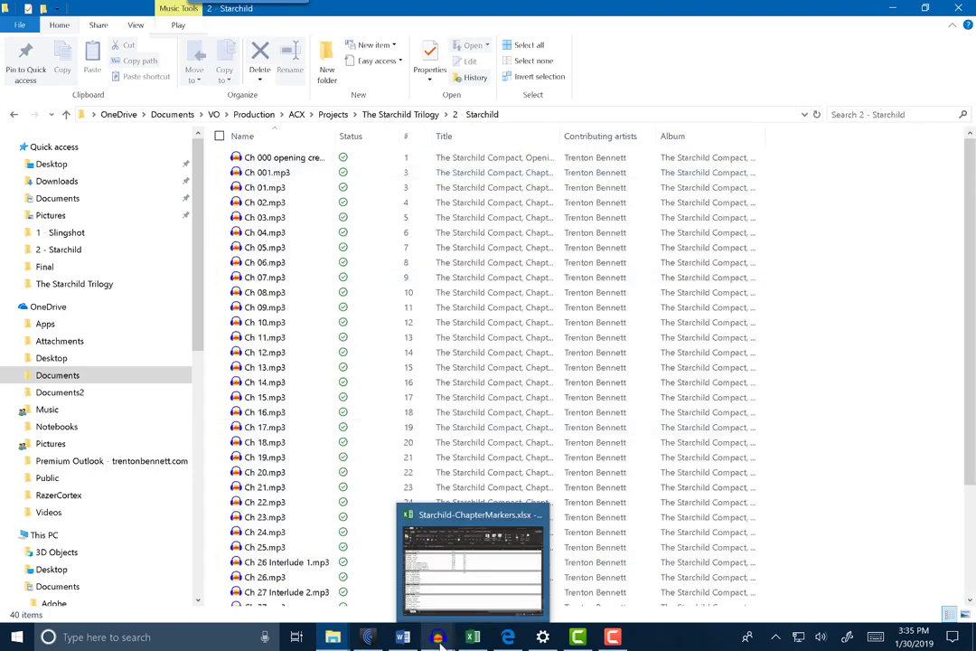
# Step: Switch to Audacity and open Ch 28.mp3 from the 2 - Starchild folder
pyautogui.click(530, 583)
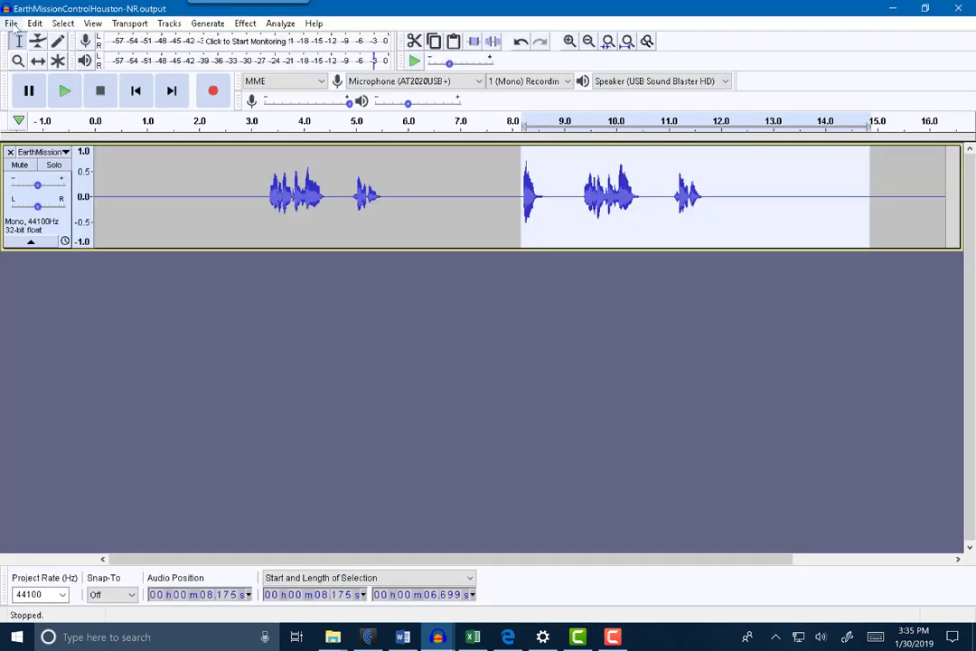
pyautogui.click(11, 23)
pyautogui.click(22, 57)
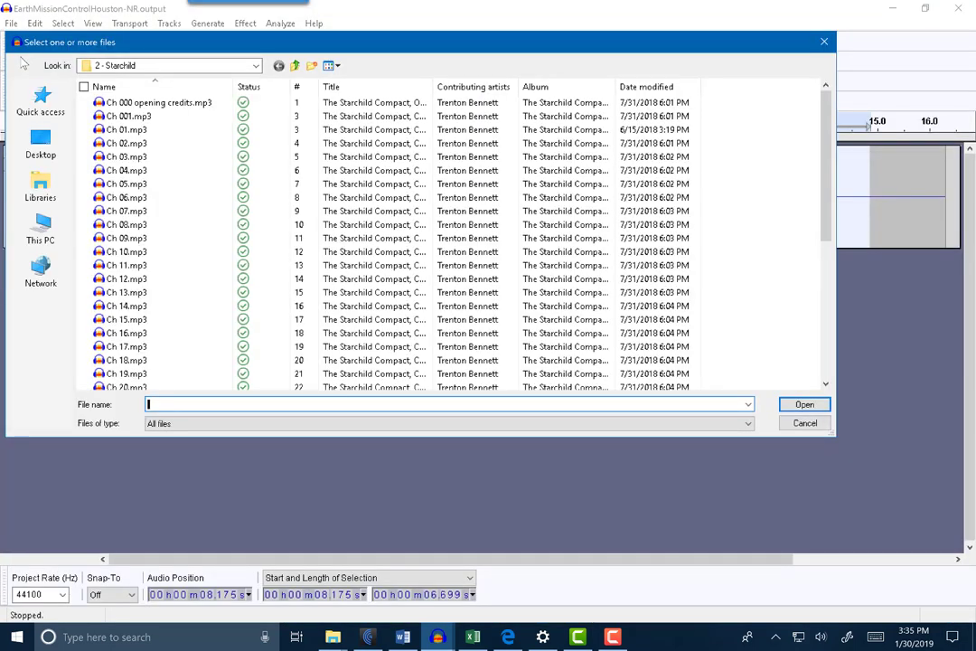
pyautogui.click(256, 67)
pyautogui.click(257, 67)
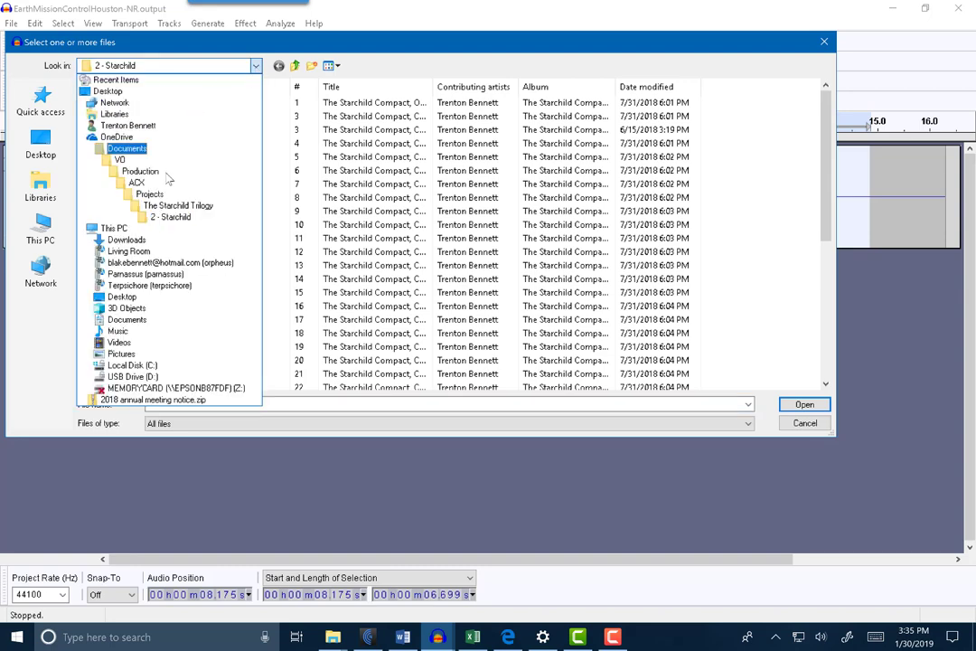
pyautogui.click(170, 220)
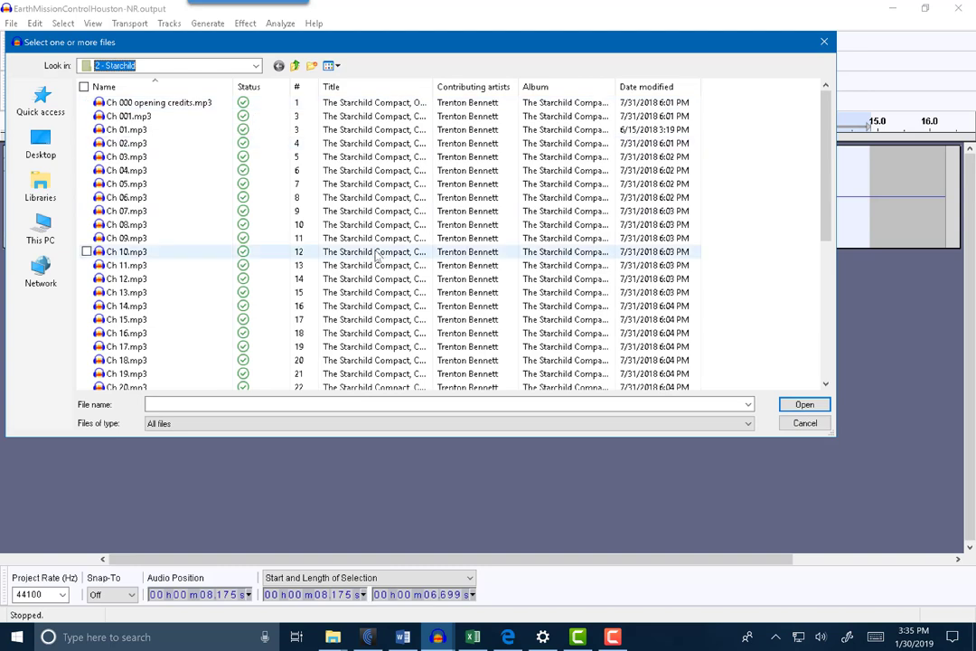
pyautogui.scroll(-3, 833, 269)
pyautogui.scroll(-3, 834, 268)
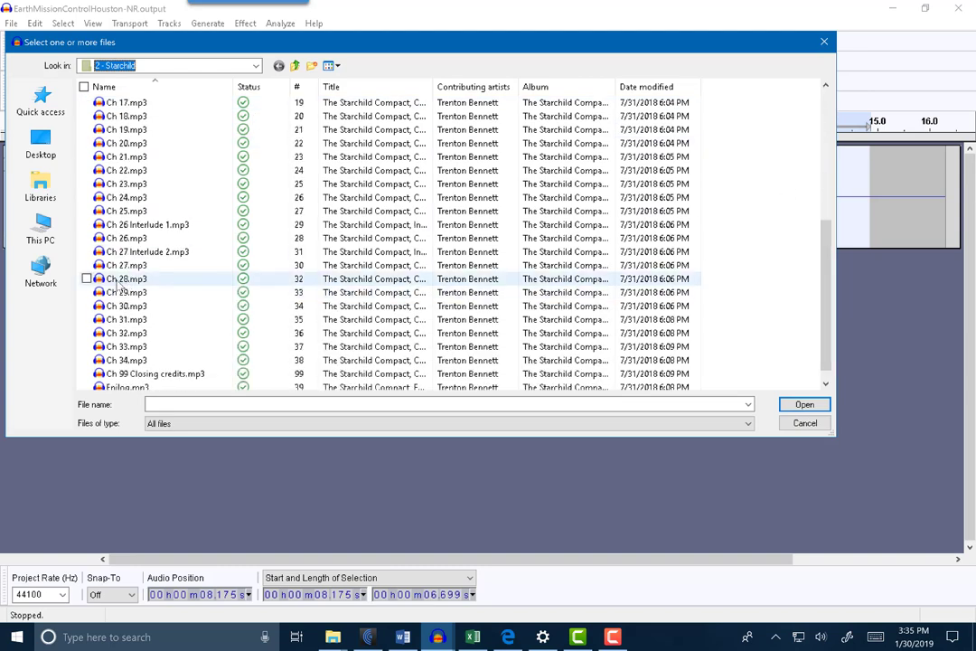
pyautogui.click(117, 280)
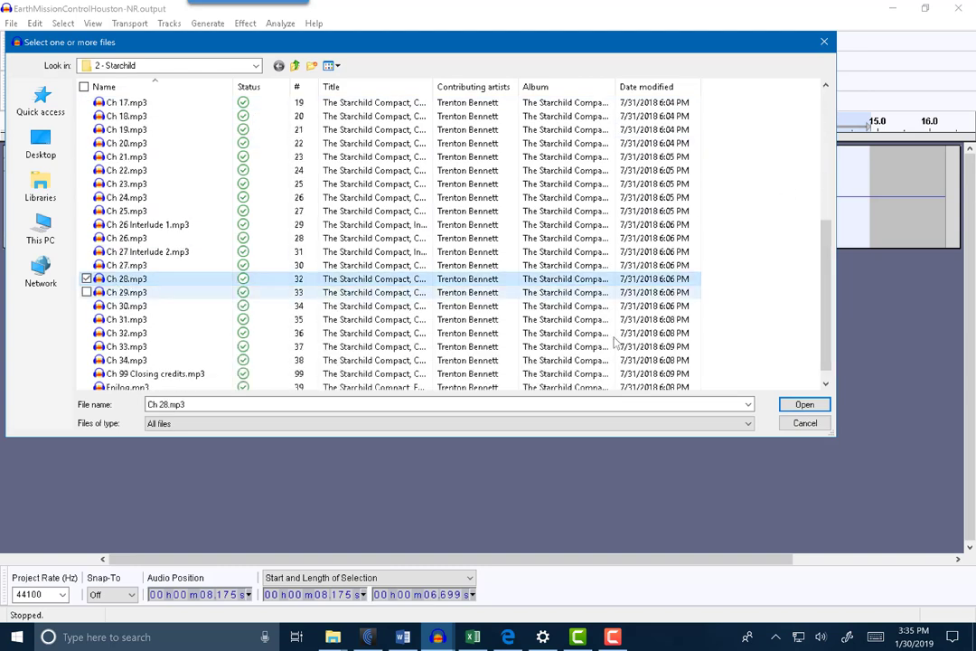
pyautogui.click(803, 405)
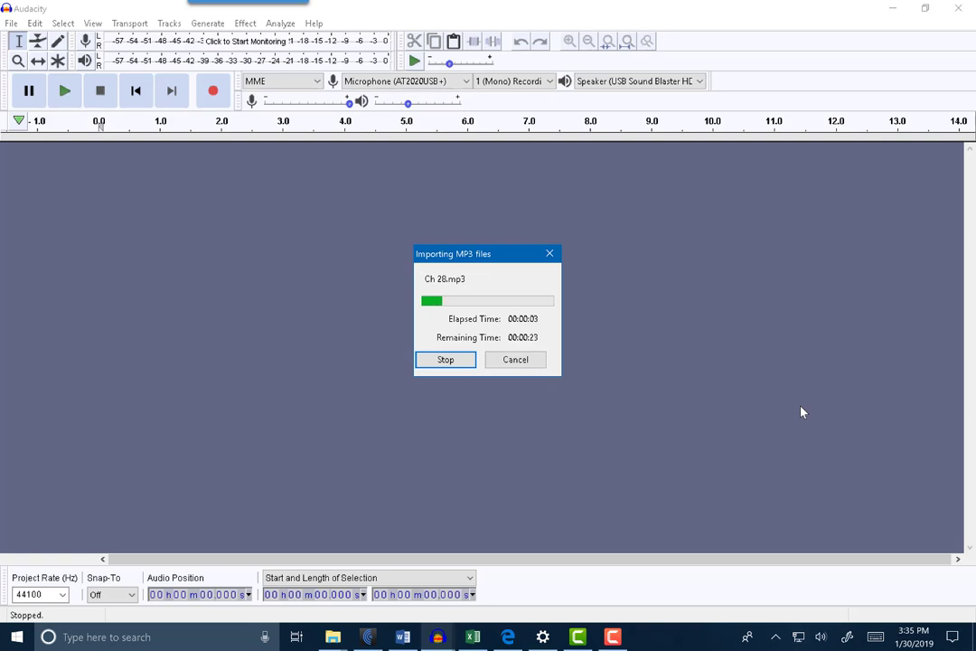
# Step: Check the opening of Chapter Twenty-Eight in the Word manuscript and return to the Audacity window importing Ch 28
pyautogui.click(403, 636)
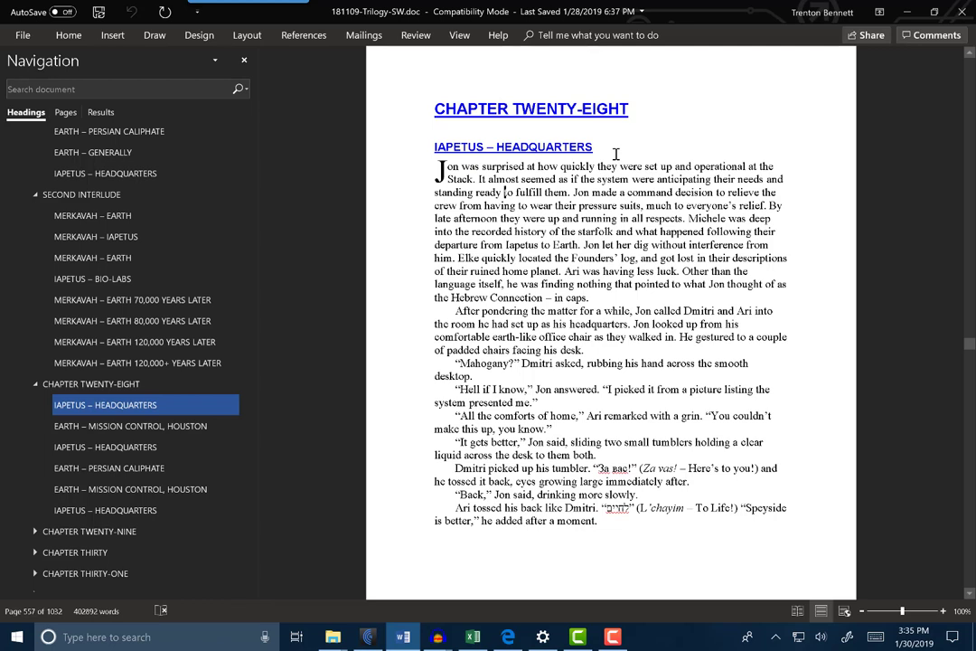
pyautogui.click(440, 637)
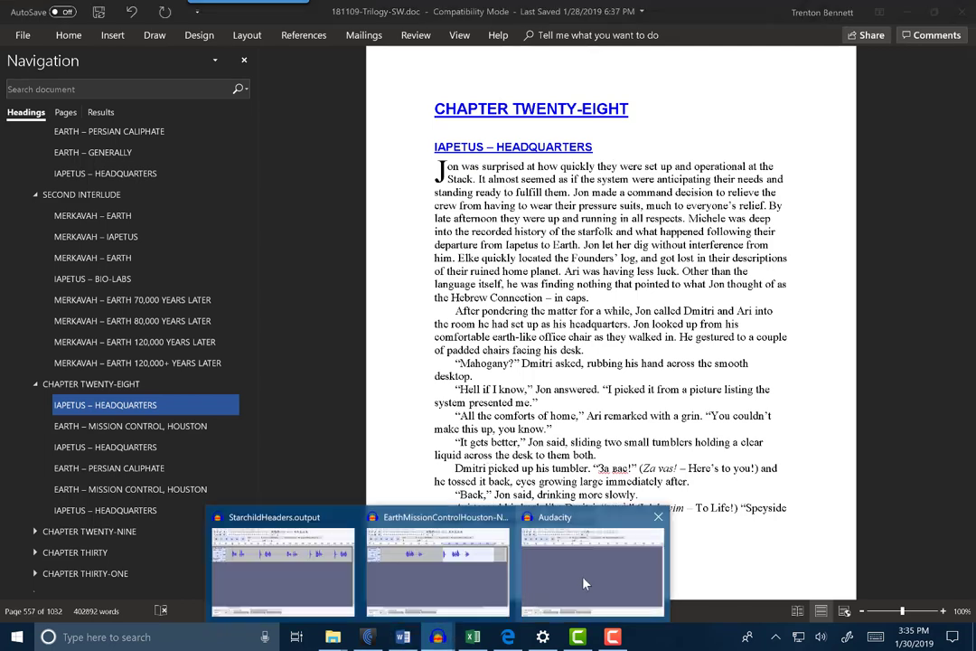
pyautogui.click(584, 581)
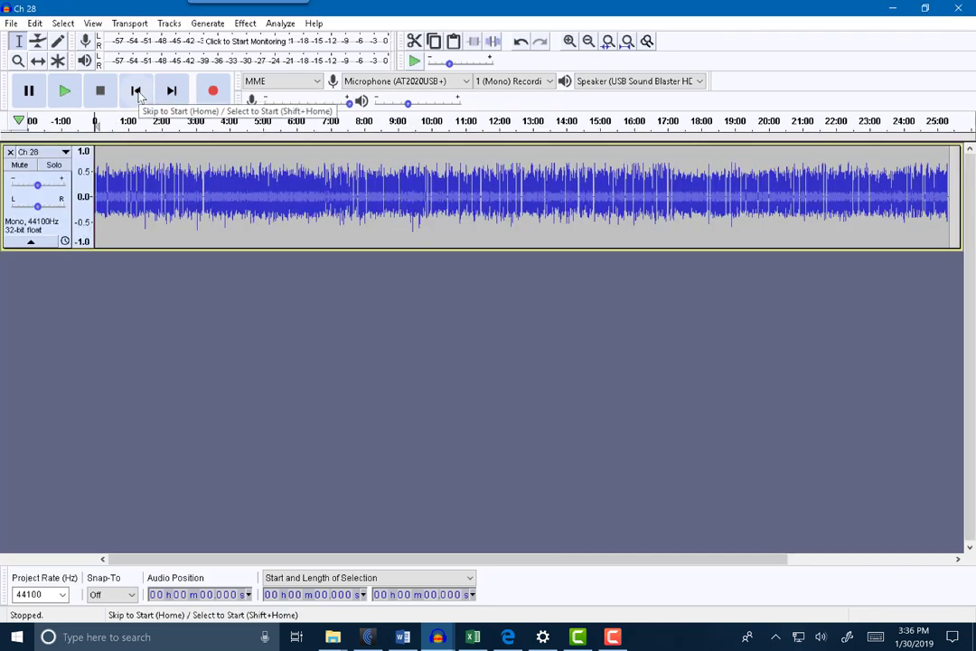
# Step: Place the cursor in Ch 28 at about 4.4 s, just before the narration that follows the chapter title
pyautogui.click(569, 42)
pyautogui.click(569, 42)
pyautogui.click(570, 42)
pyautogui.click(569, 42)
pyautogui.click(569, 42)
pyautogui.click(570, 42)
pyautogui.click(569, 41)
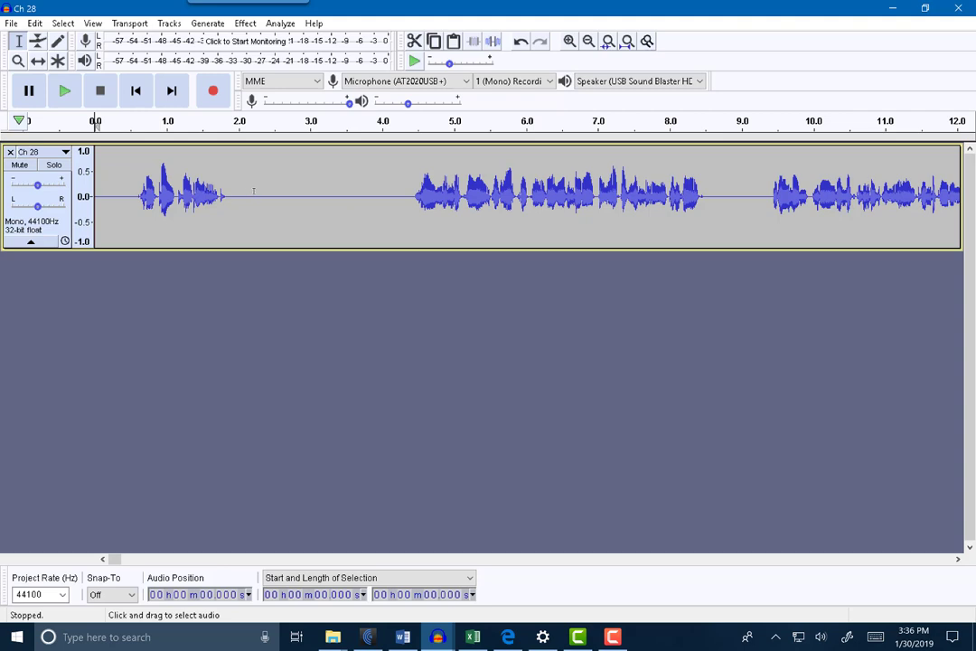
pyautogui.click(414, 192)
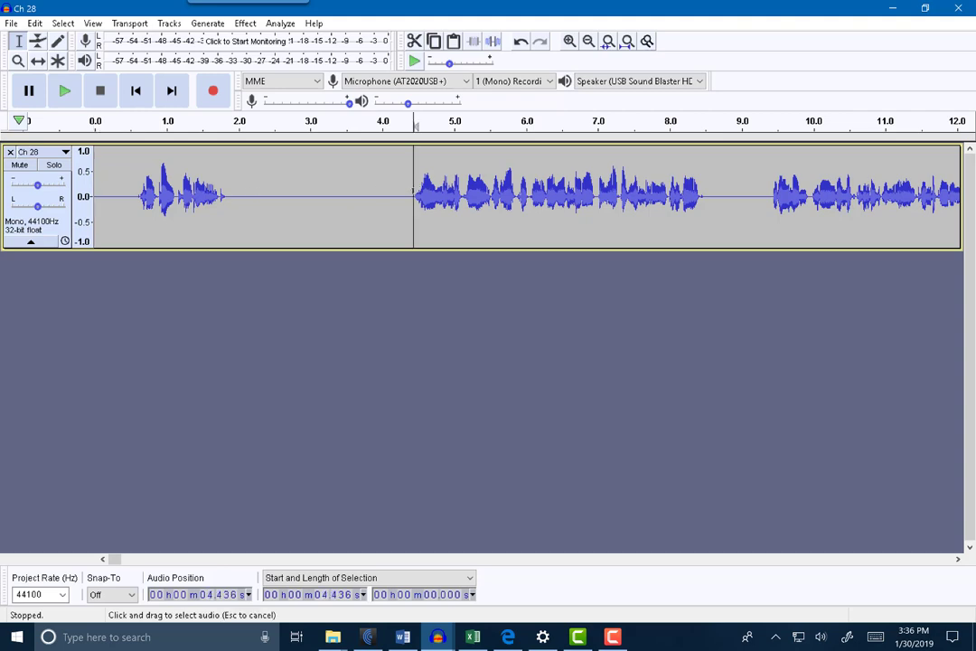
# Step: Look up the first section header under Chapter Twenty-Eight in the manuscript and return to the Ch 28 audio
pyautogui.click(406, 638)
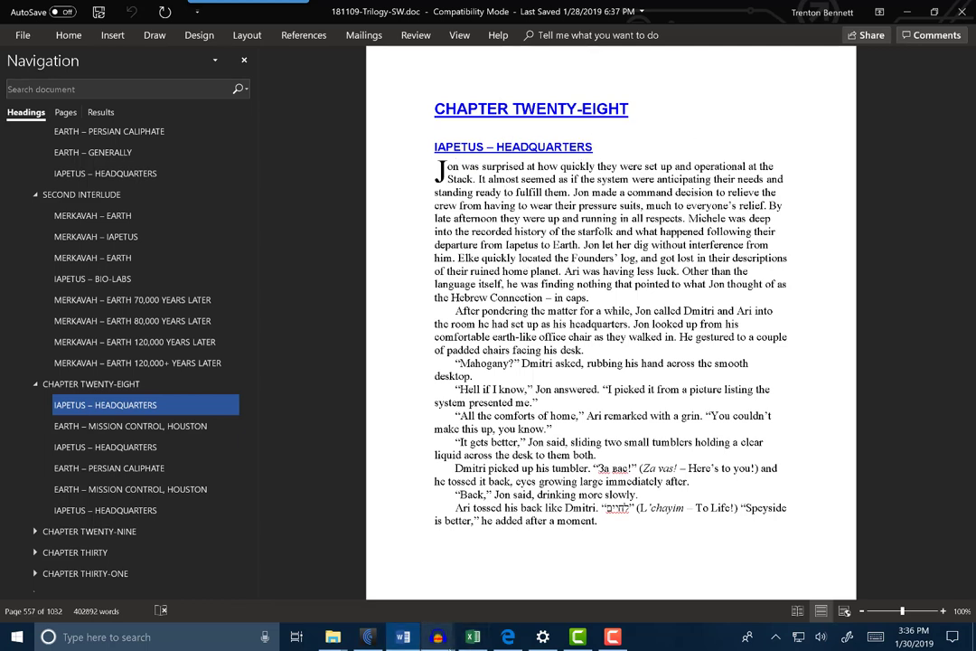
pyautogui.click(437, 637)
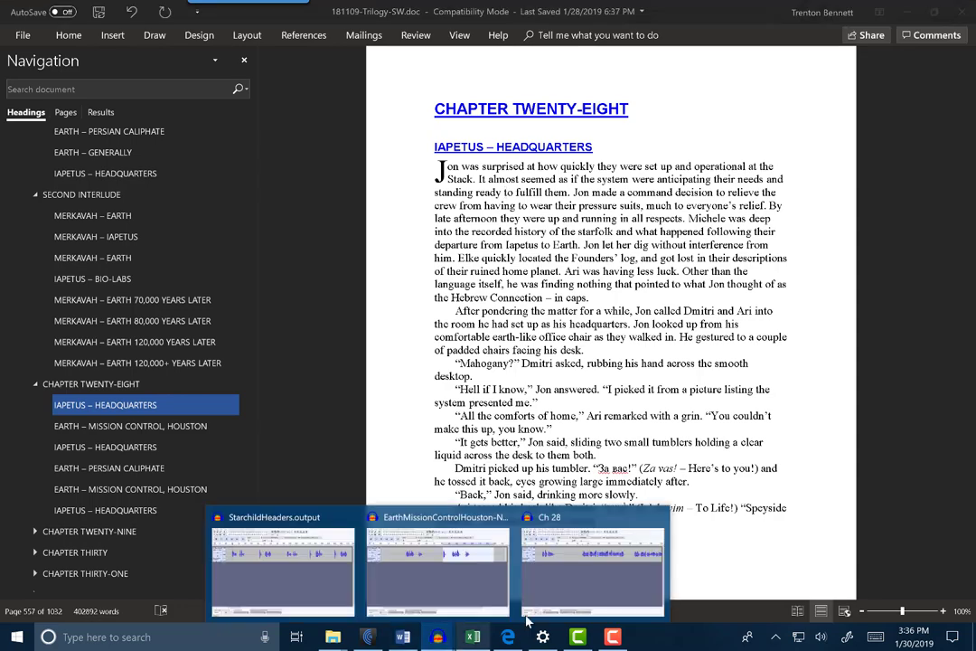
pyautogui.click(575, 603)
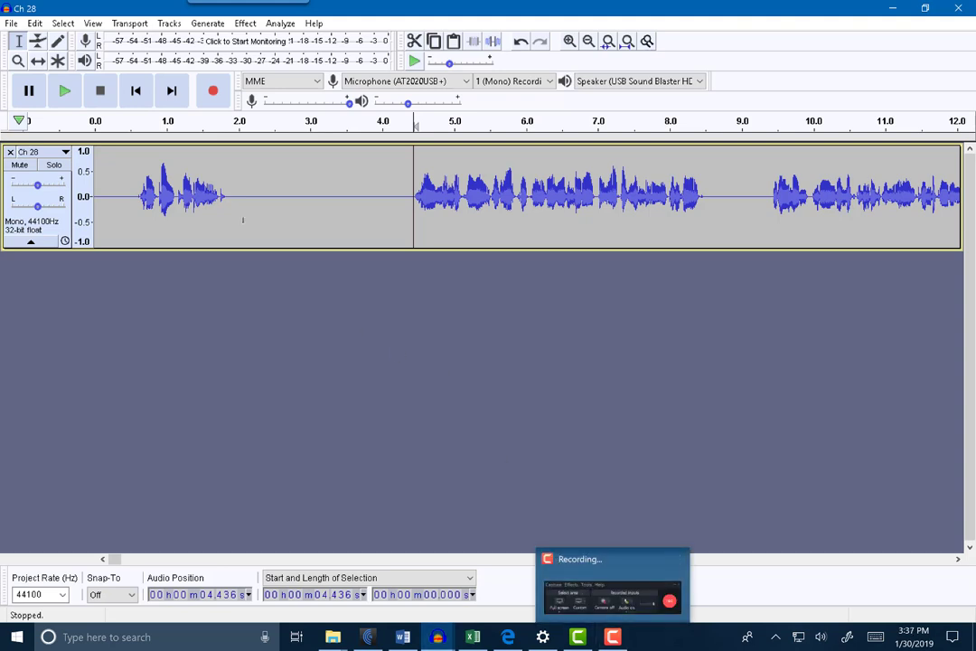
# Step: Measure the silence between the chapter title and the narration, and put the cursor back at about 4.4 s
pyautogui.moveTo(228, 195); pyautogui.dragTo(413, 212)
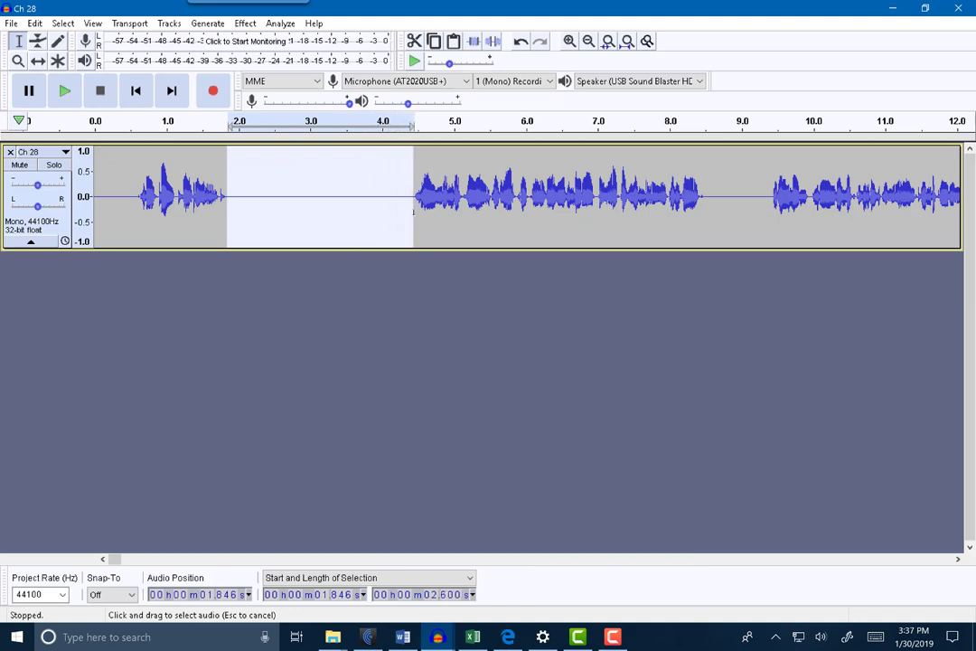
pyautogui.click(390, 185)
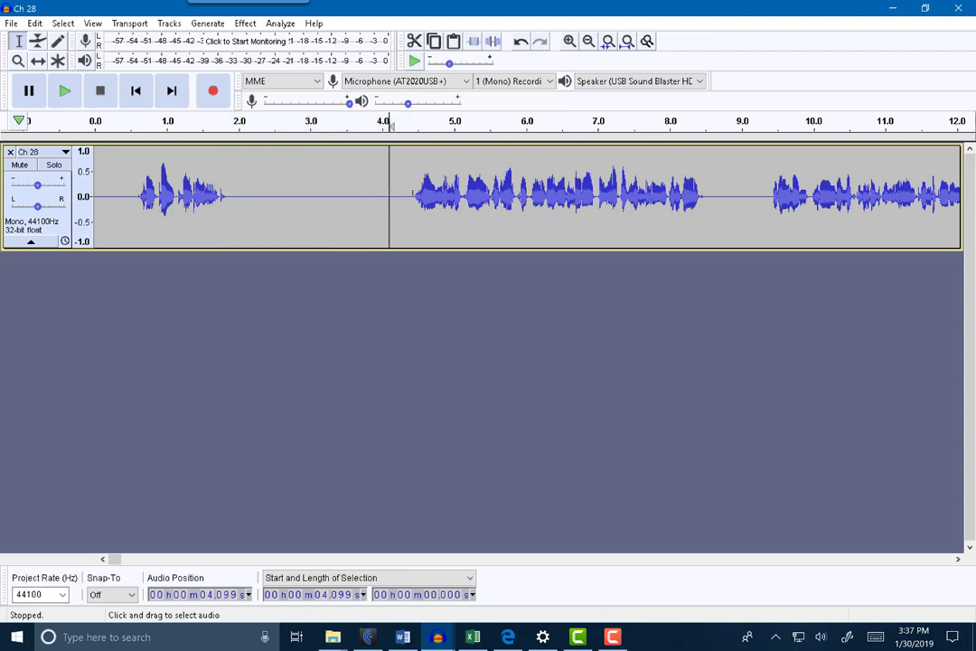
pyautogui.click(414, 199)
# Step: Open the StarchildHeaders.output audio and play its first header to compare it with the manuscript's Iapetus – Headquarters heading
pyautogui.moveTo(438, 636)
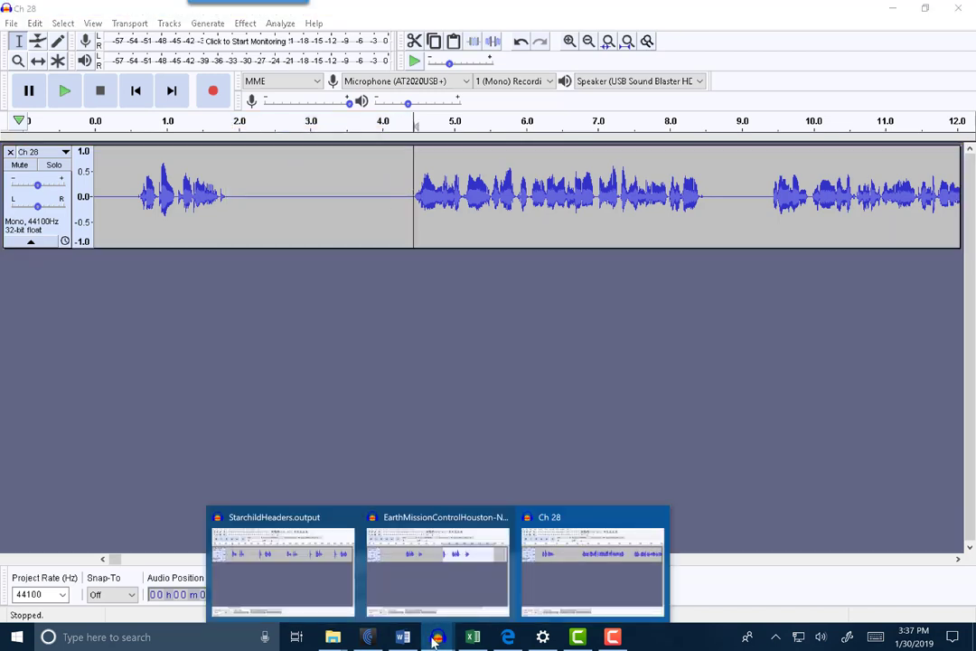
pyautogui.click(280, 592)
pyautogui.click(403, 636)
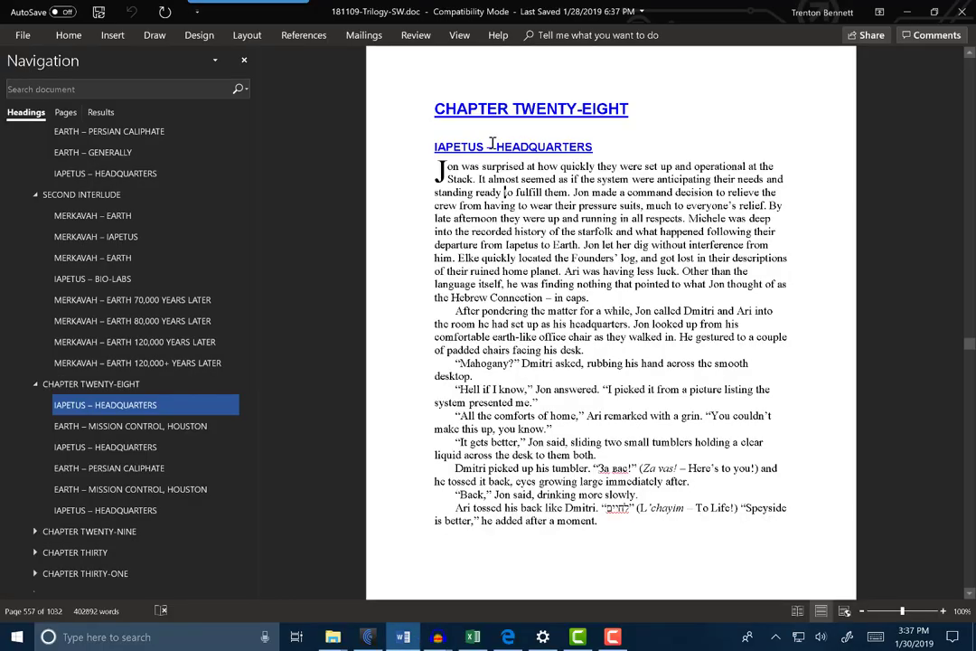
pyautogui.moveTo(438, 636)
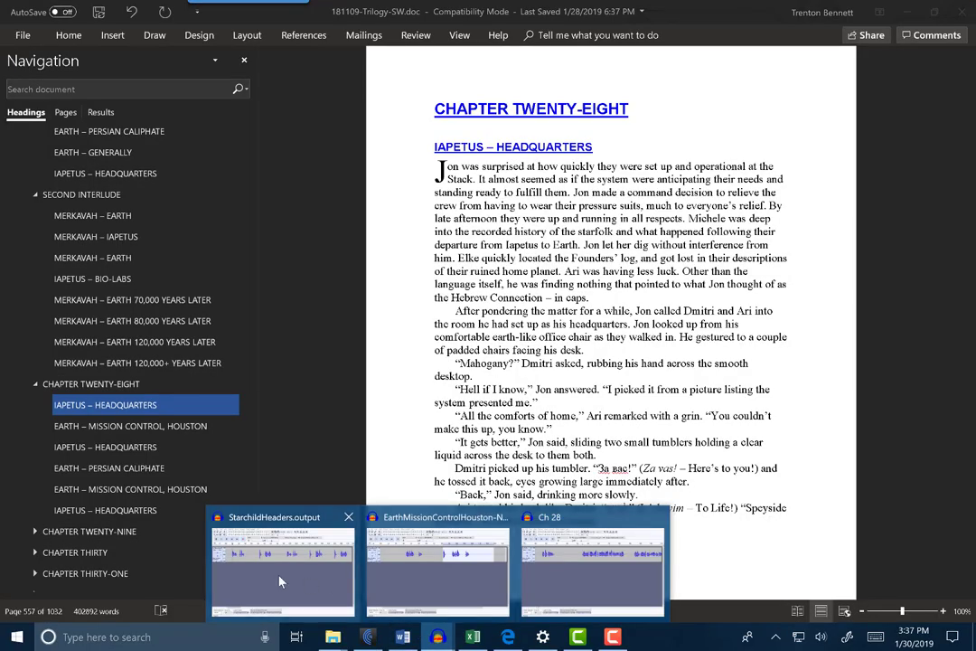
pyautogui.click(235, 485)
pyautogui.click(65, 91)
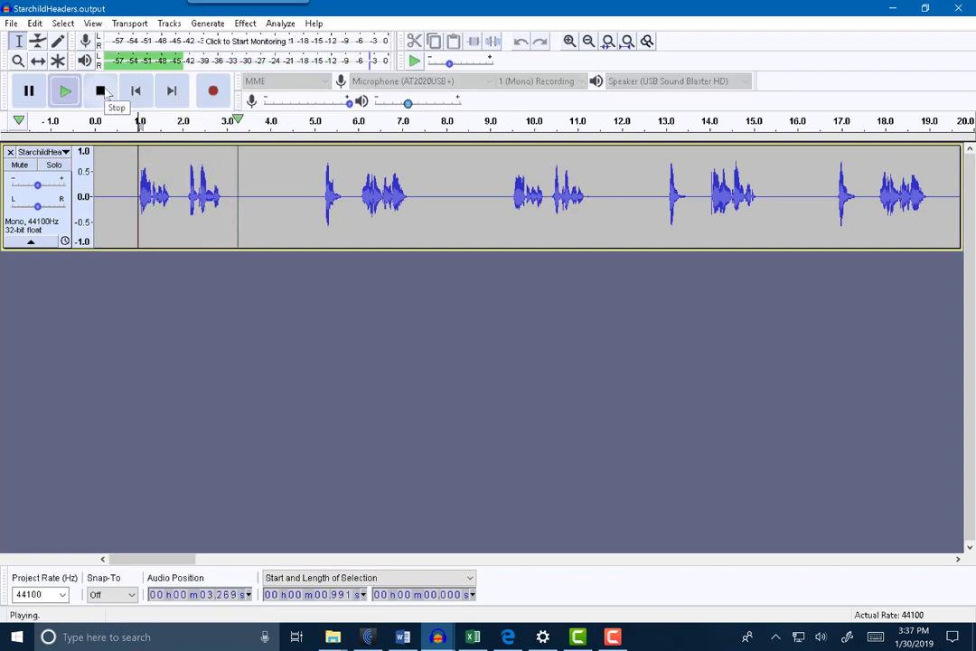
pyautogui.click(103, 92)
# Step: Cut the first header and its trailing silence from StarchildHeaders.output, about 4.24 s starting at 0.97 s
pyautogui.click(123, 201)
pyautogui.moveTo(138, 197); pyautogui.dragTo(323, 209)
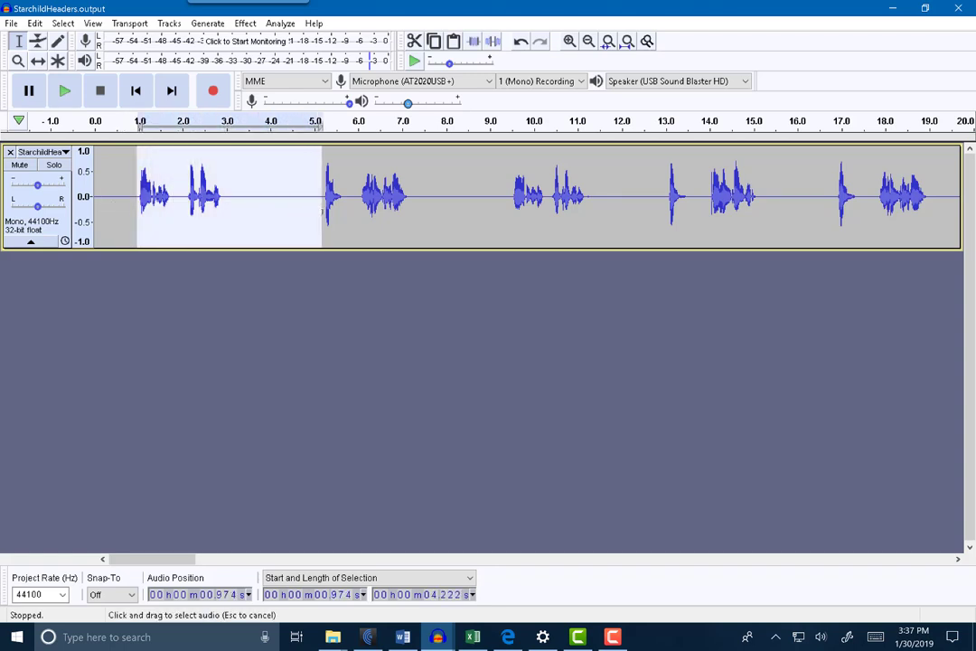
pyautogui.click(35, 23)
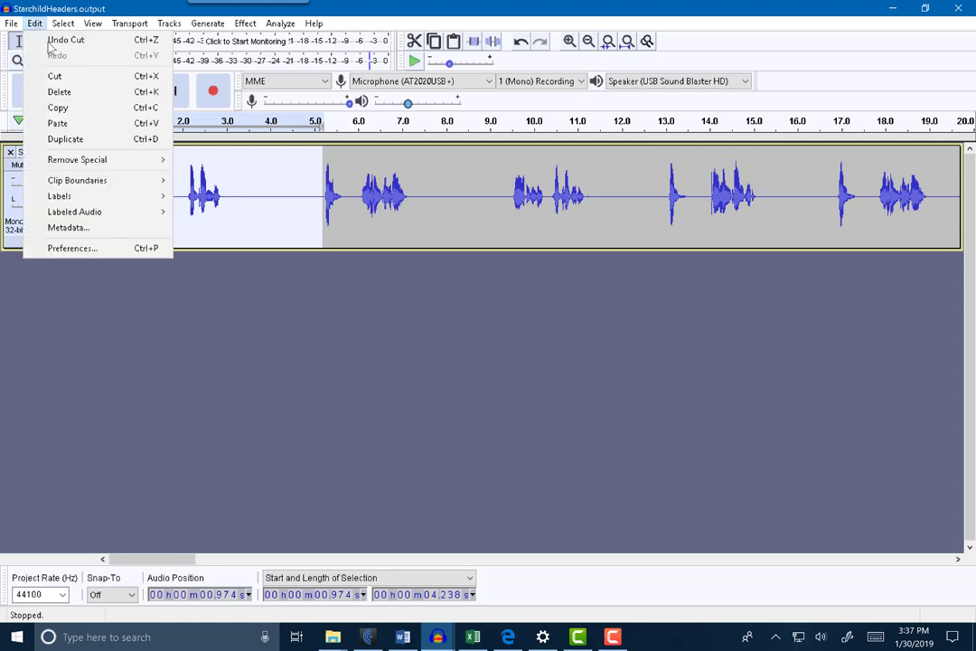
pyautogui.click(56, 78)
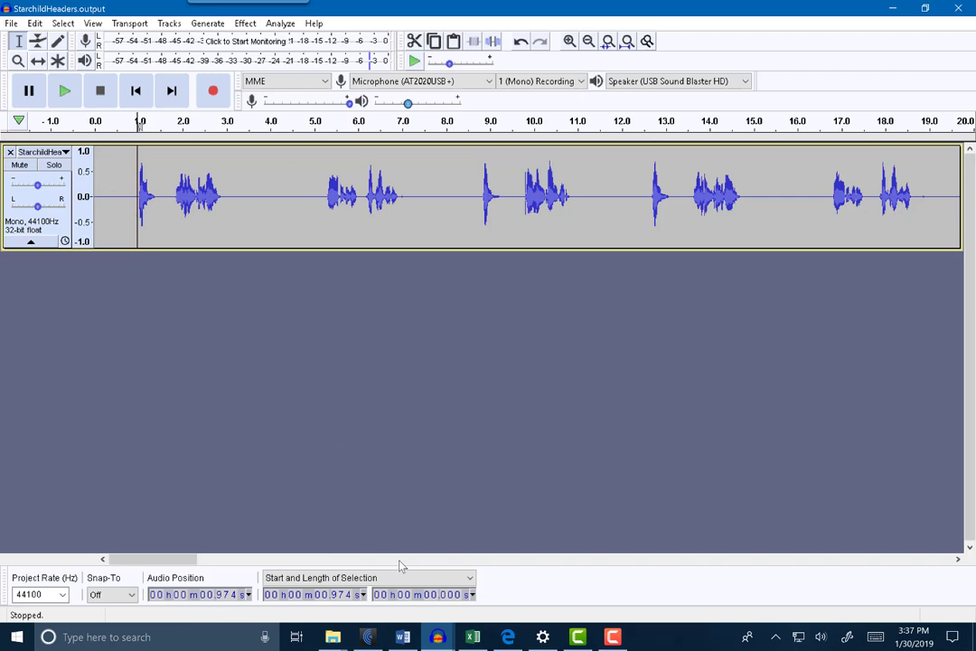
# Step: Paste the cut section header into the Ch 28 audio at the cursor, between the chapter title and the narration
pyautogui.moveTo(437, 636)
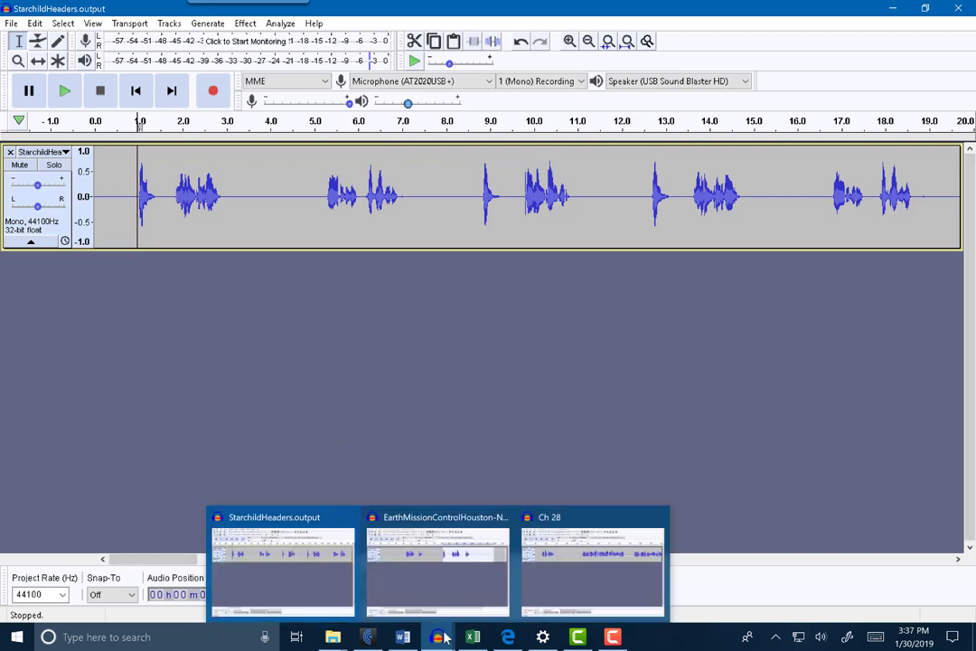
pyautogui.click(556, 592)
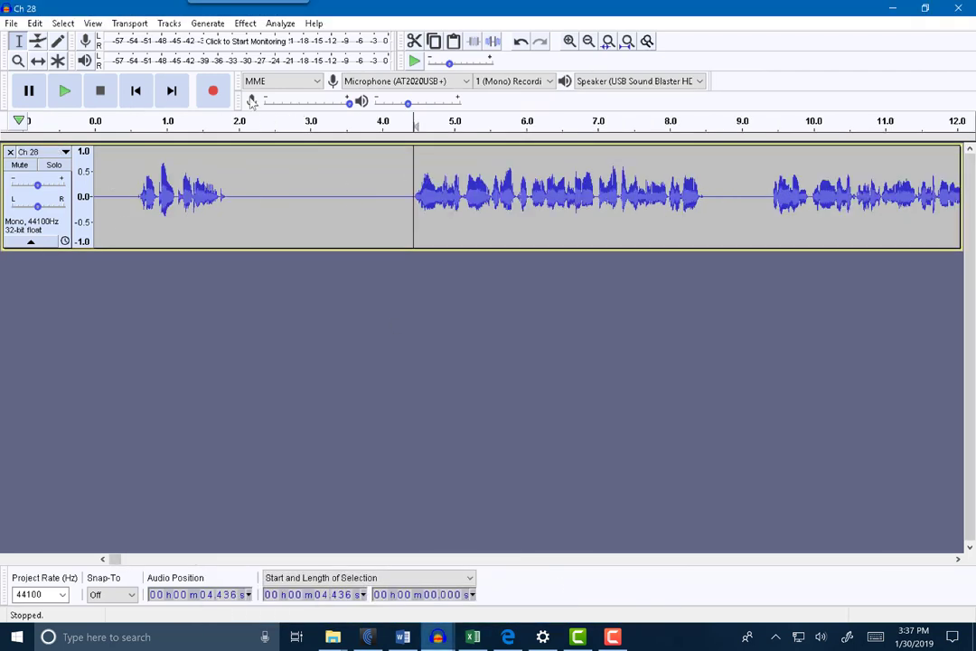
pyautogui.click(34, 23)
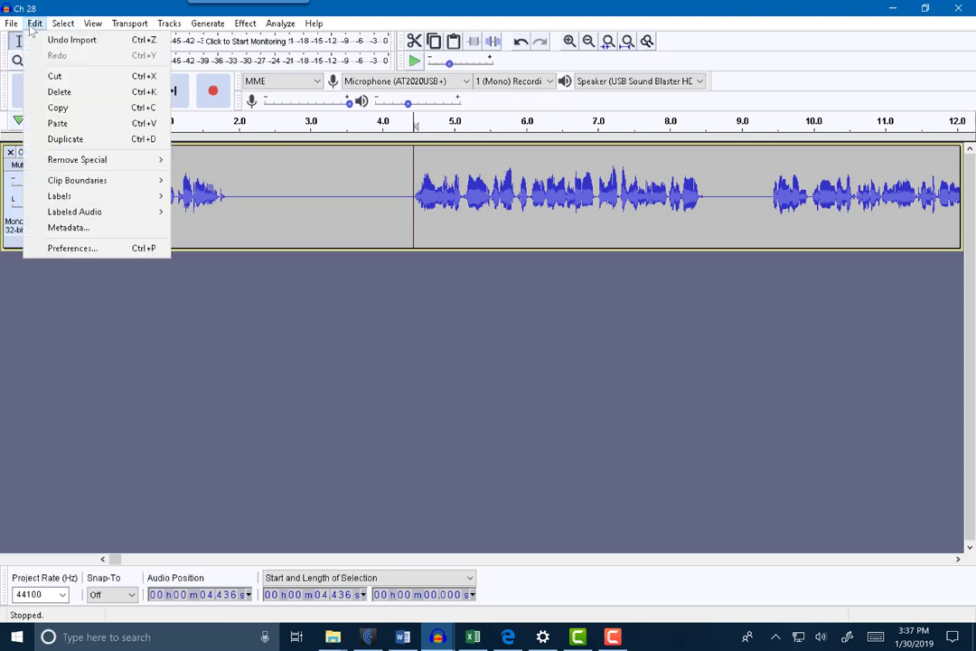
pyautogui.click(58, 123)
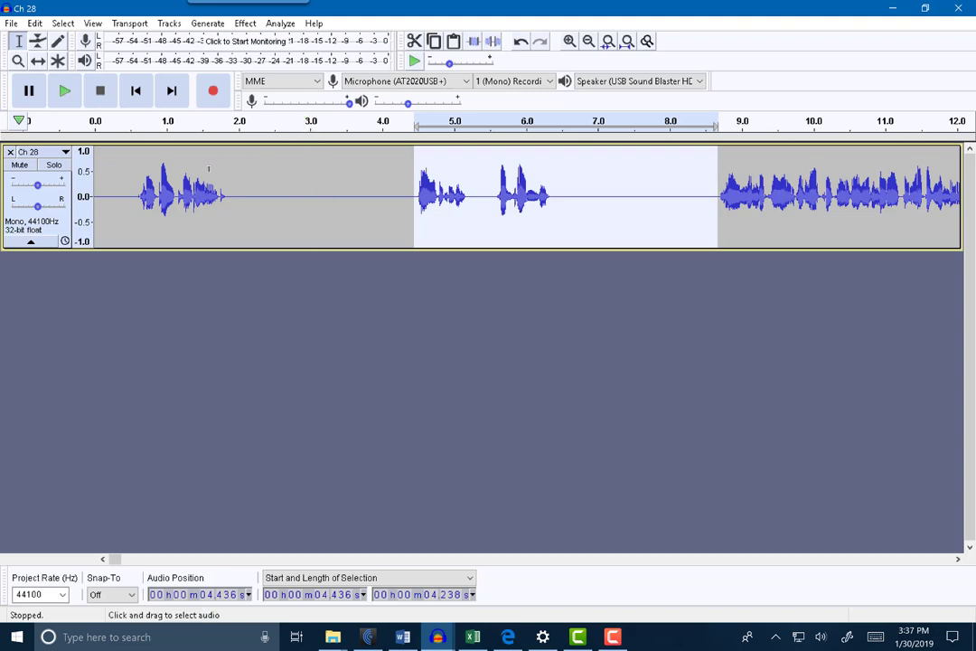
# Step: Measure the silences before the chapter title, between the title and the section header, and after the header in Ch 28
pyautogui.moveTo(139, 181); pyautogui.dragTo(88, 186)
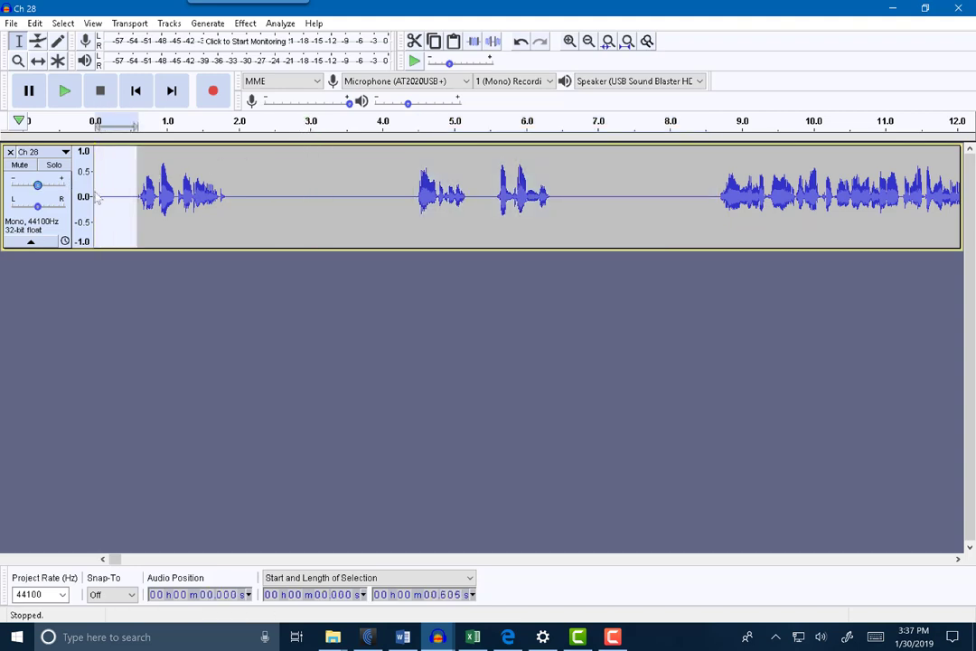
pyautogui.moveTo(229, 191); pyautogui.dragTo(416, 207)
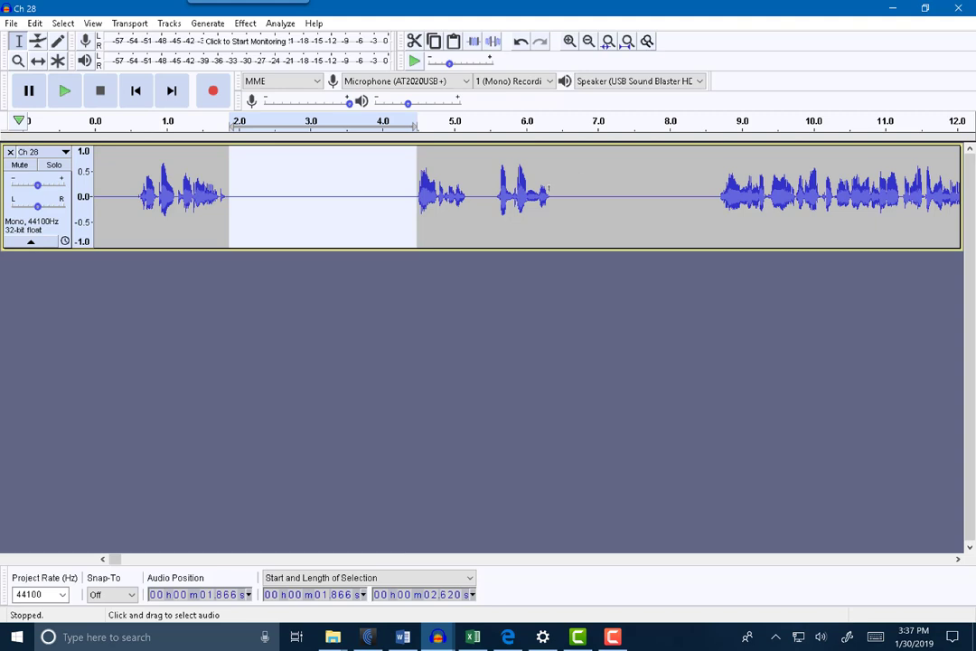
pyautogui.moveTo(548, 188); pyautogui.dragTo(719, 201)
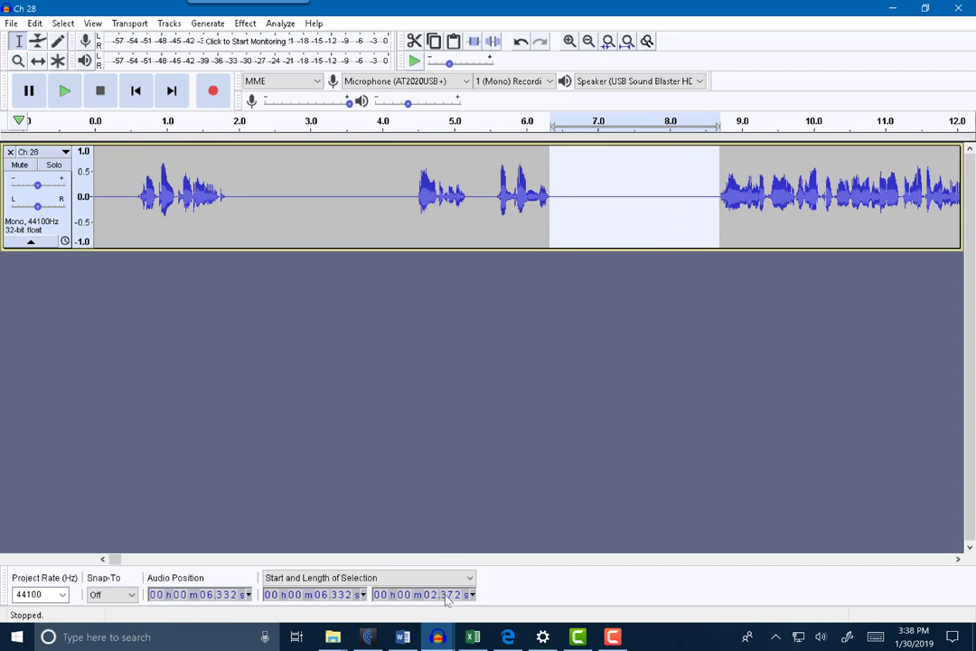
# Step: Lengthen the pause after the section header by pasting in a copied slice of silence about 0.14 s long near 7 s
pyautogui.click(600, 201)
pyautogui.moveTo(600, 201); pyautogui.dragTo(610, 201)
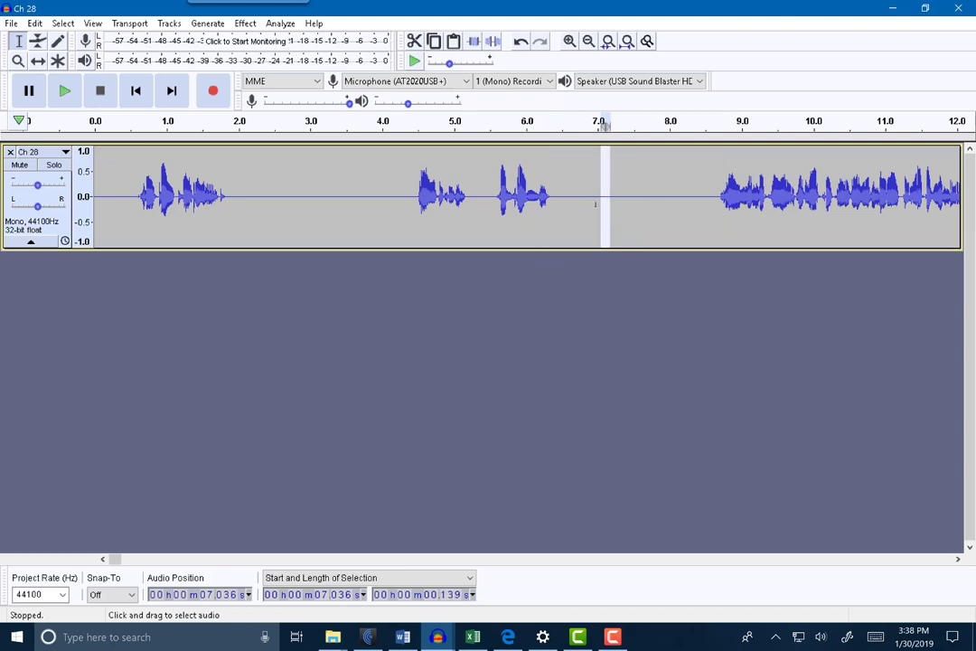
pyautogui.press('space')
pyautogui.press('Right')
pyautogui.press('space')
pyautogui.hotkey('ctrl', 'v')
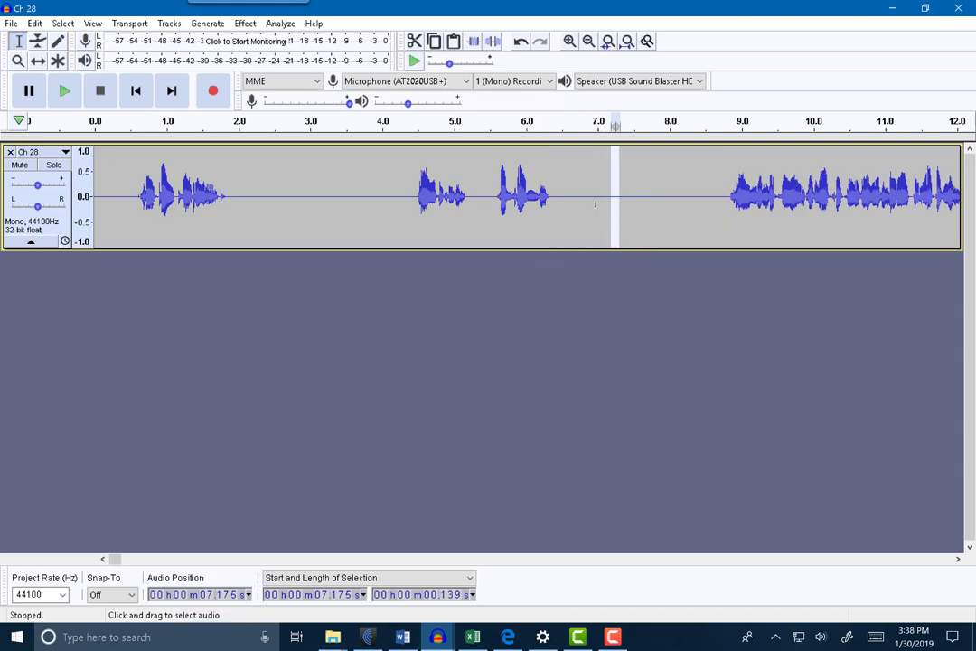
# Step: Measure the lengthened pause between the section header and the narration, and return to the start of Ch 28
pyautogui.moveTo(551, 188); pyautogui.dragTo(729, 191)
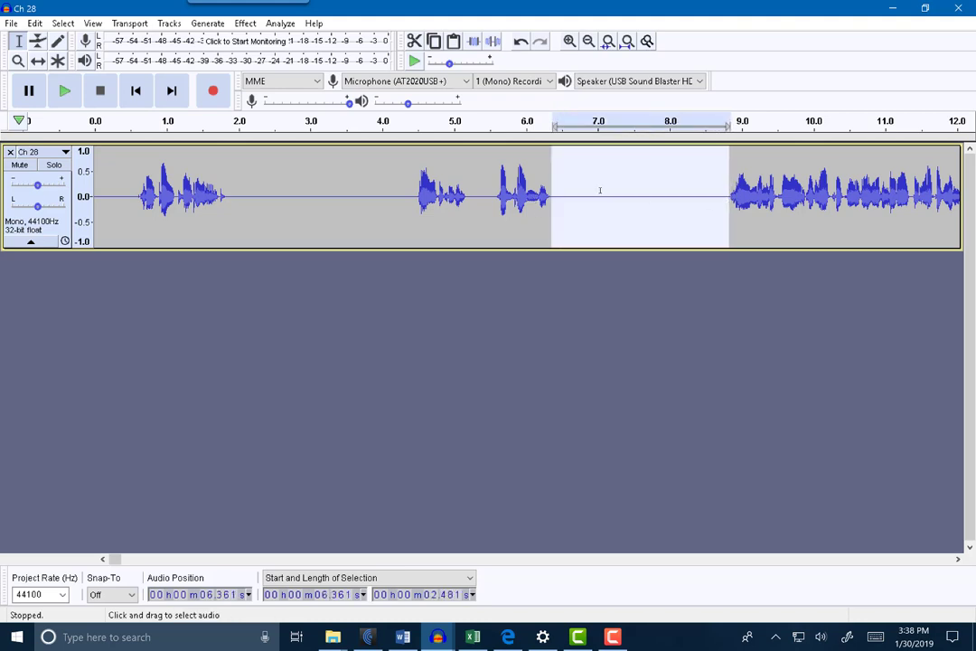
pyautogui.click(136, 96)
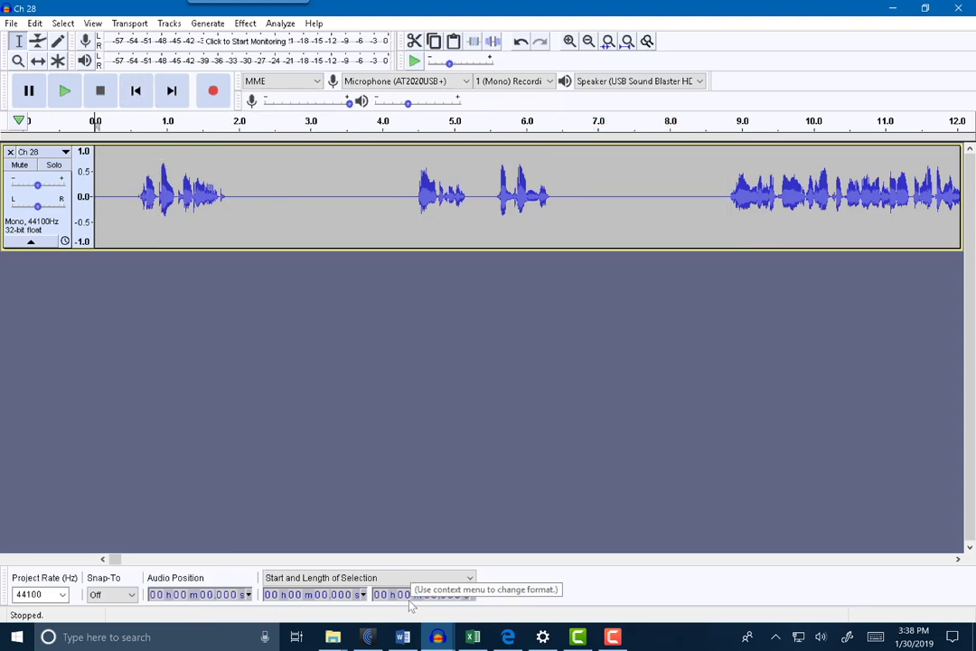
# Step: Check the Chapter Twenty-Eight opening in the Word manuscript, and play the beginning of the Ch 28 audio in Audacity
pyautogui.click(410, 641)
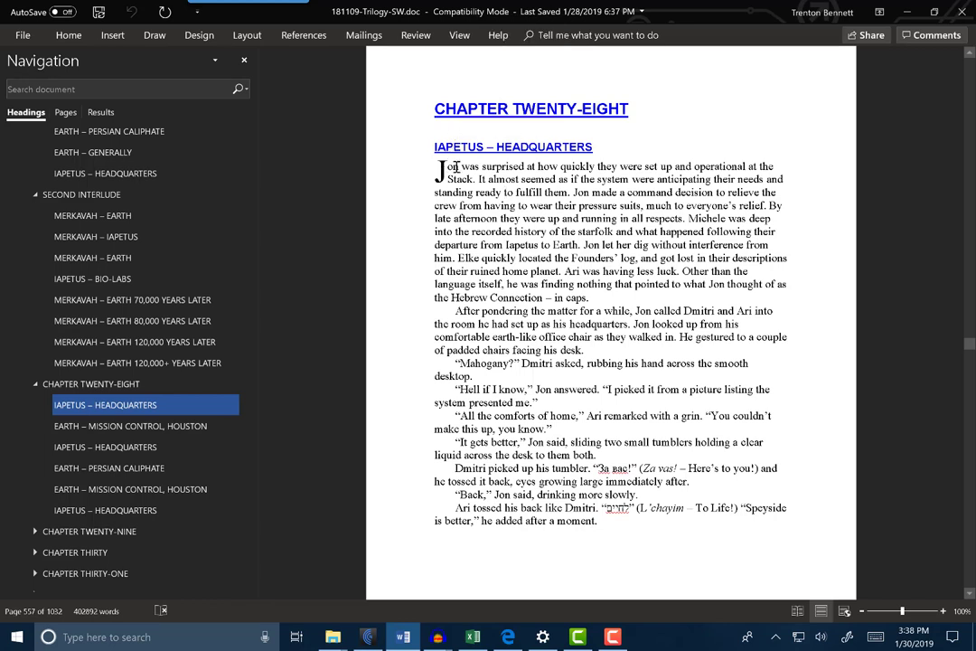
pyautogui.click(440, 642)
pyautogui.click(456, 478)
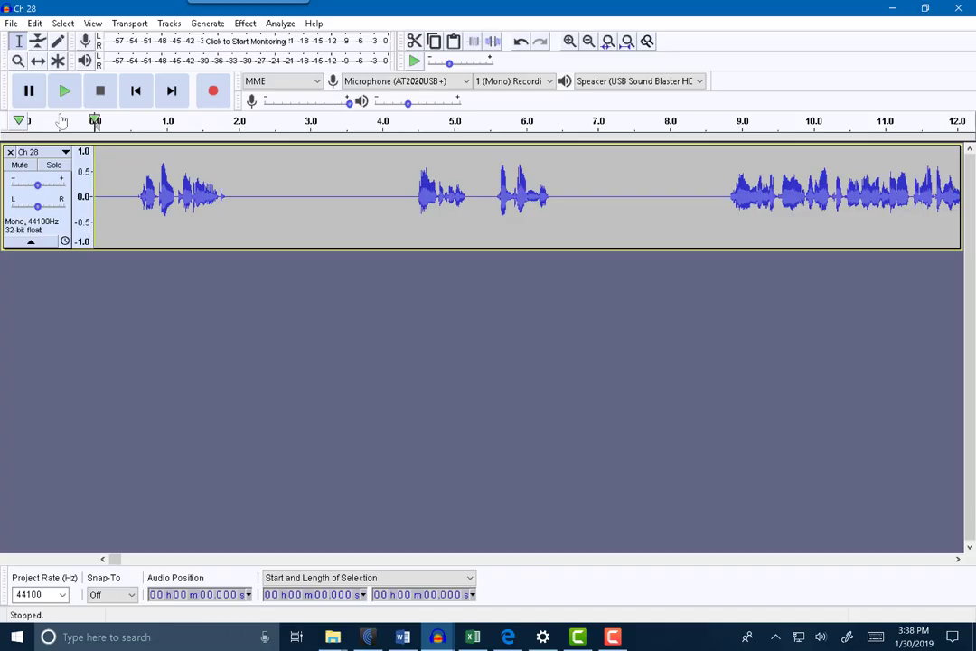
pyautogui.click(66, 101)
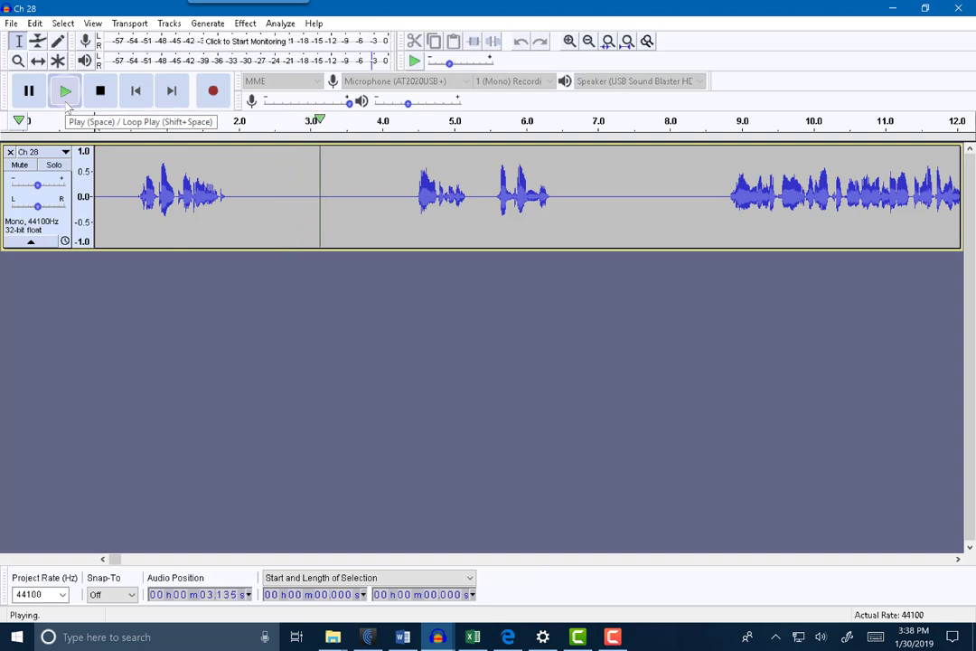
pyautogui.click(113, 93)
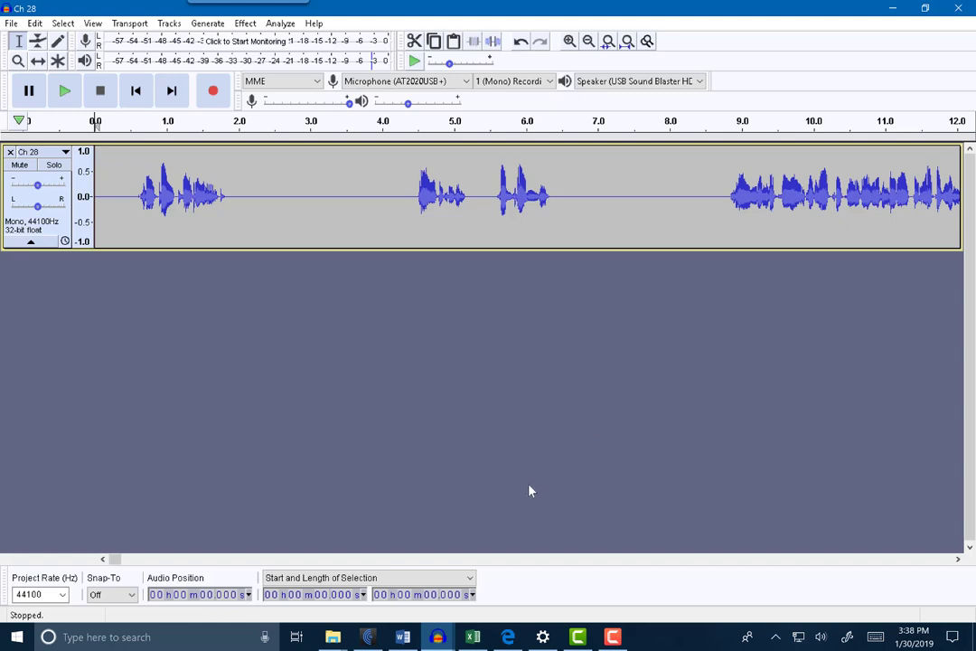
# Step: In the Excel chapter markers sheet, enter the audio time 00:04 for Chapter Twenty-eight's first Iapetus – Headquarters section
pyautogui.click(465, 643)
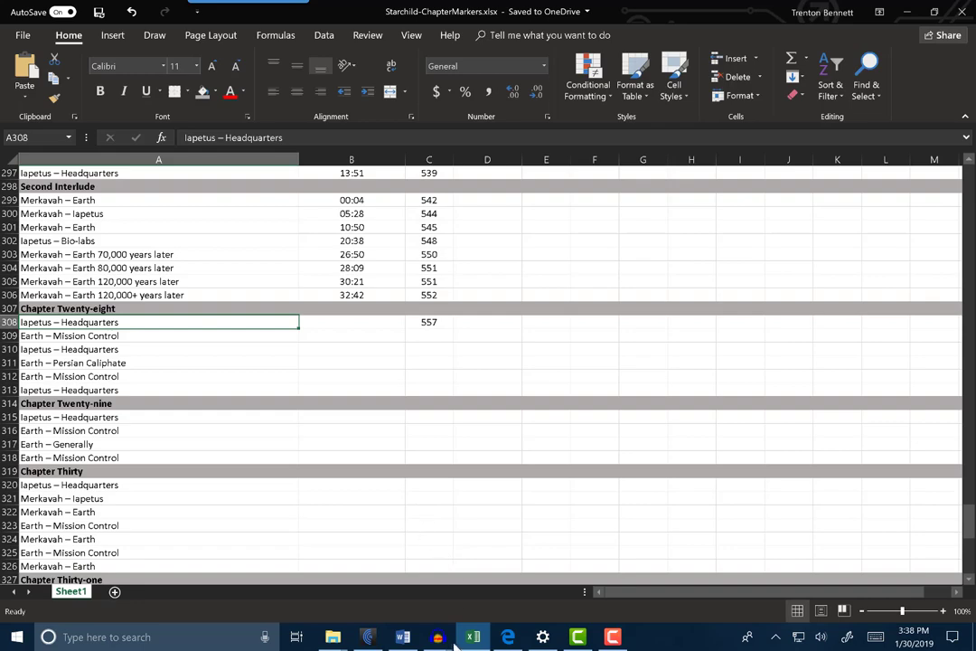
pyautogui.moveTo(437, 637)
pyautogui.click(558, 574)
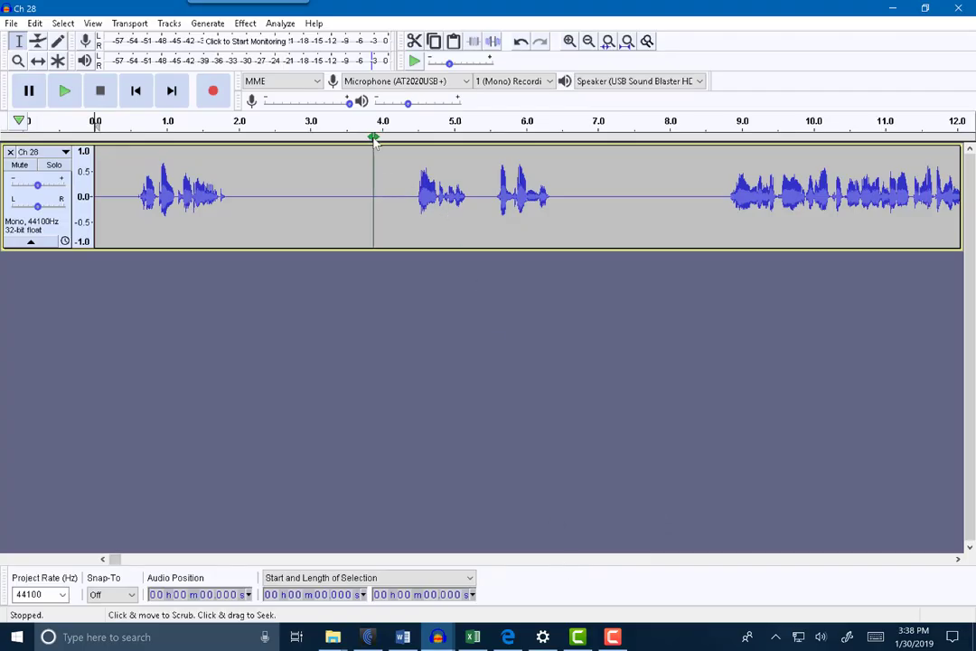
pyautogui.click(472, 637)
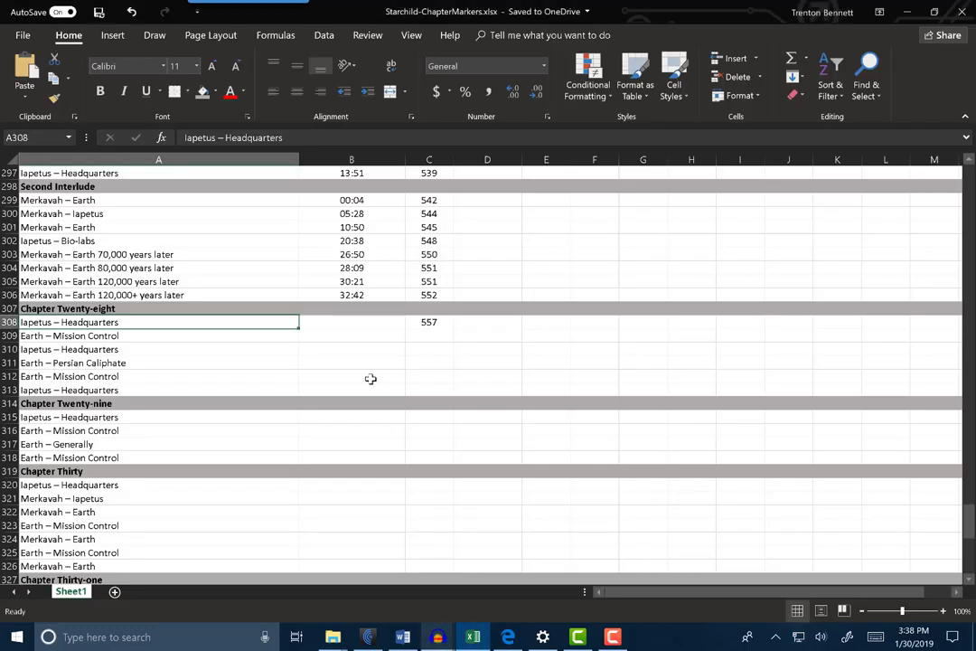
pyautogui.click(347, 322)
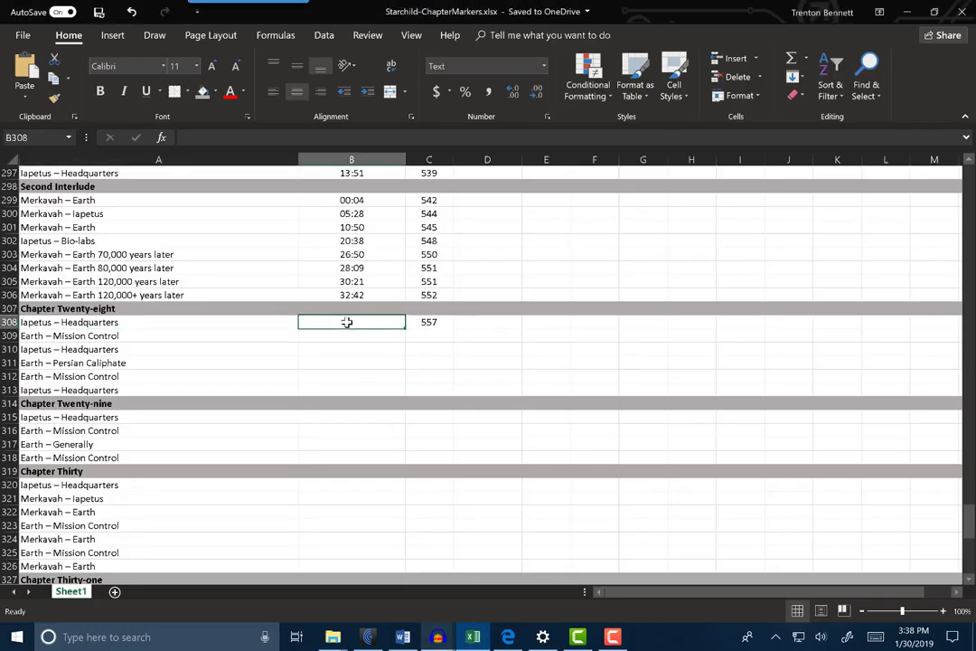
pyautogui.write('00:04')
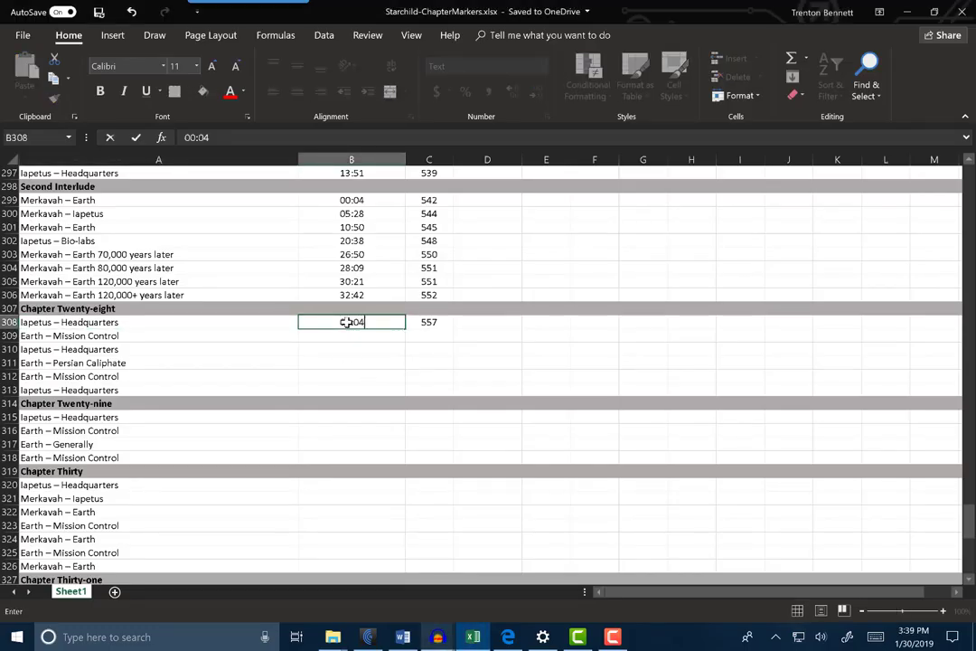
pyautogui.press('Return')
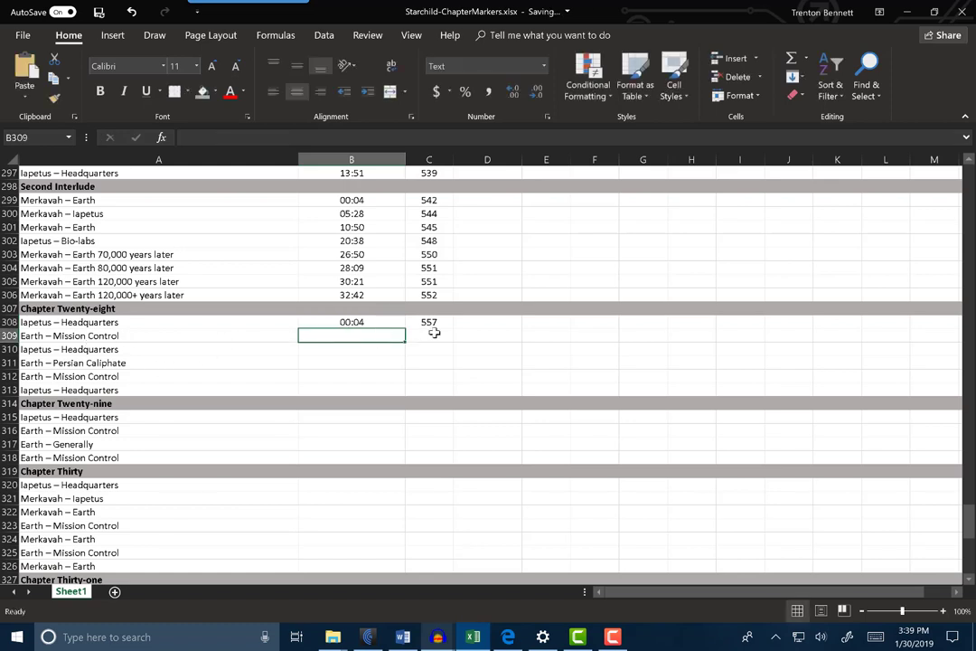
# Step: Look up the first Earth – Mission Control, Houston heading of Chapter Twenty-Eight in Word and enter its page number 559 in the Excel sheet
pyautogui.click(403, 637)
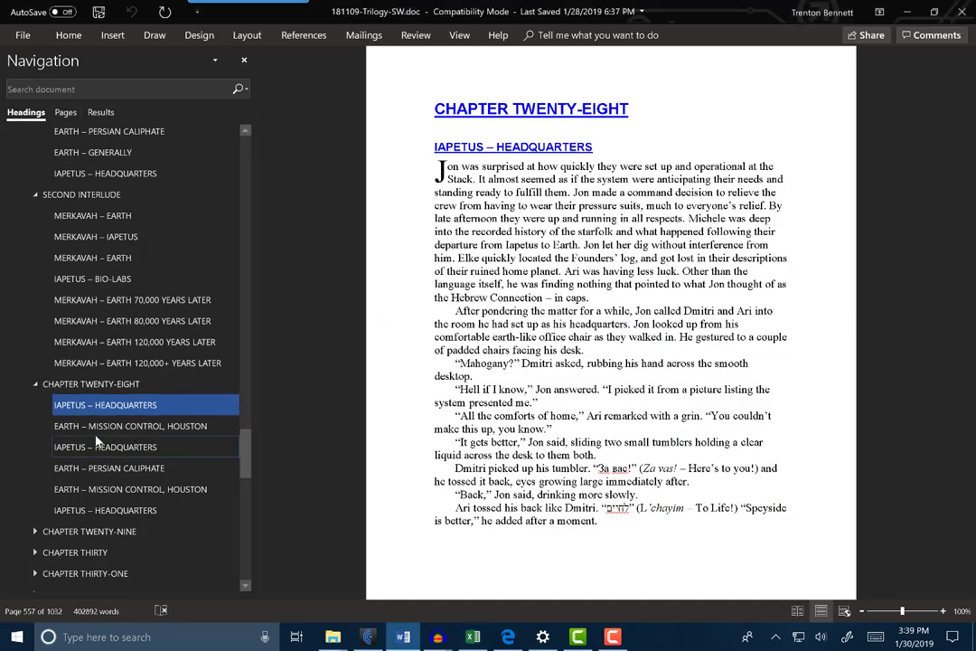
pyautogui.click(126, 426)
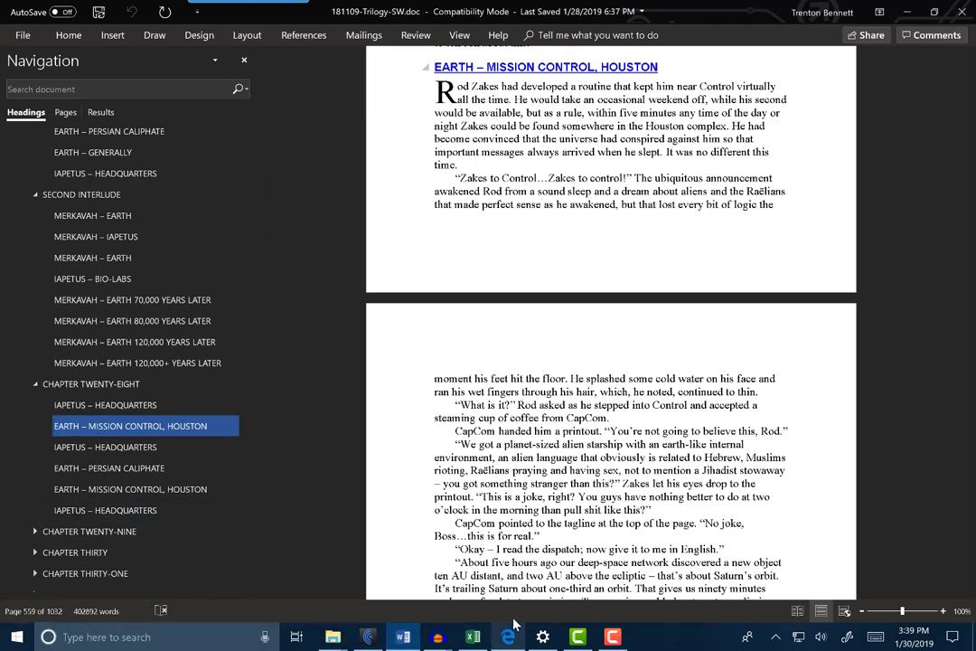
pyautogui.hotkey('alt', 'Tab')
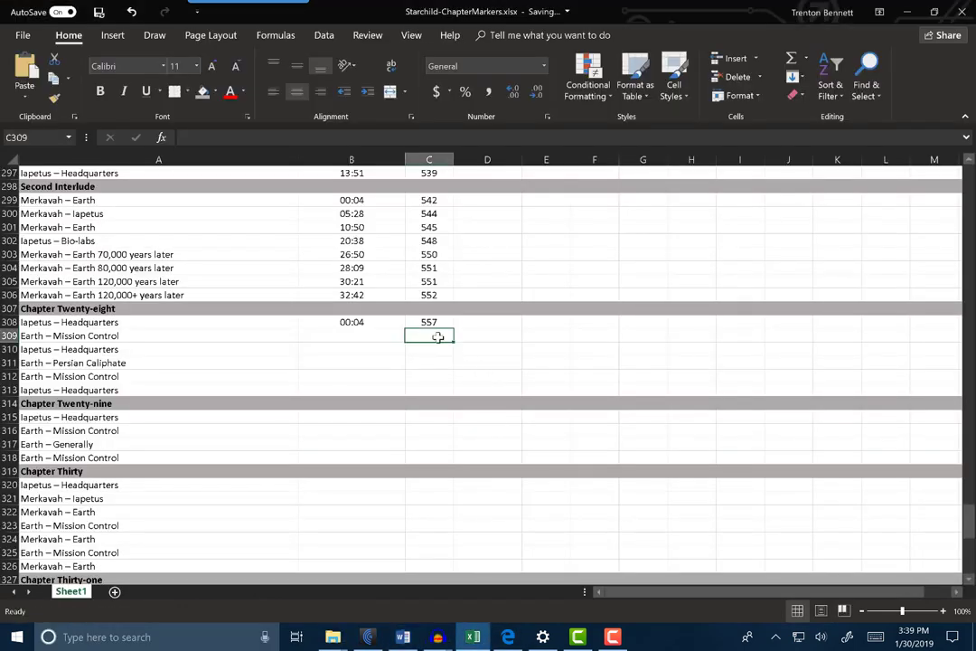
pyautogui.write('559')
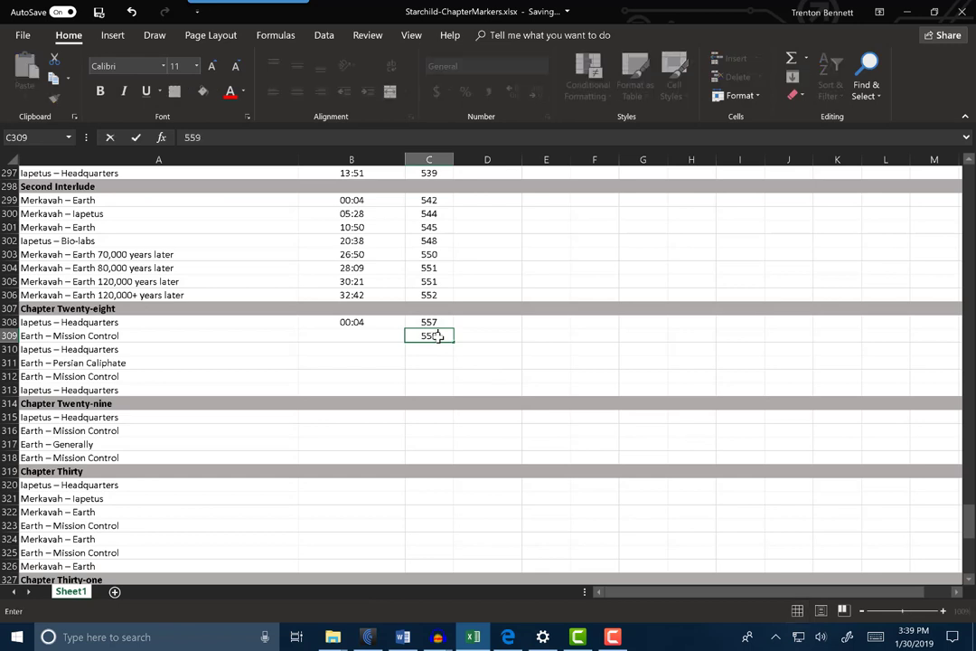
pyautogui.press('Return')
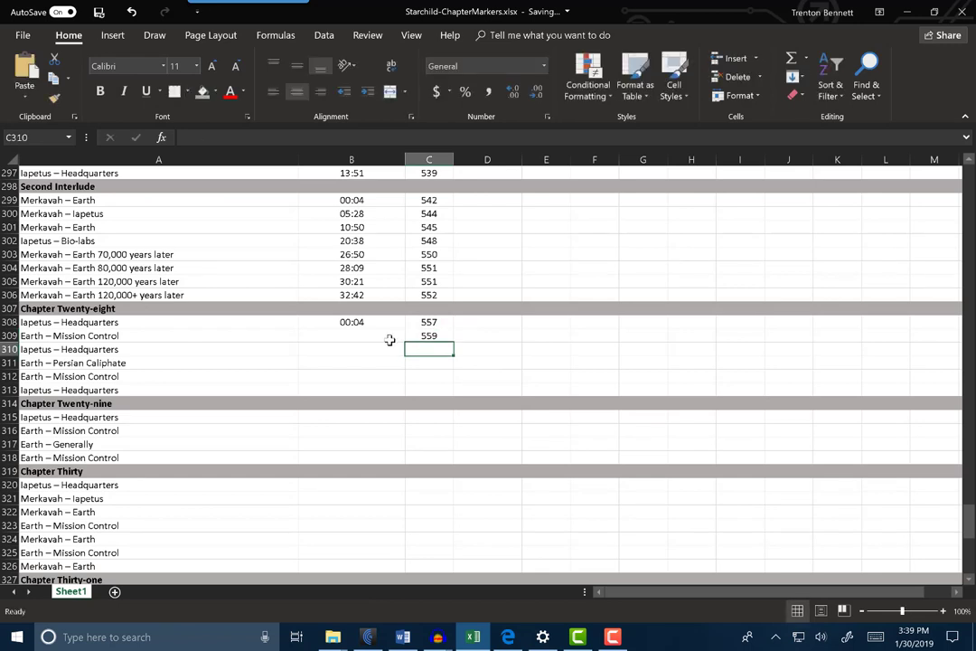
pyautogui.click(343, 335)
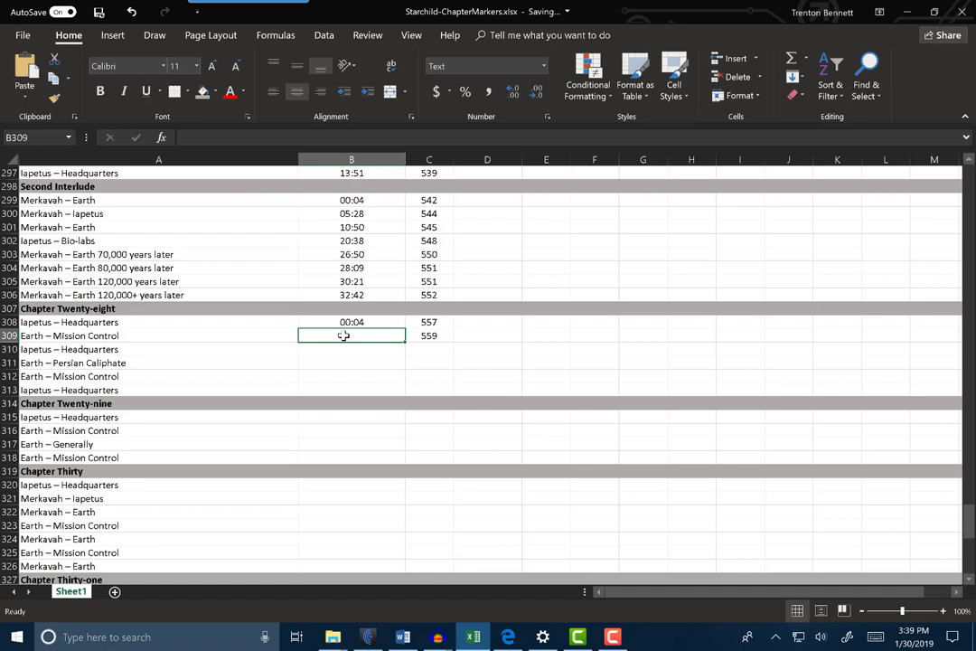
pyautogui.click(120, 336)
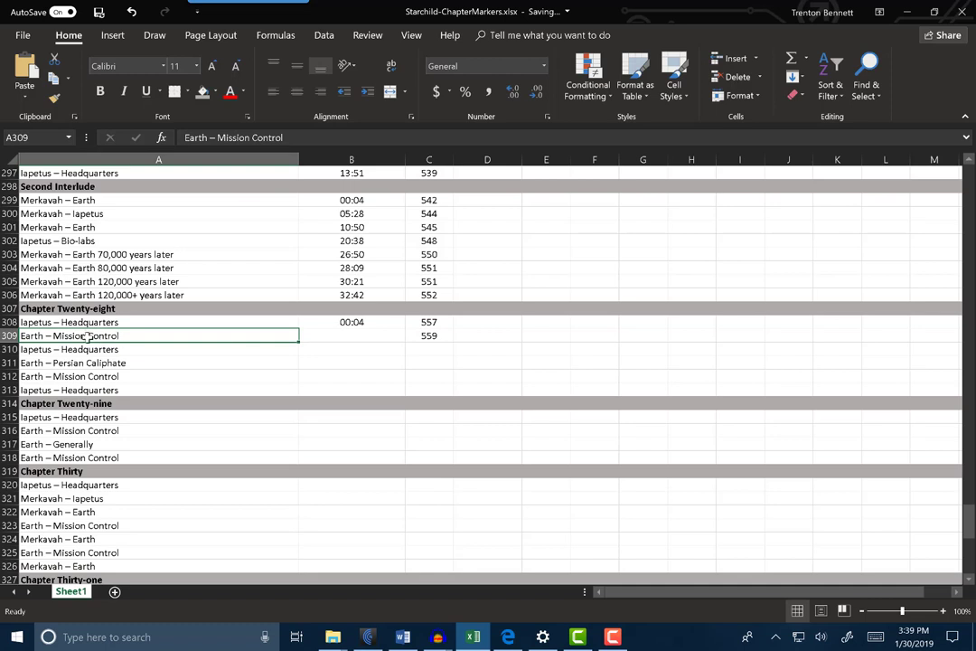
# Step: Review the Earth – Mission Control, Houston heading in the manuscript and play the start of the StarchildHeaders.output recording in Audacity
pyautogui.click(403, 637)
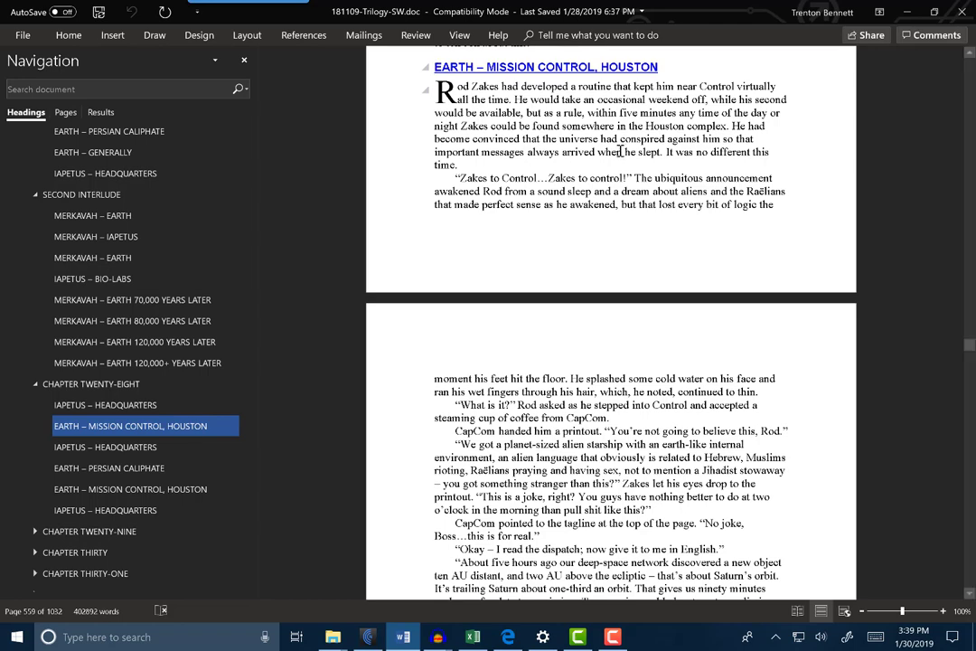
pyautogui.scroll(2, 620, 151)
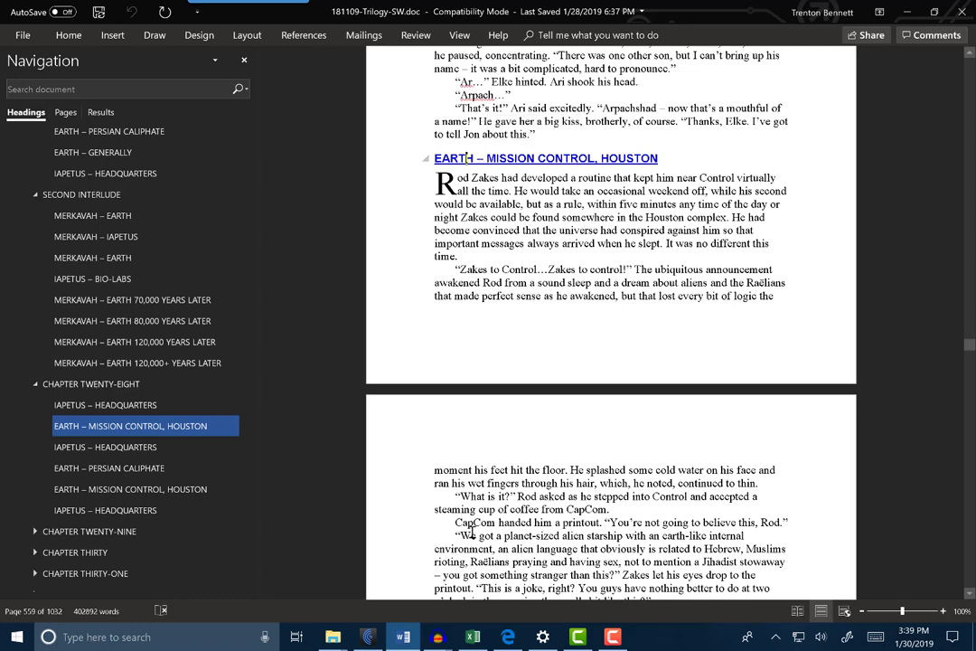
pyautogui.click(437, 638)
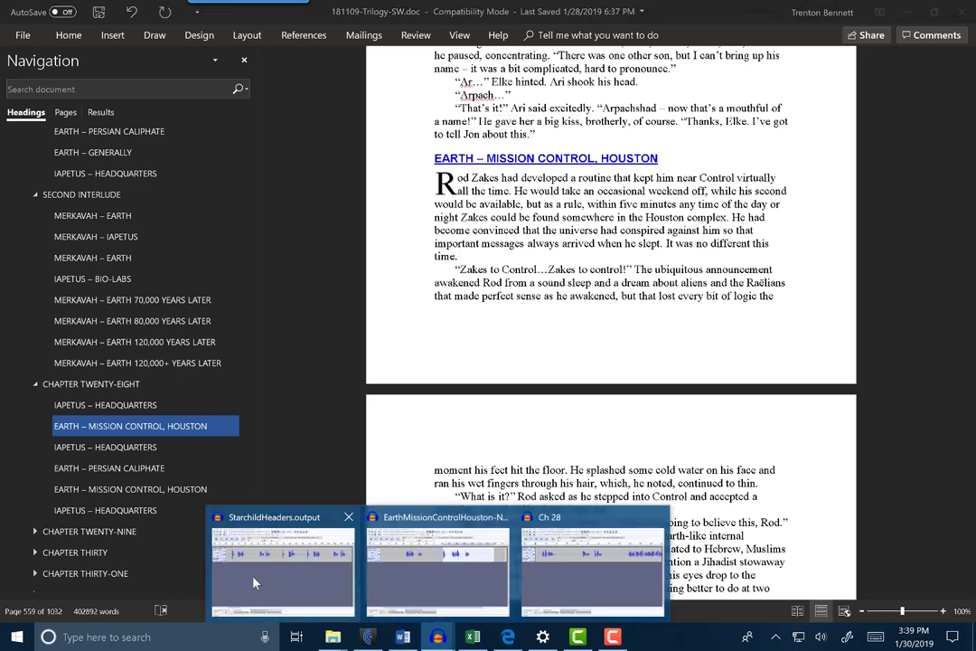
pyautogui.click(255, 578)
pyautogui.click(63, 91)
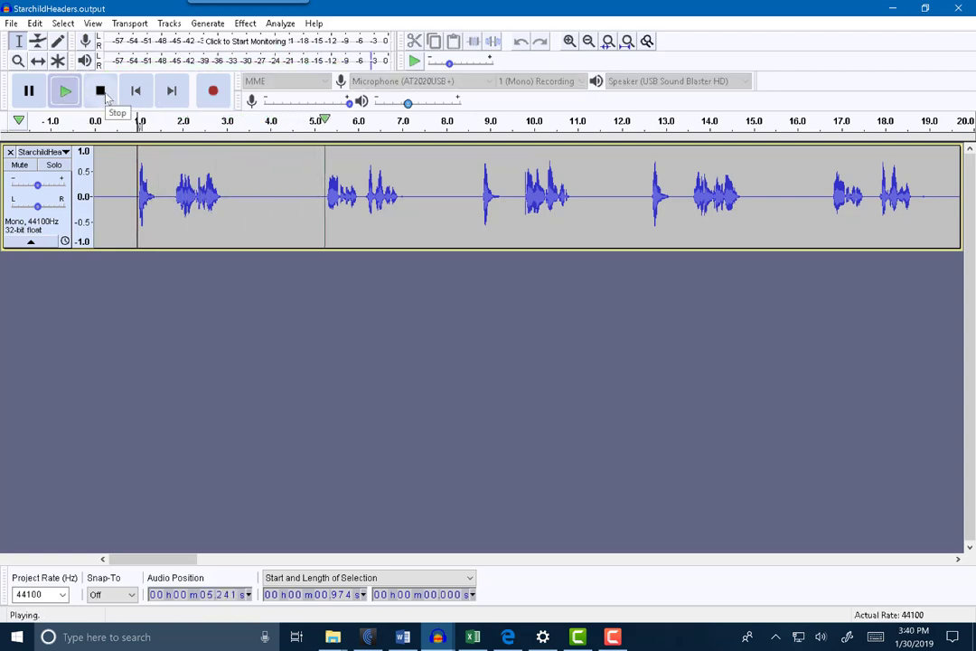
pyautogui.click(100, 92)
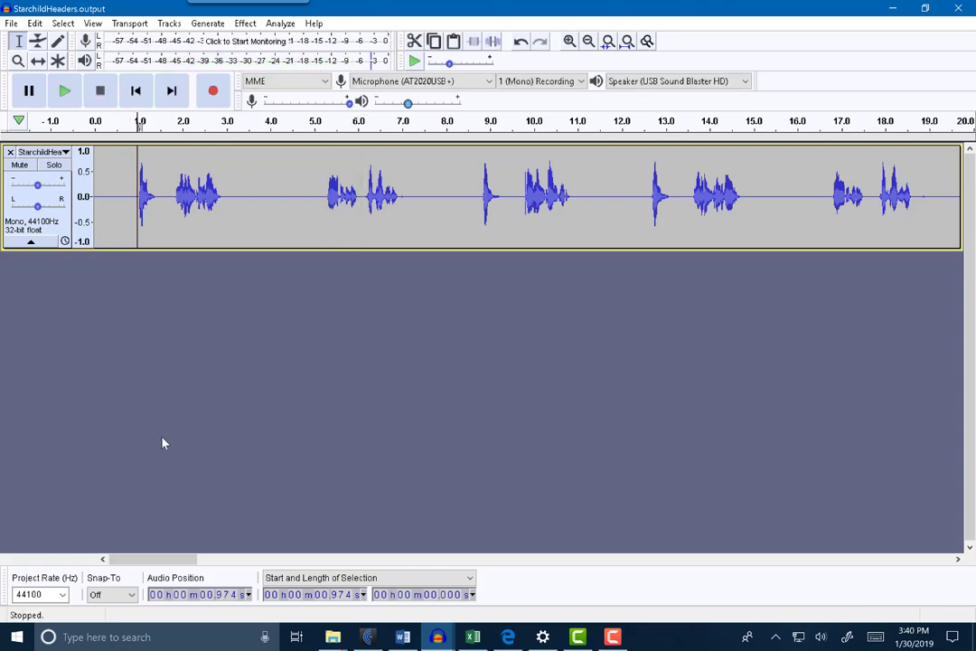
# Step: Play the selected header take in EarthMissionControlHouston-NR.output, copy it, and return to the Ch 28 audio
pyautogui.moveTo(439, 638)
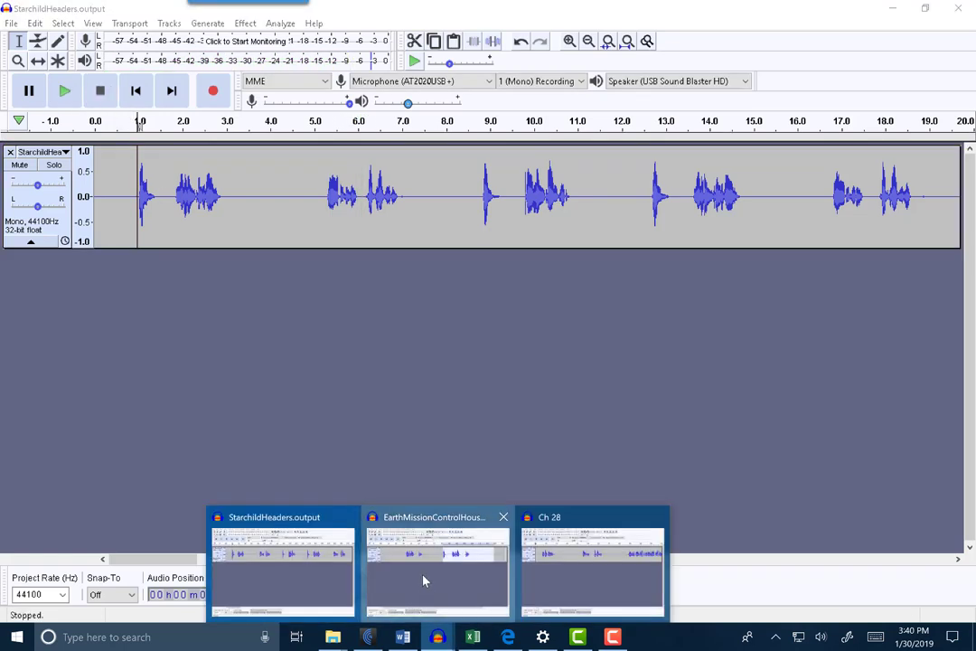
pyautogui.click(424, 581)
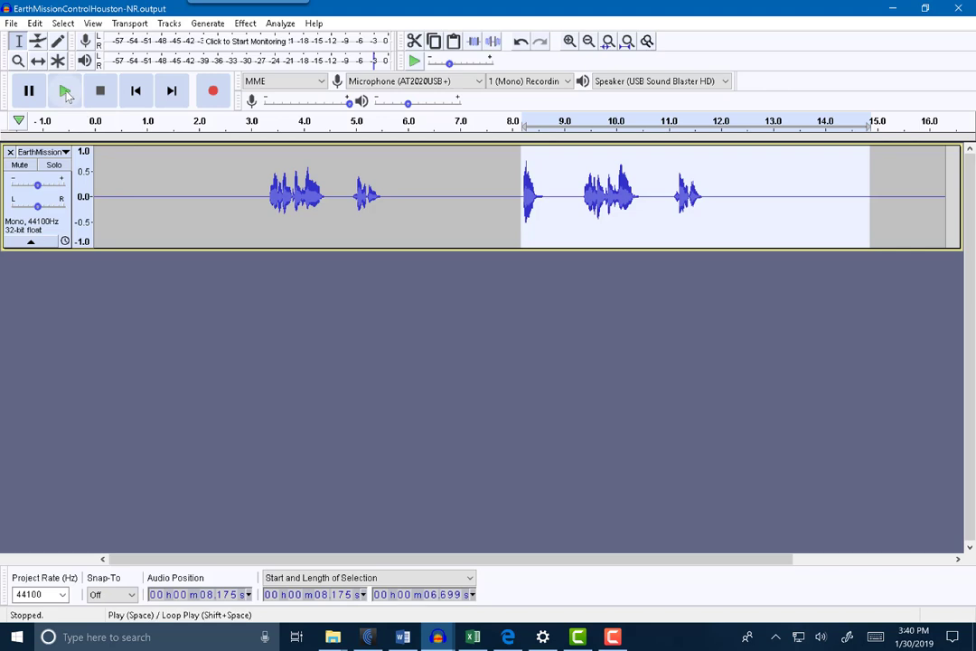
pyautogui.click(64, 91)
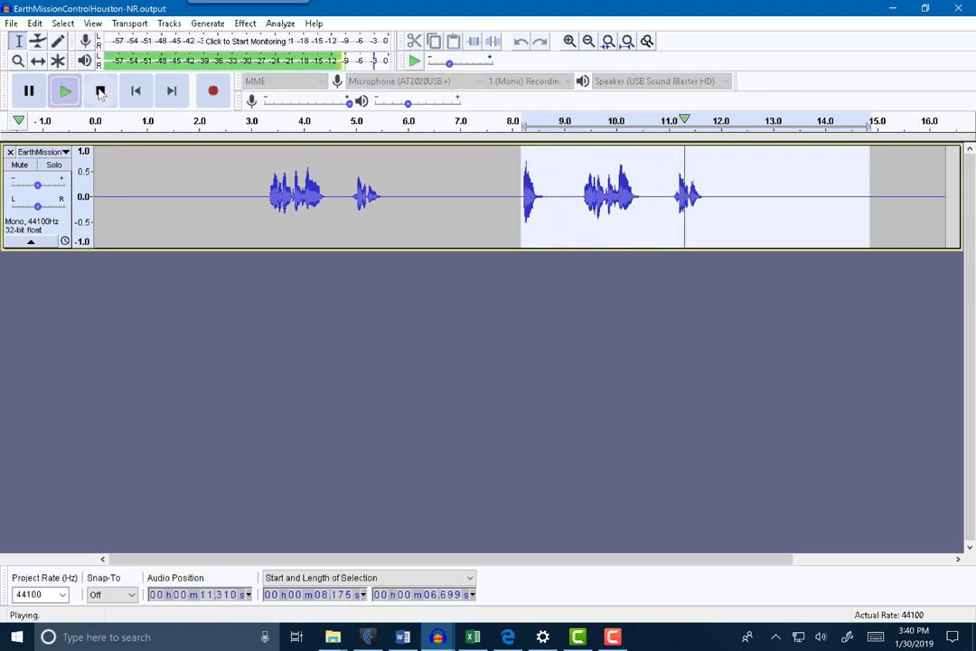
pyautogui.click(100, 92)
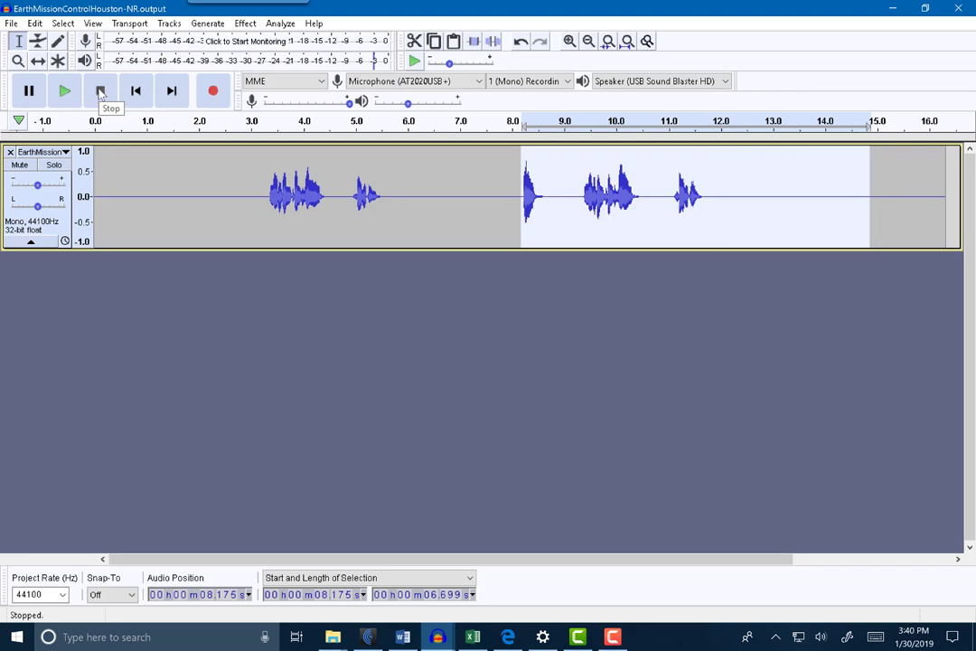
pyautogui.click(34, 23)
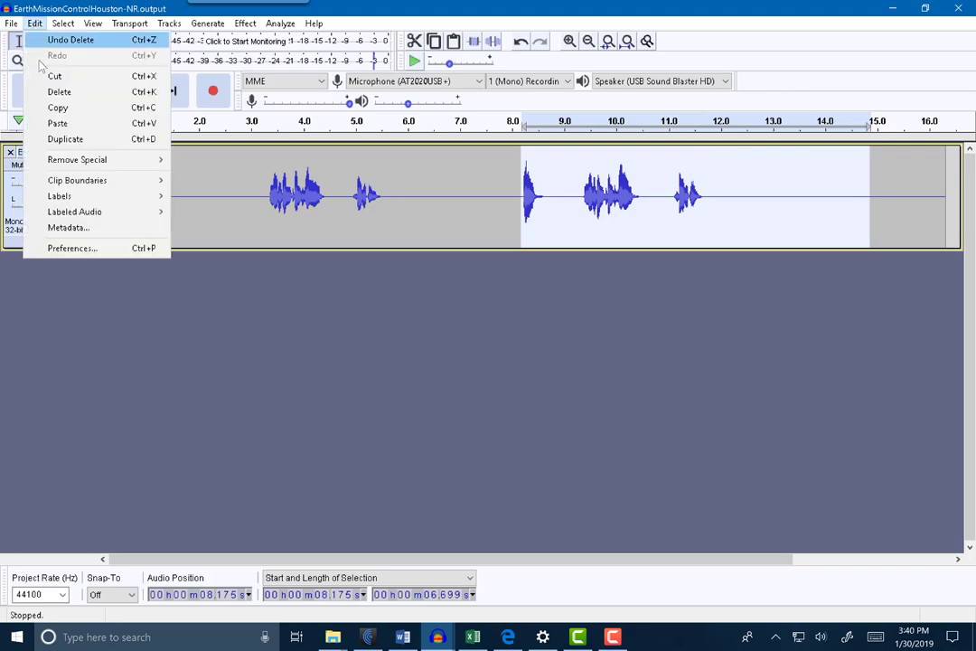
pyautogui.click(54, 108)
pyautogui.moveTo(438, 638)
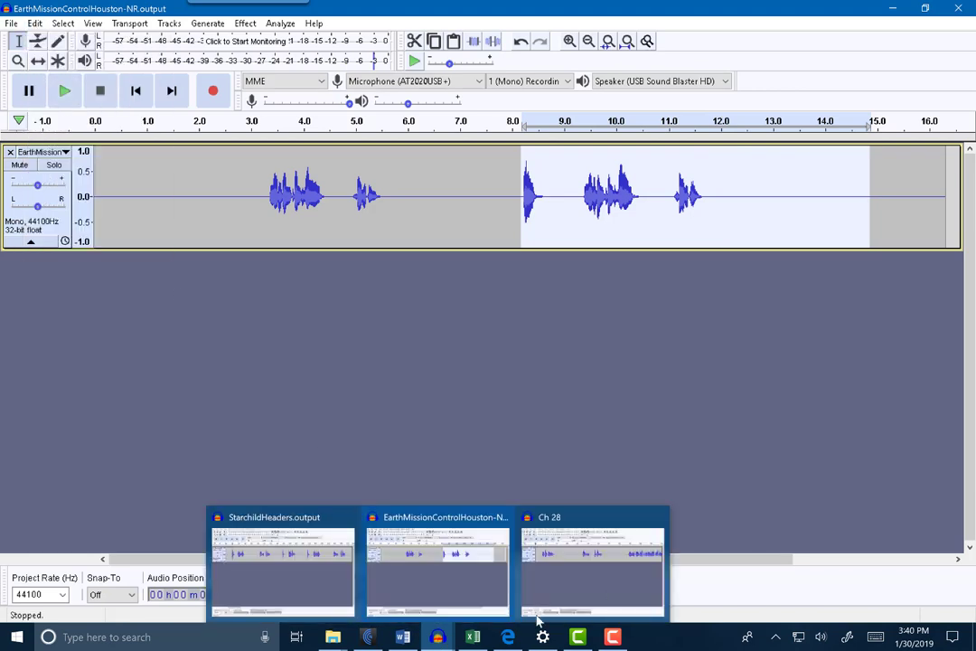
pyautogui.click(617, 579)
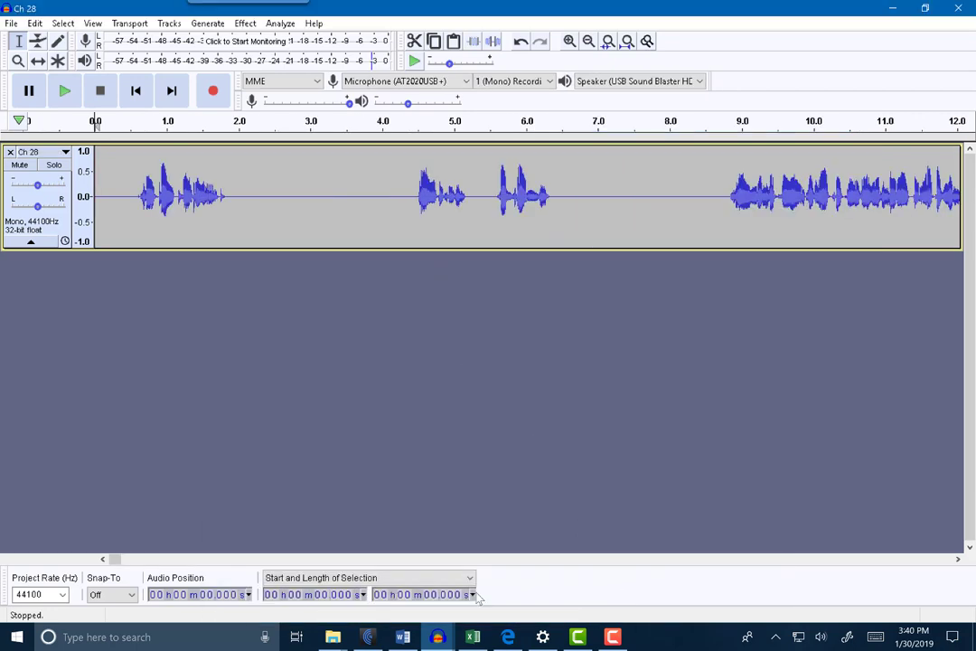
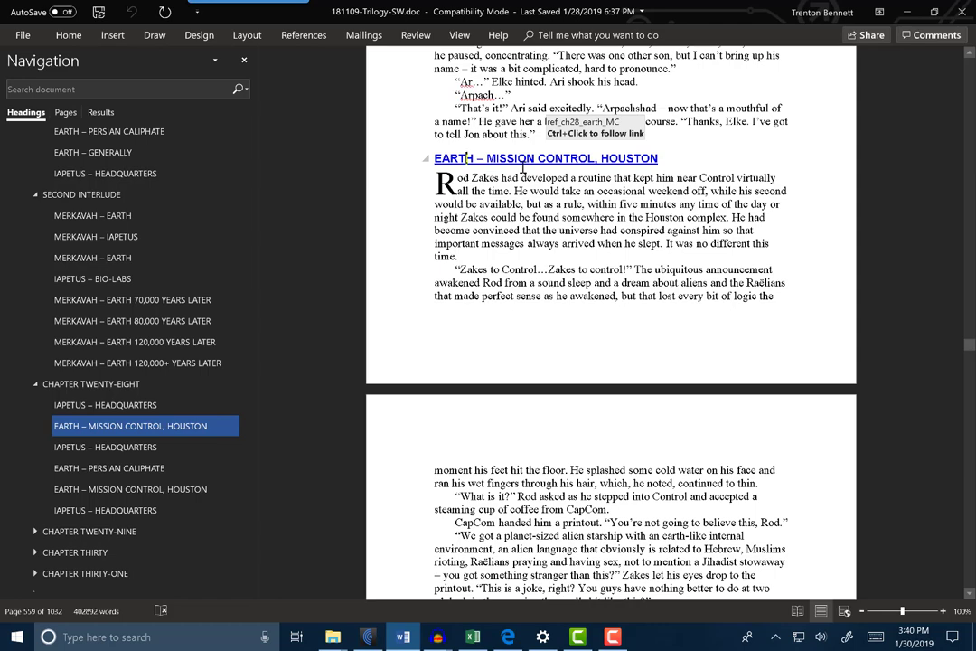
# Step: Examine the text just before and after the Earth – Mission Control, Houston heading in the Word manuscript
pyautogui.moveTo(453, 94); pyautogui.dragTo(559, 135)
pyautogui.click(530, 216)
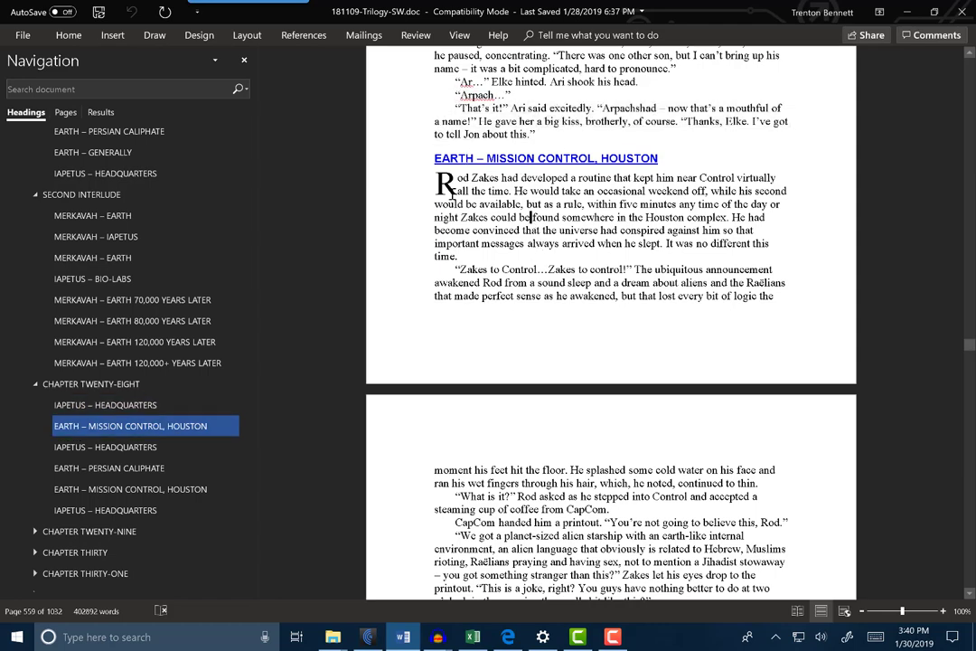
pyautogui.moveTo(435, 178); pyautogui.dragTo(553, 243)
pyautogui.click(432, 174)
pyautogui.click(566, 139)
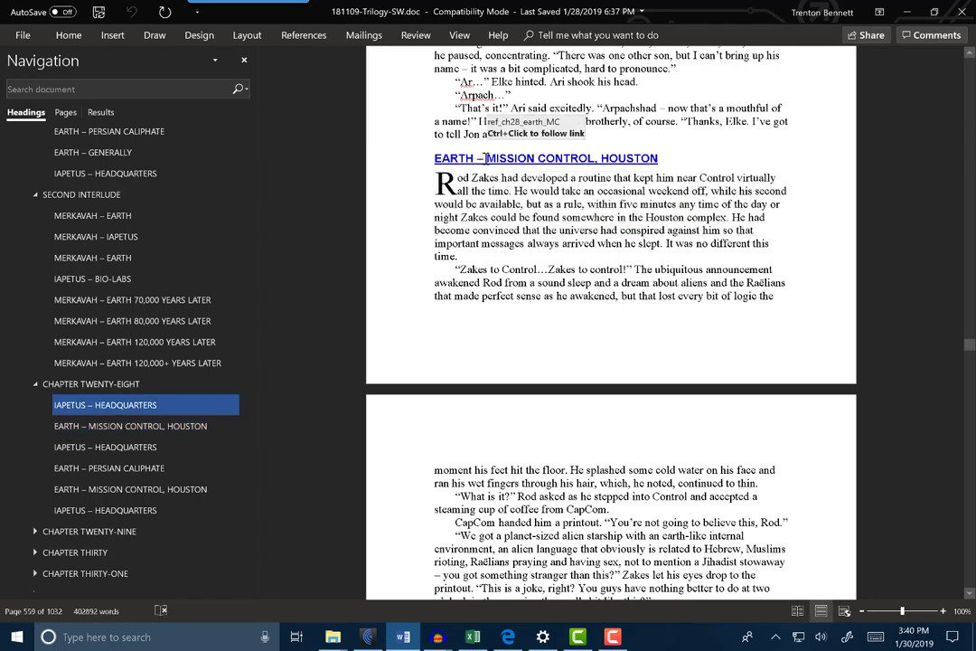
# Step: Move through the Ch 28 audio in Audacity to the pause at about 3:06 and play from there
pyautogui.click(438, 636)
pyautogui.click(573, 579)
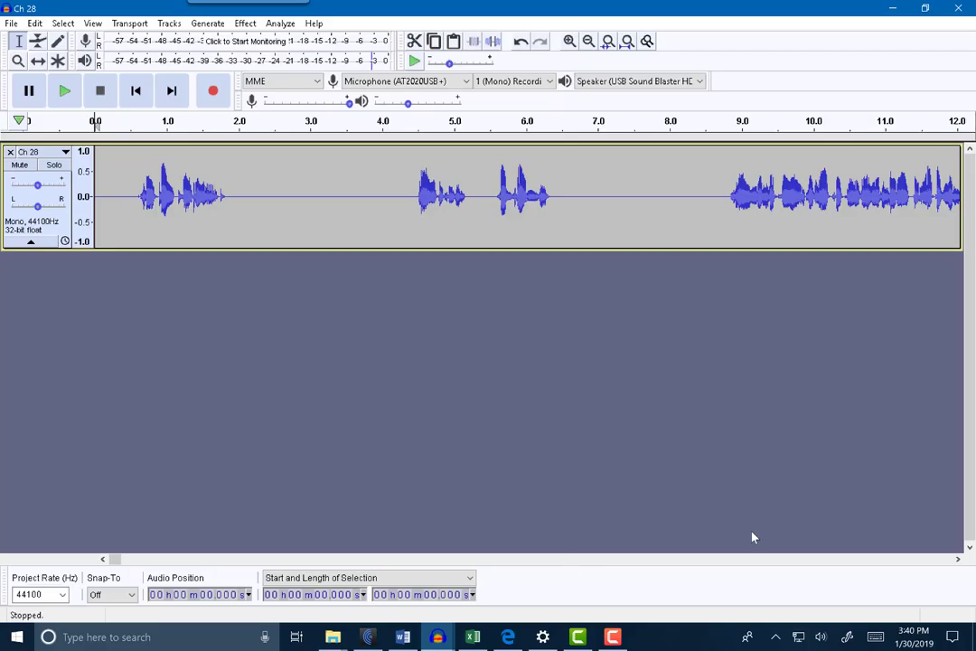
pyautogui.hscroll(15, 602, 561)
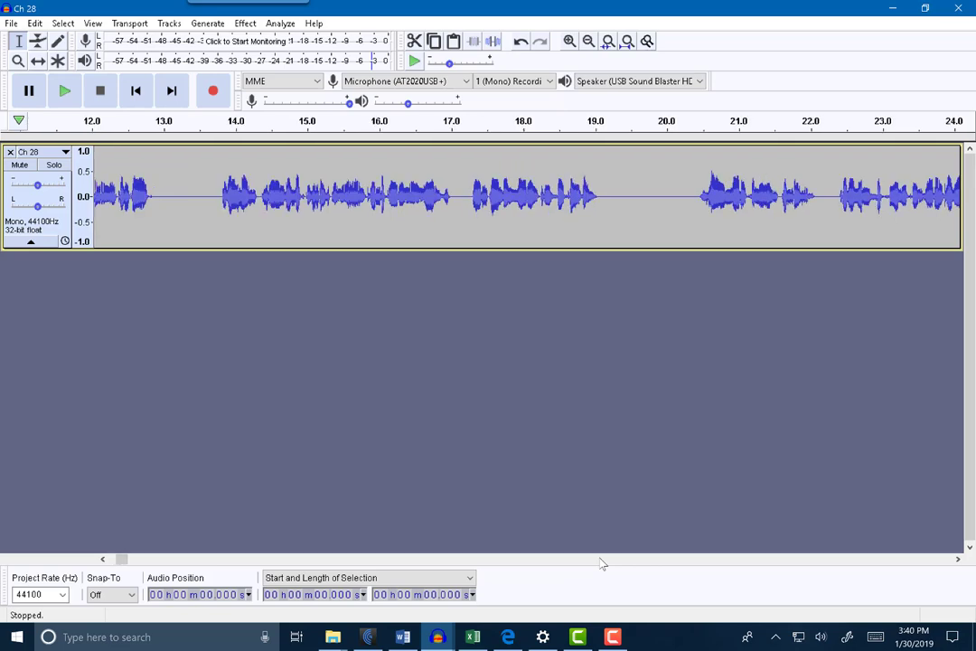
pyautogui.hscroll(10, 602, 561)
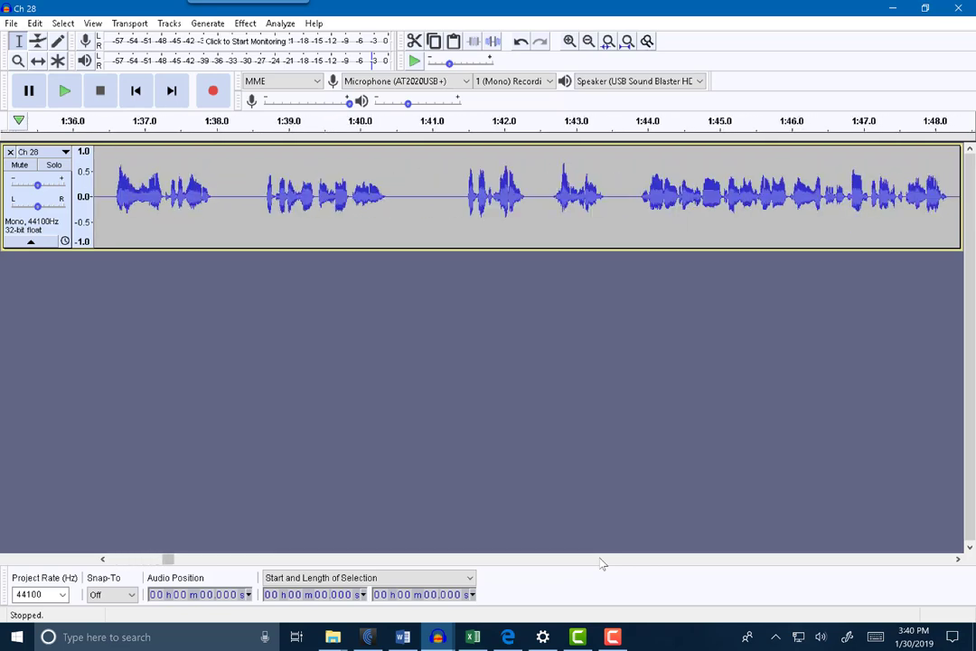
pyautogui.hscroll(3, 602, 564)
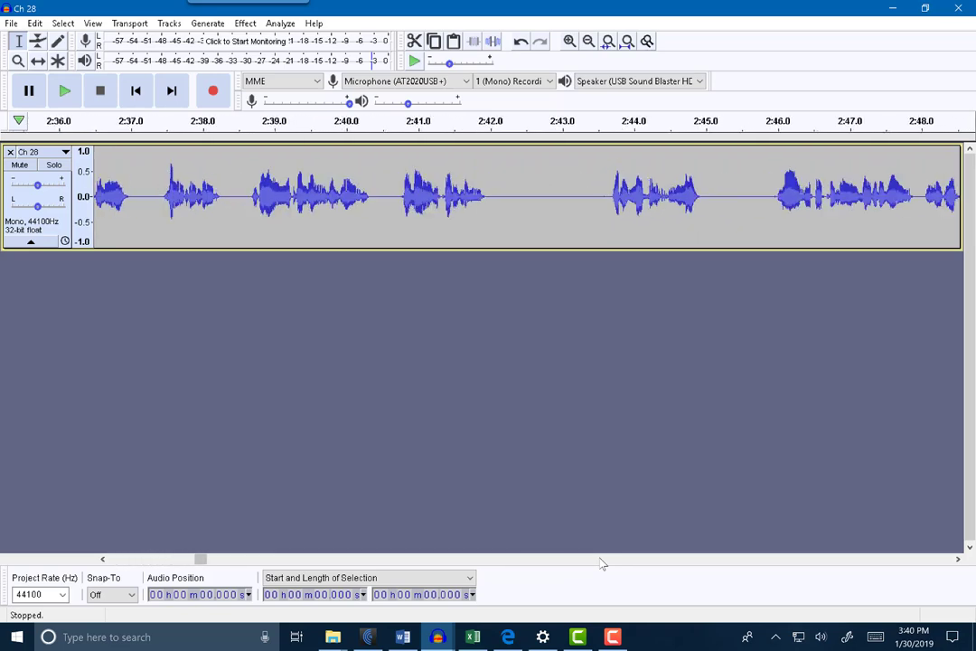
pyautogui.hscroll(3, 602, 563)
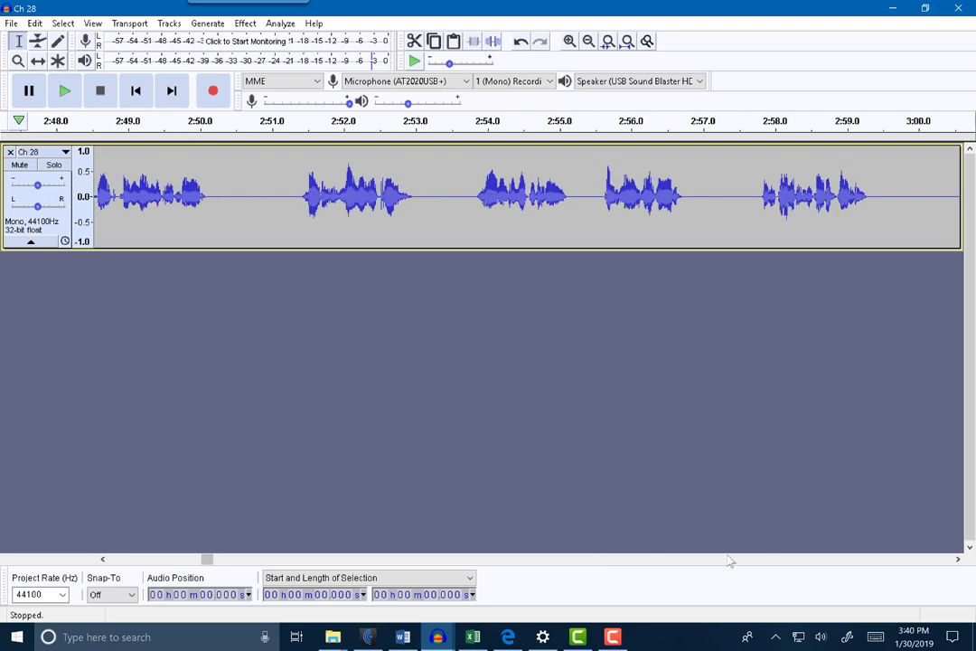
pyautogui.click(960, 561)
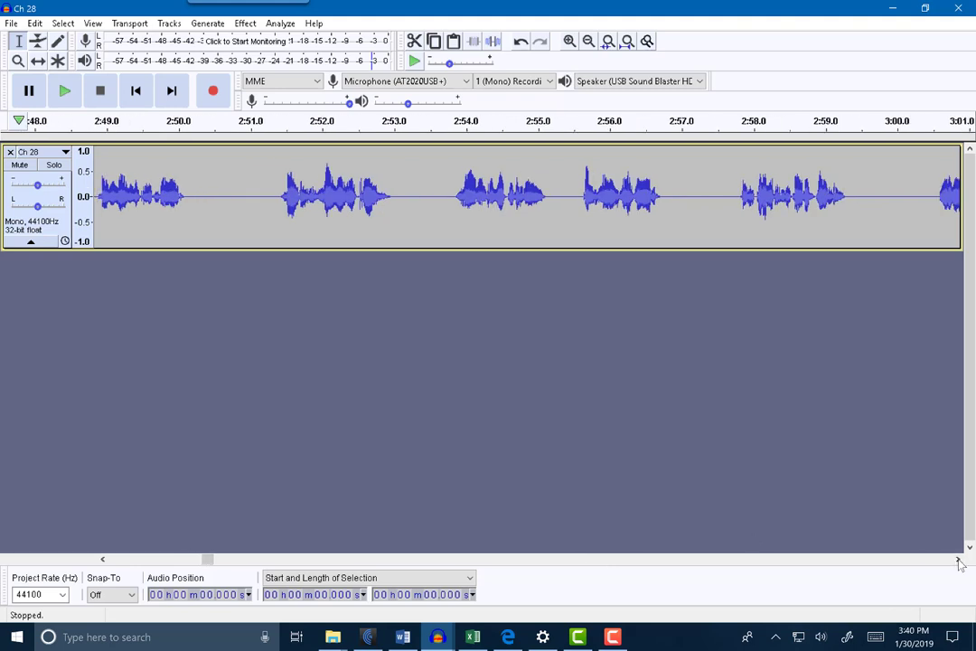
pyautogui.moveTo(960, 562); pyautogui.dragTo(960, 562)
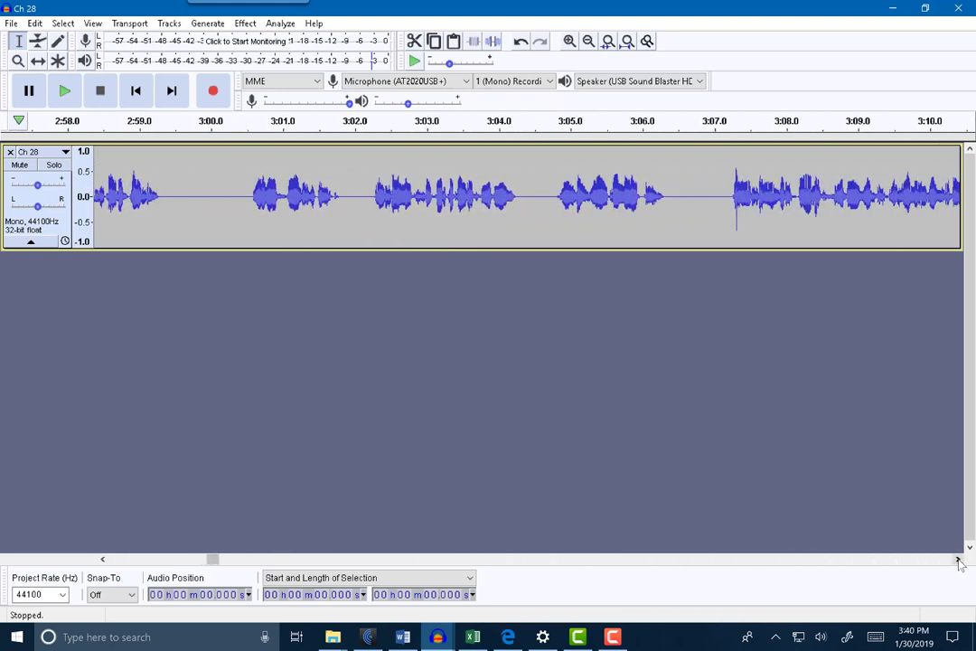
pyautogui.click(667, 194)
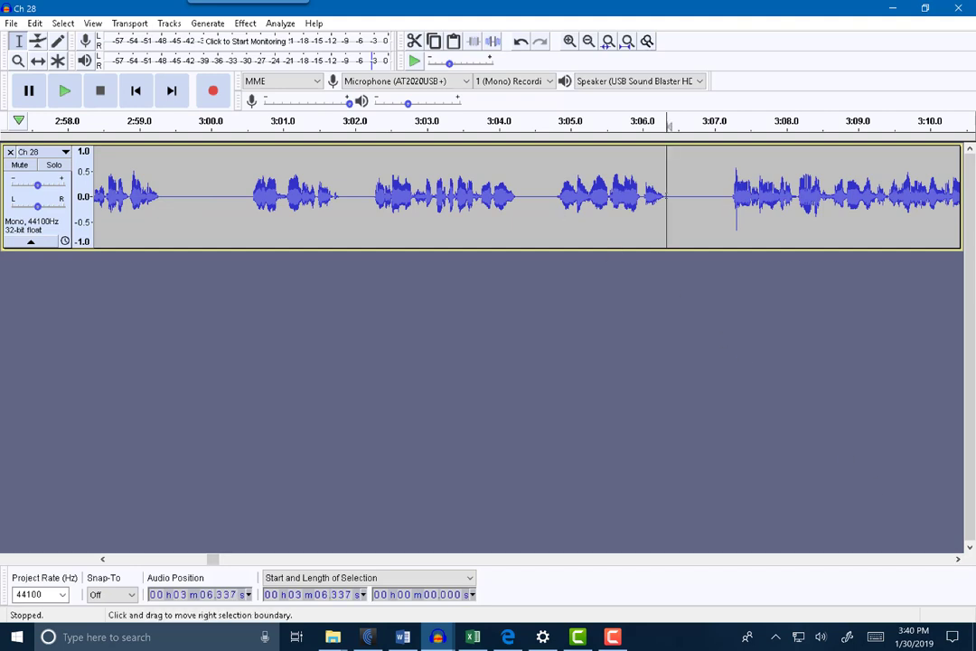
pyautogui.click(65, 91)
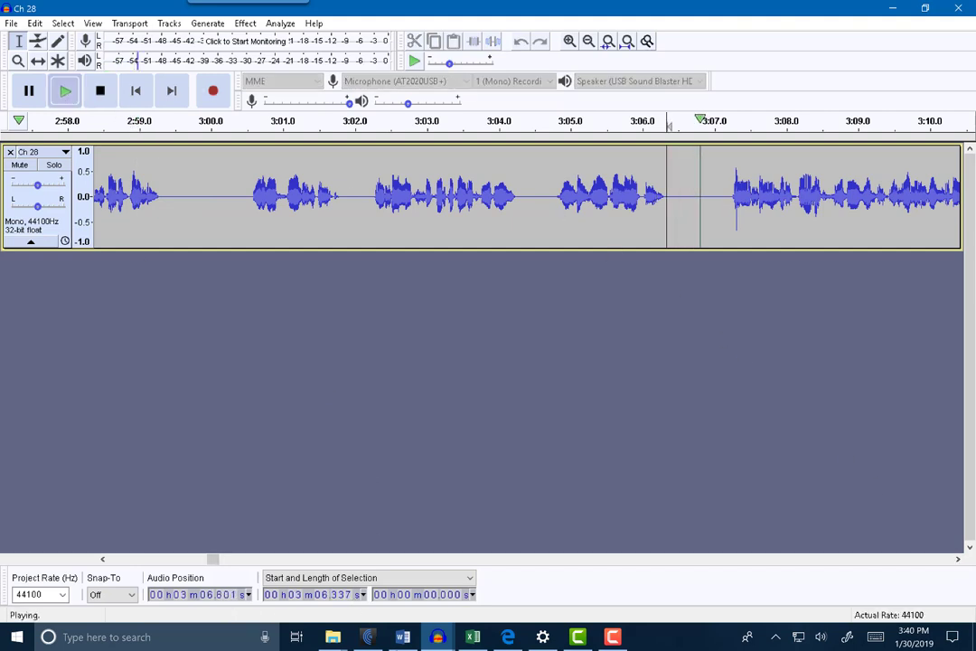
# Step: Compare the played passage with the manuscript pages before the Earth – Mission Control, Houston heading, stopping the playback along the way
pyautogui.click(403, 638)
pyautogui.scroll(5, 552, 320)
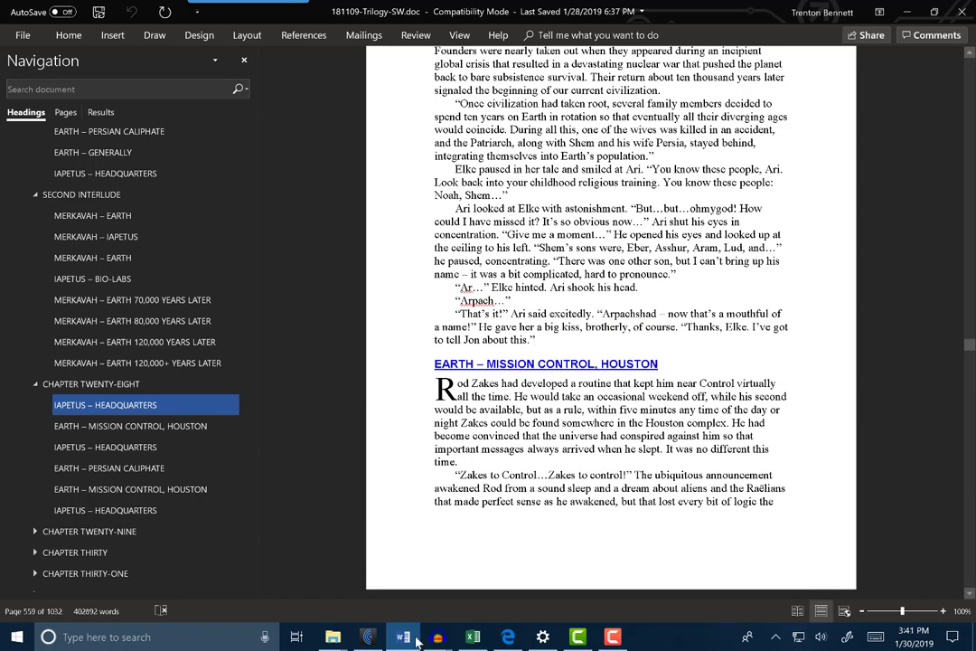
pyautogui.click(448, 495)
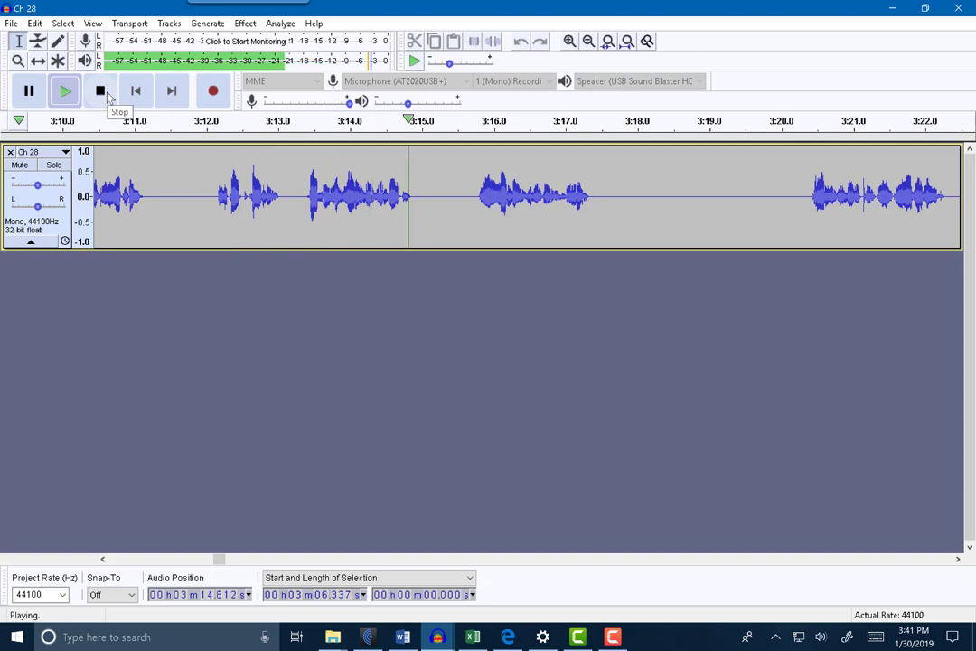
pyautogui.click(101, 92)
pyautogui.click(403, 637)
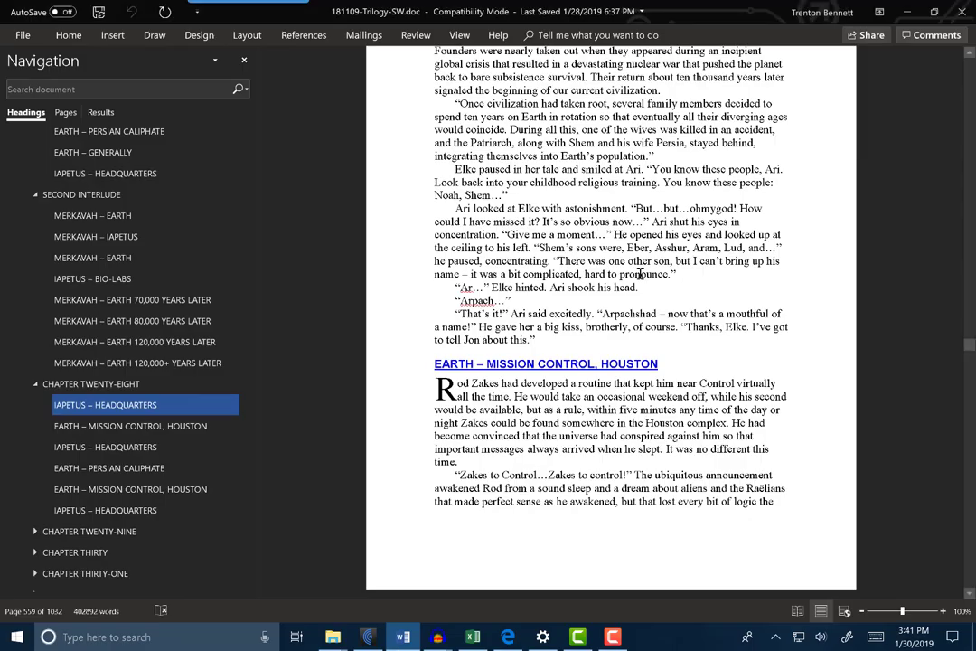
pyautogui.scroll(4, 640, 273)
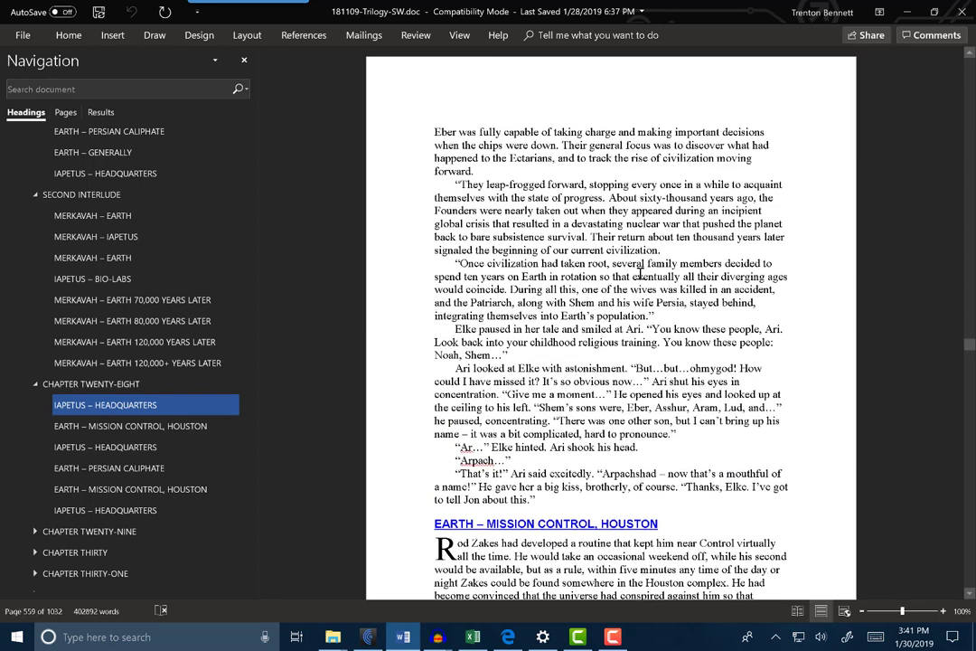
pyautogui.scroll(8, 640, 273)
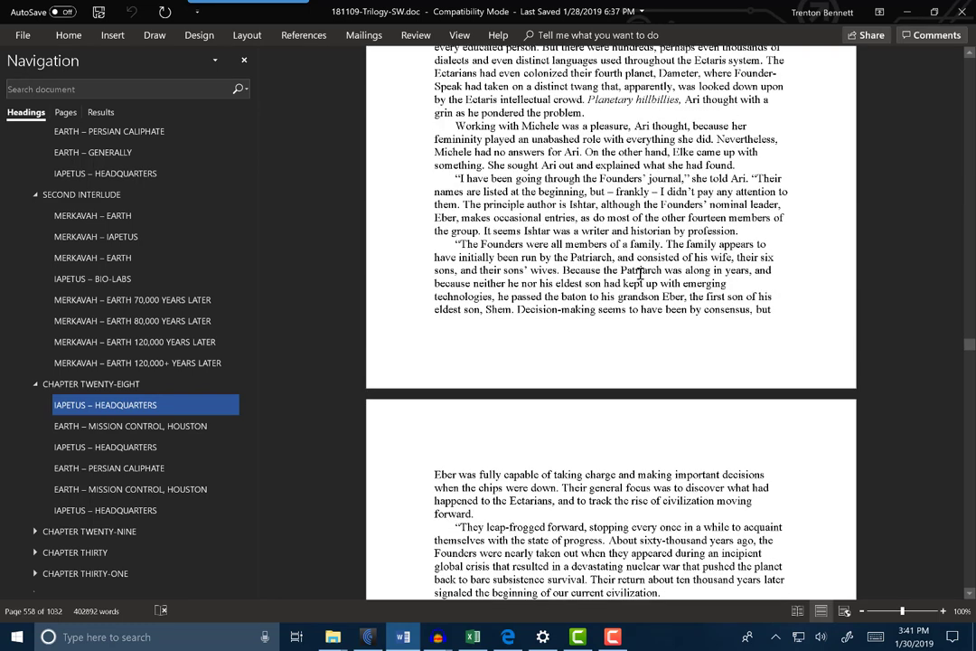
pyautogui.scroll(3, 640, 273)
pyautogui.scroll(2, 640, 273)
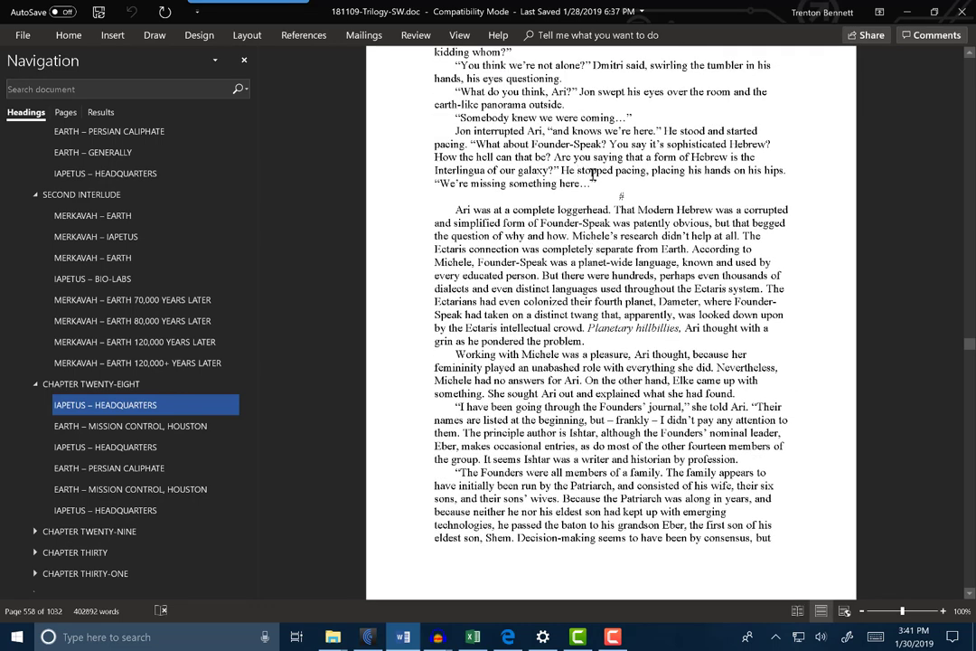
pyautogui.scroll(-12, 545, 221)
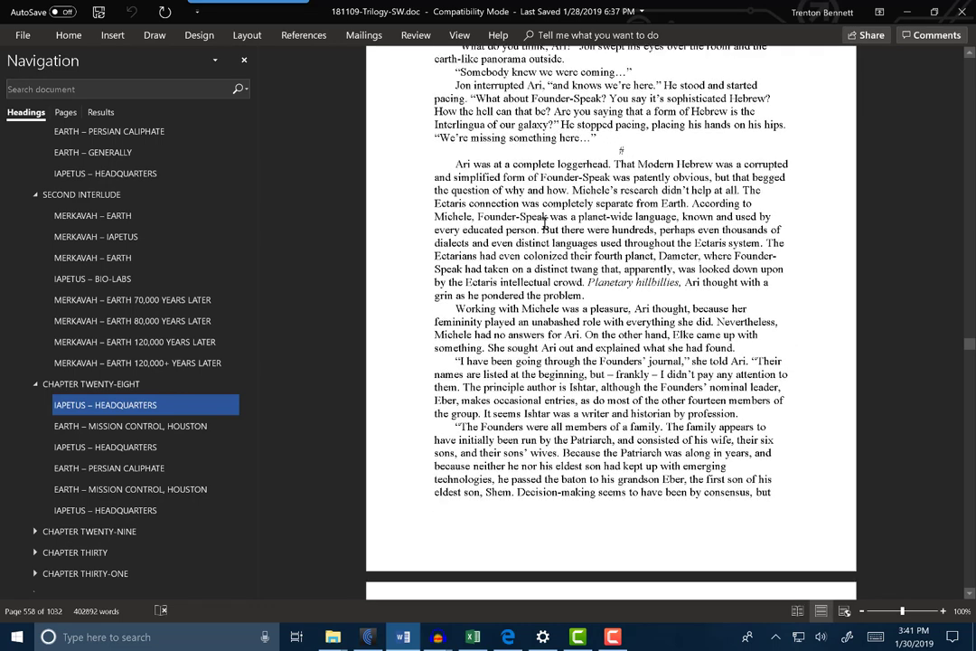
pyautogui.scroll(-5, 545, 223)
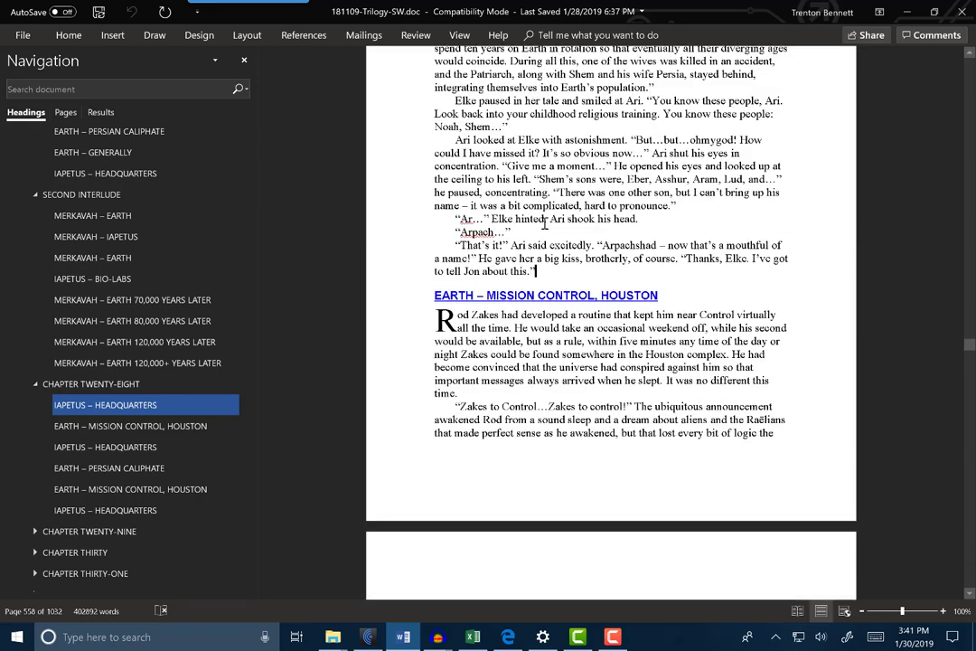
# Step: Return to the Ch 28 audio and search further on for the section change, placing the cursor at about 7:58
pyautogui.click(438, 637)
pyautogui.click(579, 605)
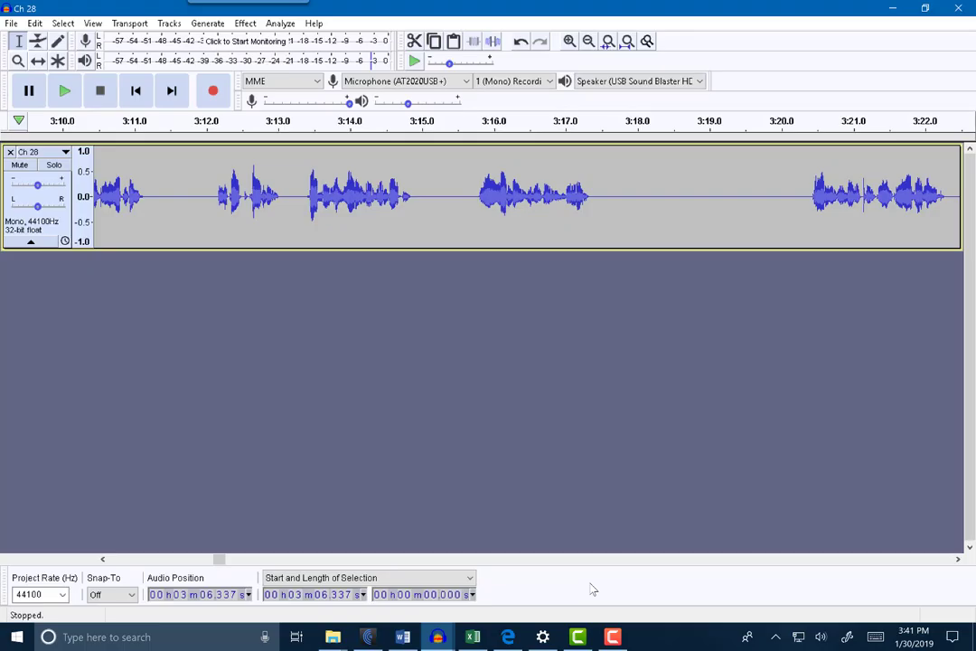
pyautogui.click(809, 559)
pyautogui.click(809, 559)
pyautogui.click(808, 560)
pyautogui.click(809, 560)
pyautogui.click(809, 560)
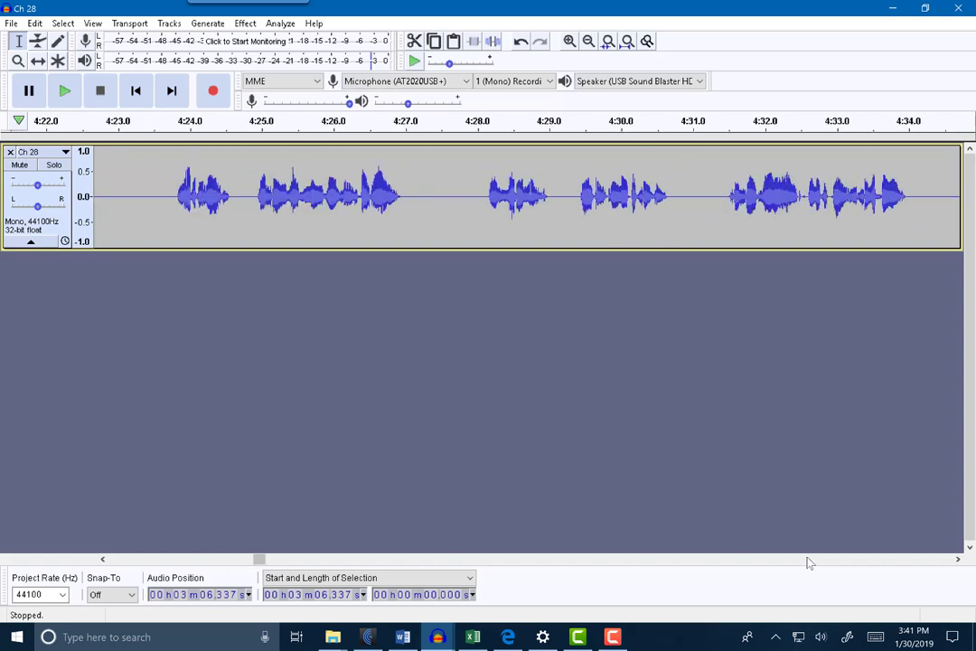
pyautogui.click(809, 559)
pyautogui.click(366, 199)
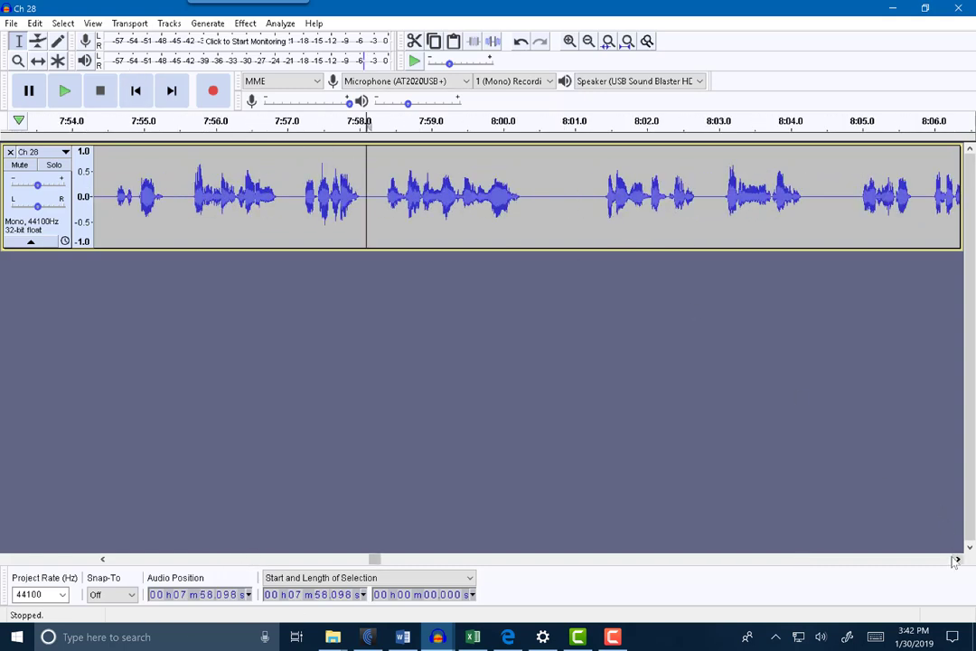
# Step: Play the Ch 28 phrase at about 8:06, just before the long pause, to identify the section's end
pyautogui.moveTo(959, 560); pyautogui.dragTo(960, 560)
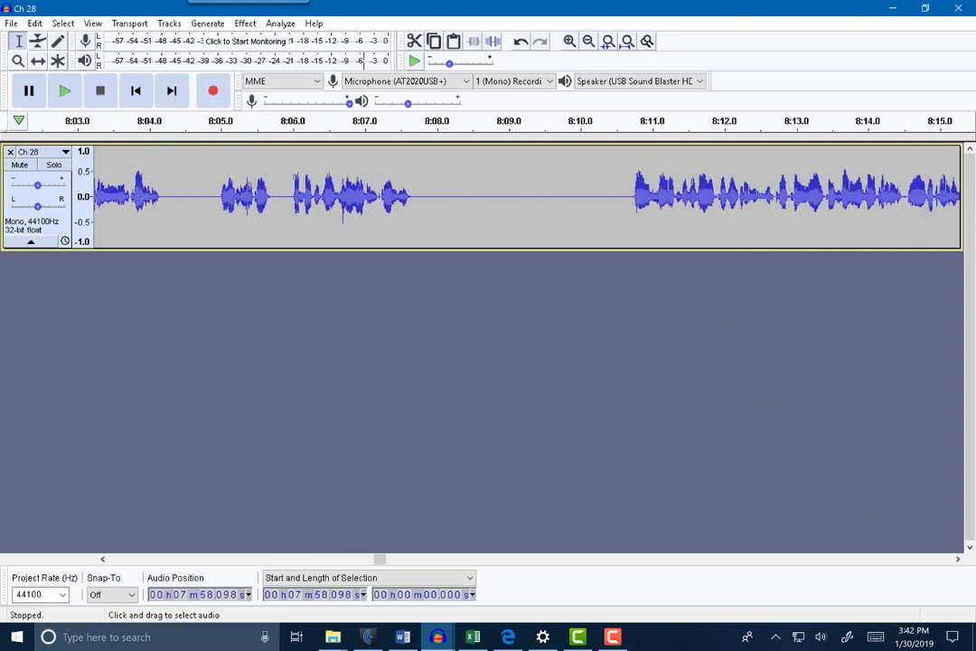
pyautogui.click(290, 181)
pyautogui.click(66, 90)
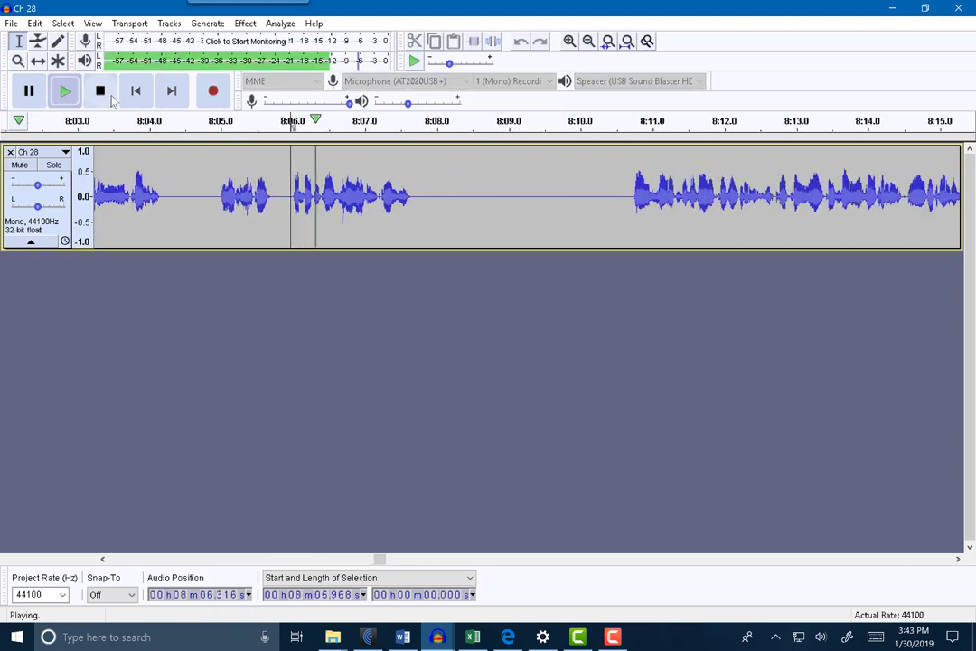
pyautogui.click(99, 91)
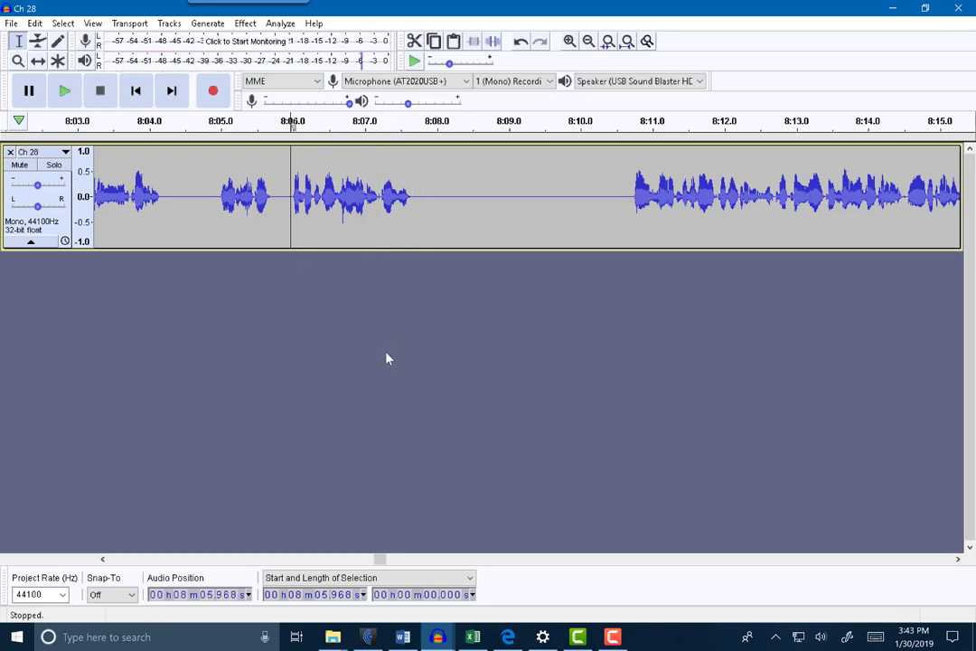
# Step: Check the heading in the manuscript and copy the selected 6.699 s header take from EarthMissionControlHouston-NR.output
pyautogui.click(403, 636)
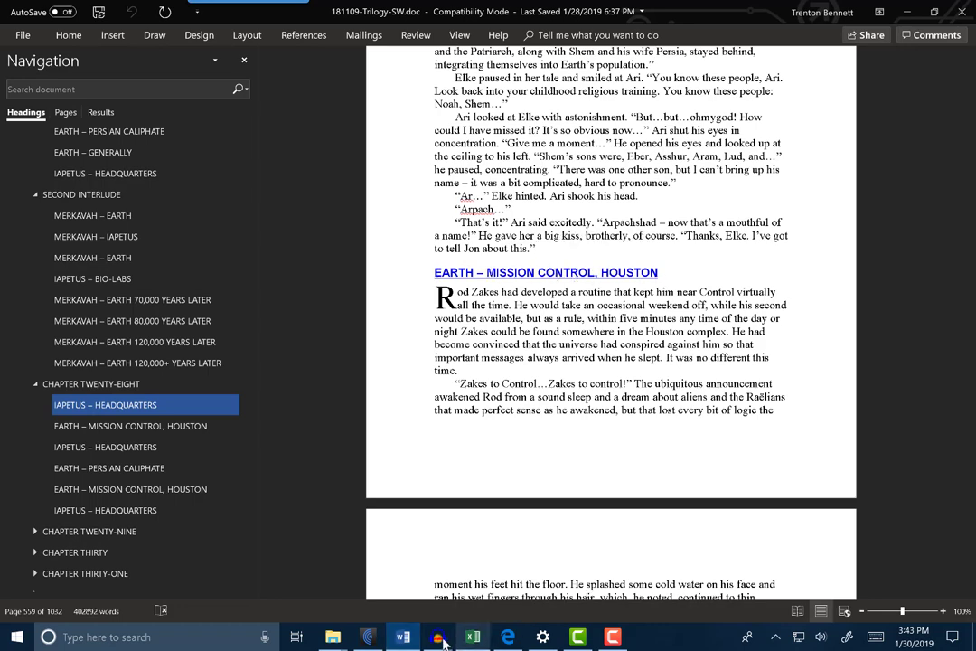
pyautogui.moveTo(438, 636)
pyautogui.click(460, 586)
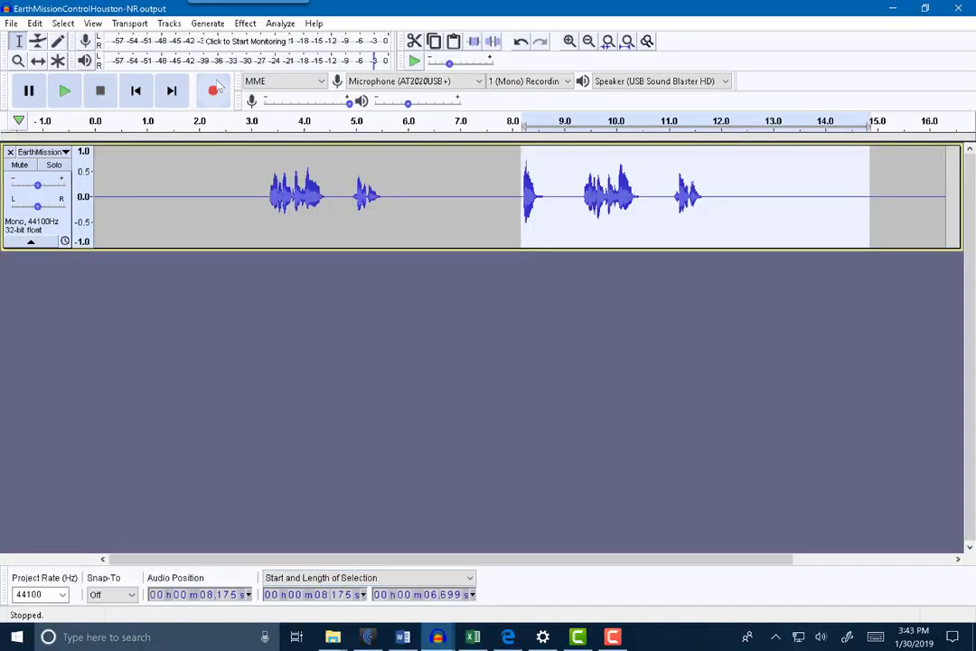
pyautogui.click(34, 22)
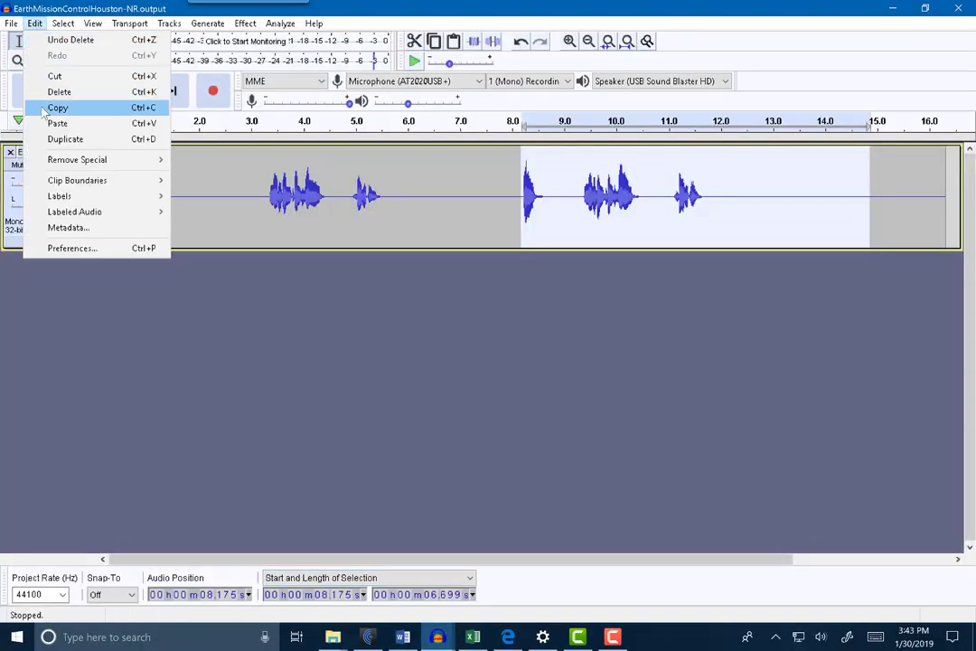
pyautogui.click(45, 107)
# Step: Paste the Earth – Mission Control, Houston header into the Ch 28 audio at 8:10.702, just before the next section's speech
pyautogui.moveTo(402, 640)
pyautogui.moveTo(437, 636)
pyautogui.click(560, 551)
pyautogui.click(631, 212)
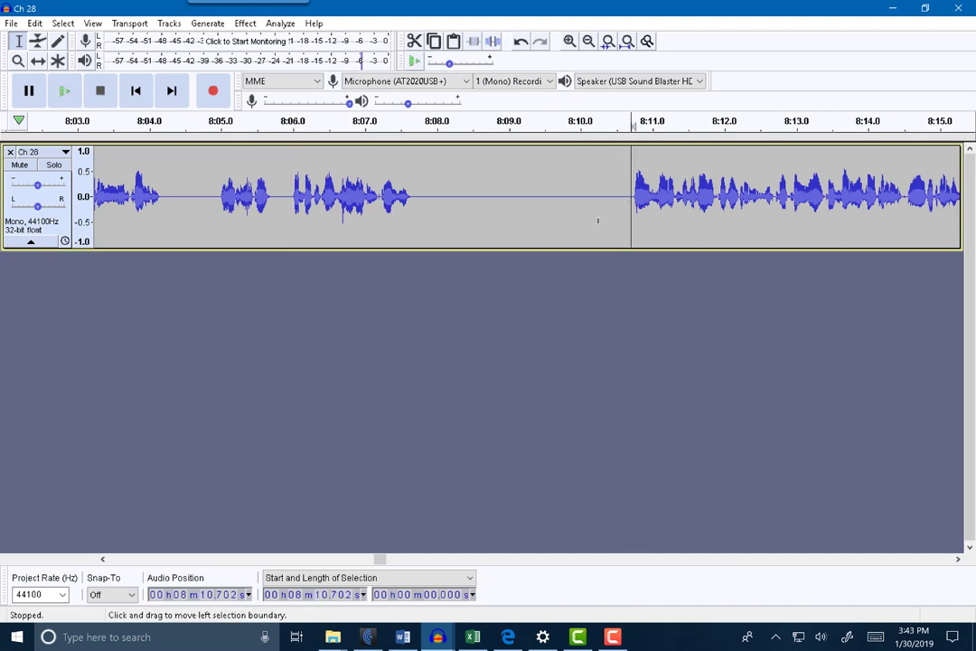
pyautogui.hotkey('ctrl', 'v')
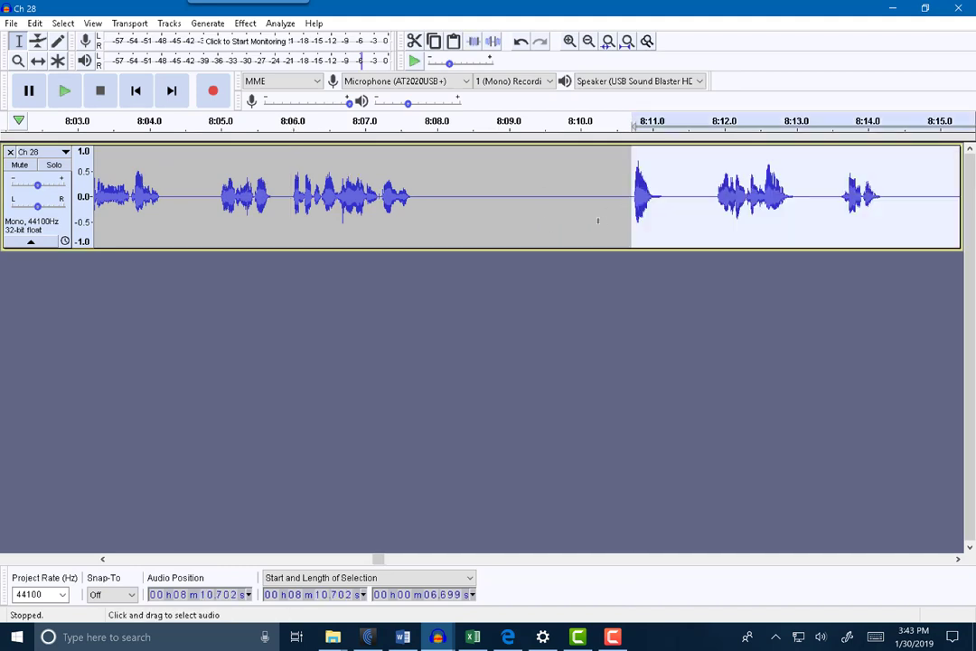
pyautogui.click(958, 559)
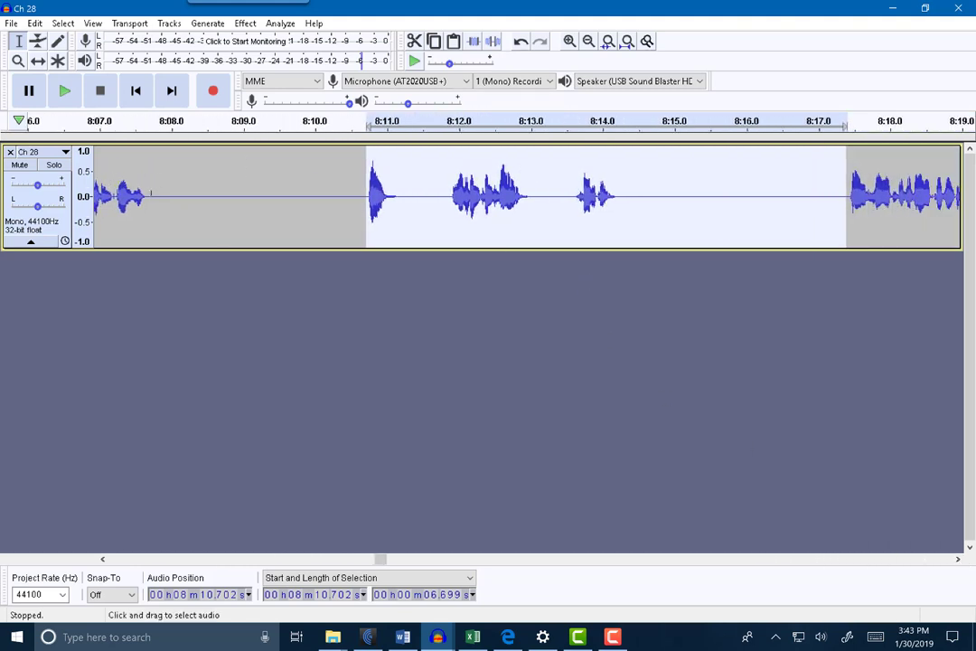
# Step: Measure the pause before the inserted header and trim the silence after it to about 3 s by deleting the excess
pyautogui.moveTo(147, 190); pyautogui.dragTo(364, 224)
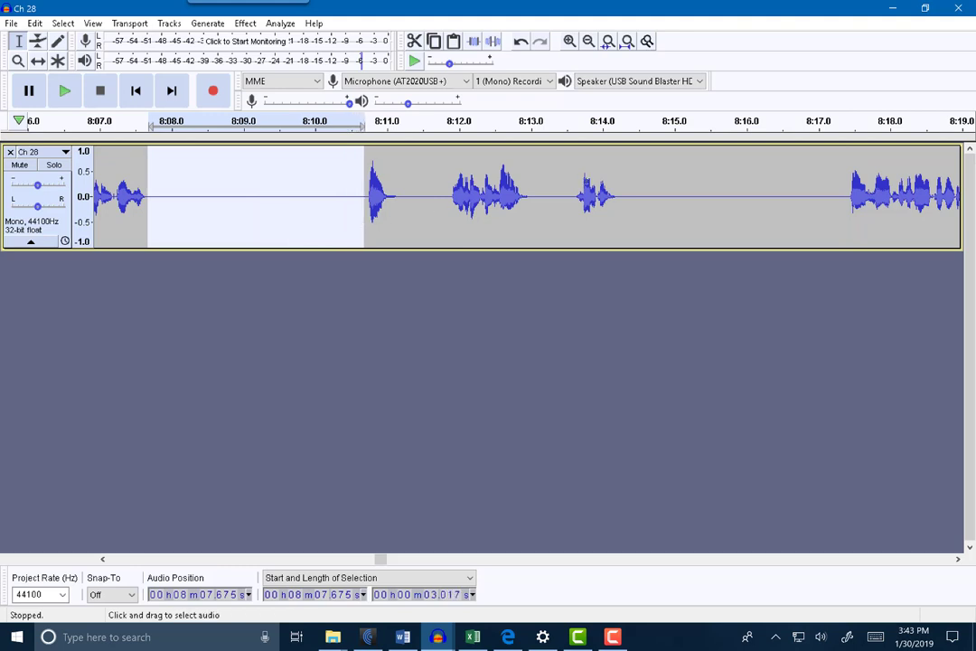
pyautogui.click(617, 187)
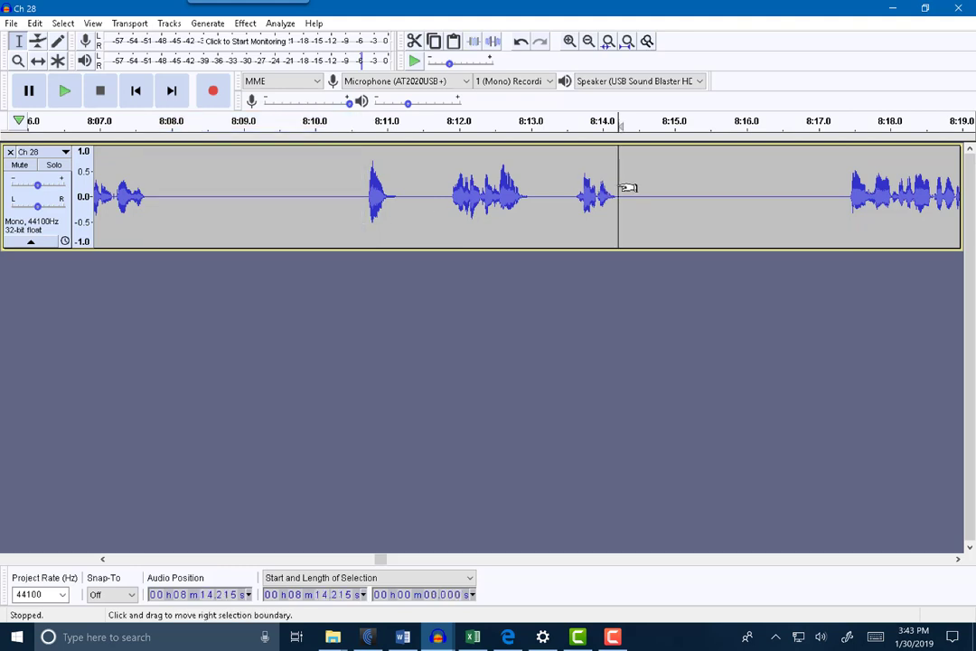
pyautogui.click(593, 186)
pyautogui.moveTo(617, 183); pyautogui.dragTo(831, 194)
pyautogui.press('Delete')
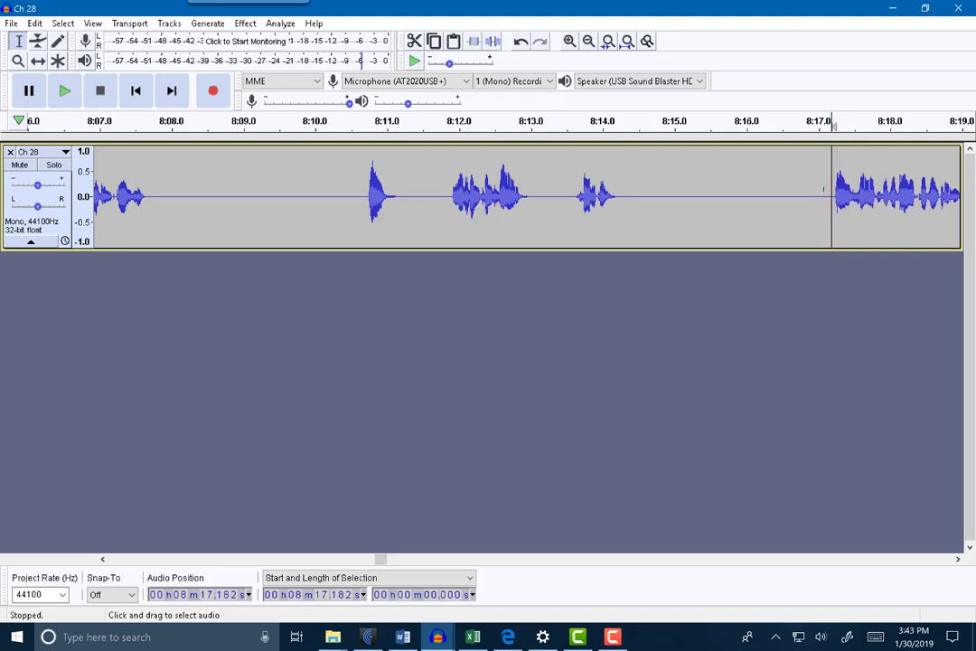
# Step: Play the Ch 28 audio from about 8:04.9 to check the inserted header's transition
pyautogui.click(102, 559)
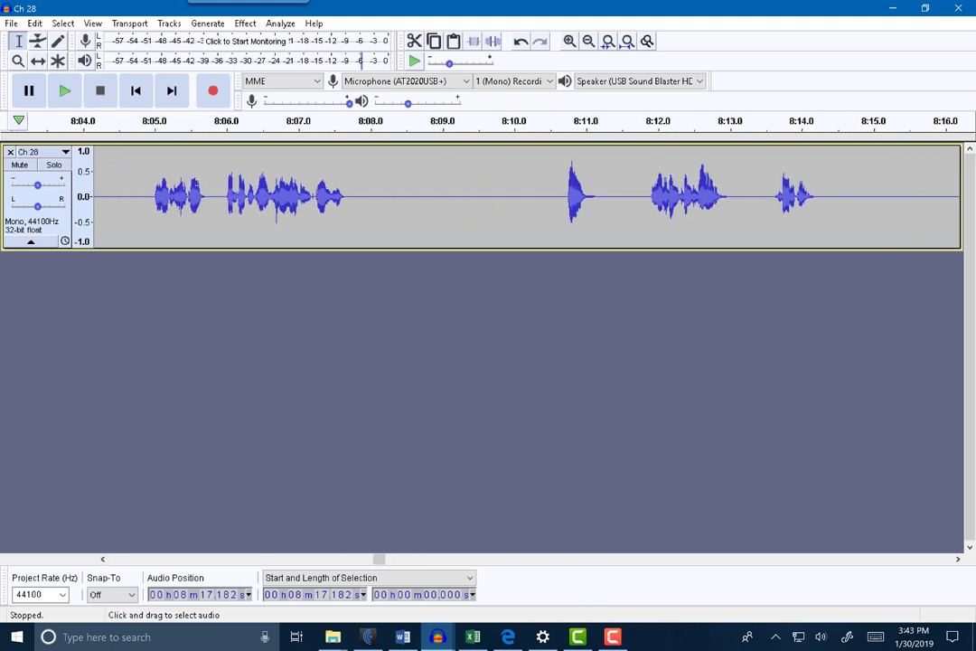
pyautogui.click(145, 182)
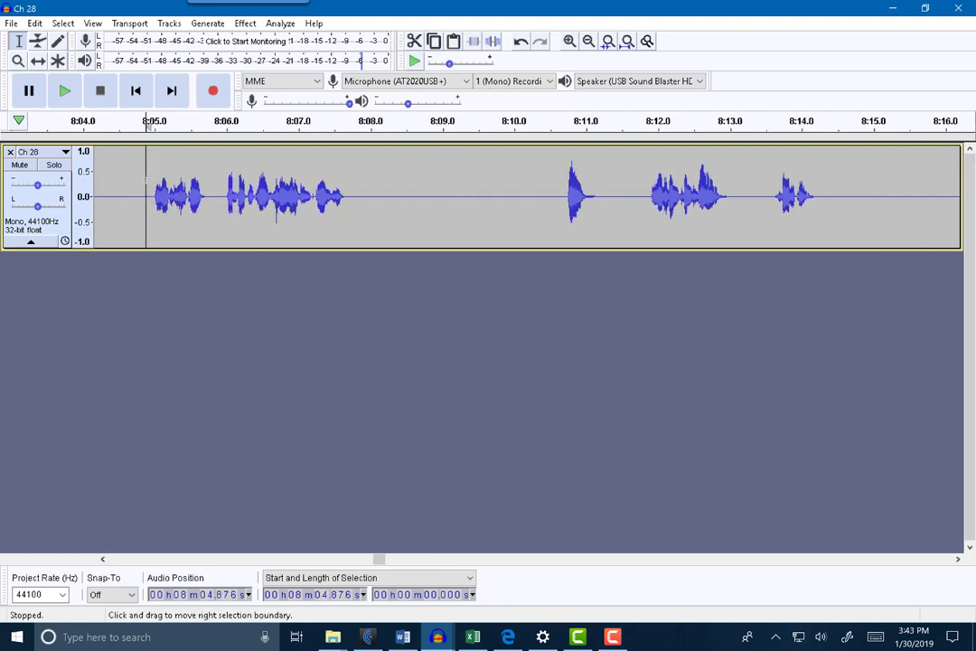
pyautogui.click(64, 90)
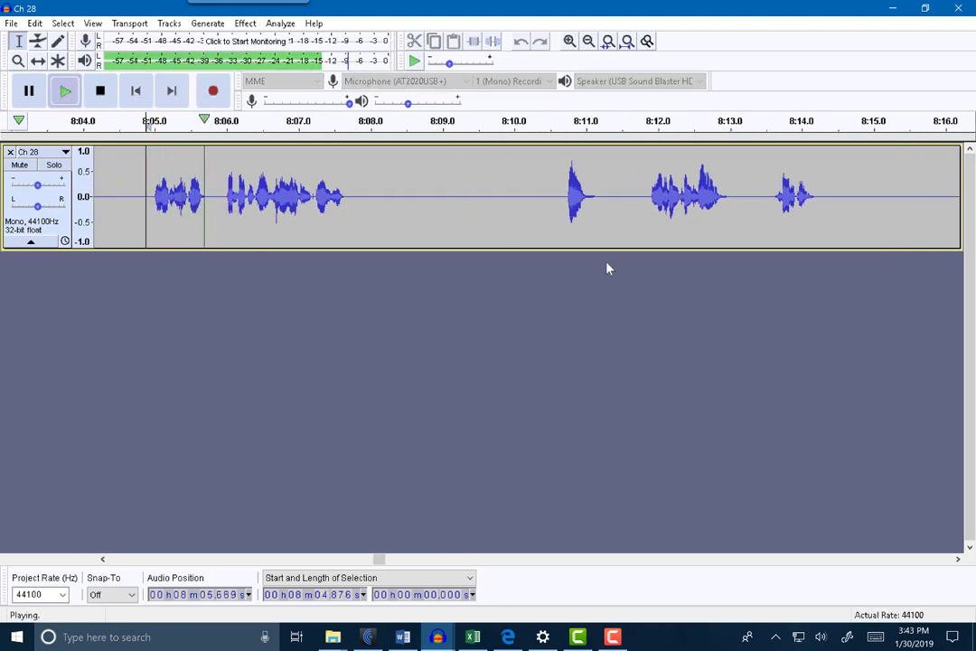
# Step: Follow the Ch 28 playback through the inserted header to about 8:14 and stop it
pyautogui.click(959, 560)
pyautogui.click(959, 560)
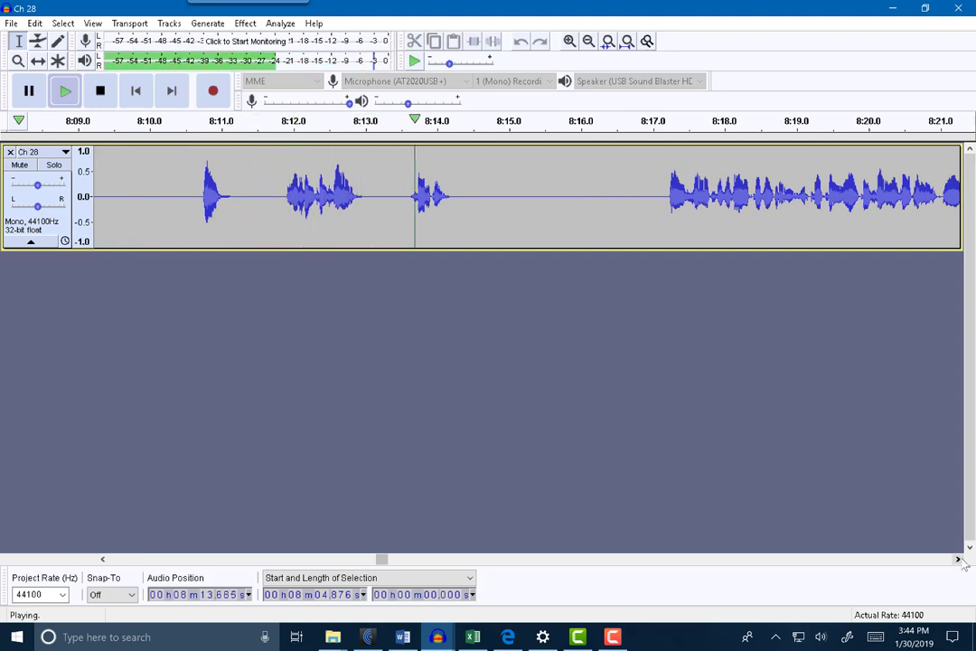
pyautogui.click(112, 91)
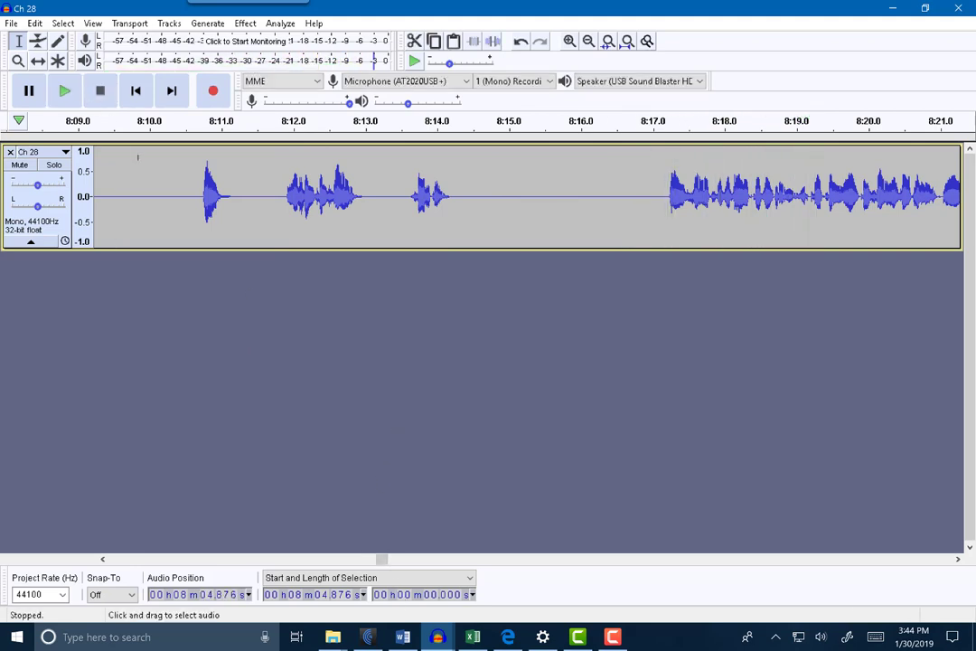
# Step: Switch to the Excel chapter-marker sheet and record 08:10 as the audio time for Chapter Twenty-eight's Earth – Mission Control in B309
pyautogui.moveTo(473, 636)
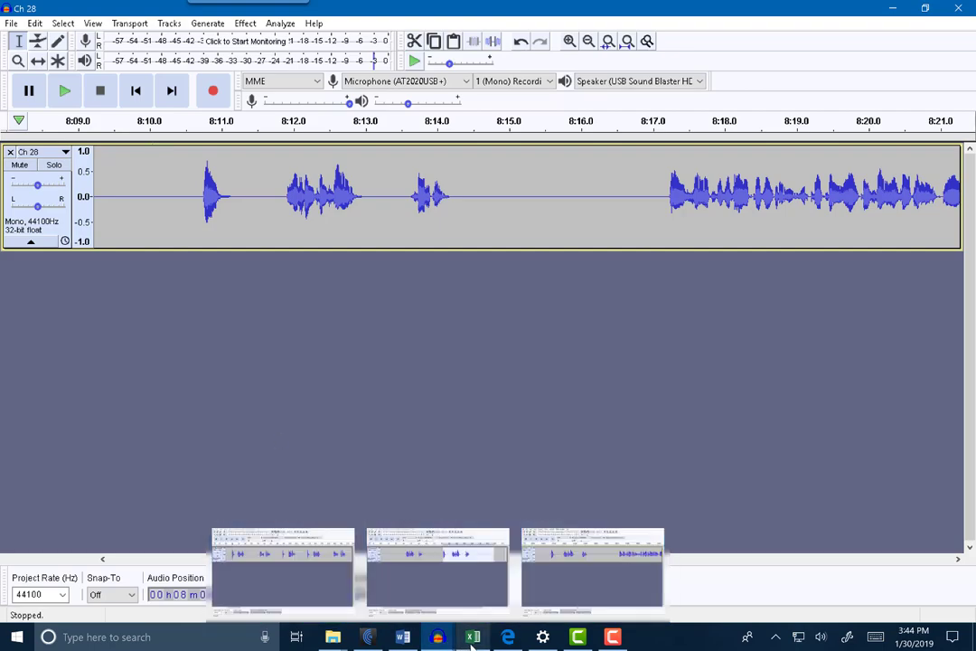
pyautogui.click(438, 565)
pyautogui.click(375, 335)
pyautogui.write('08:10')
pyautogui.press('Return')
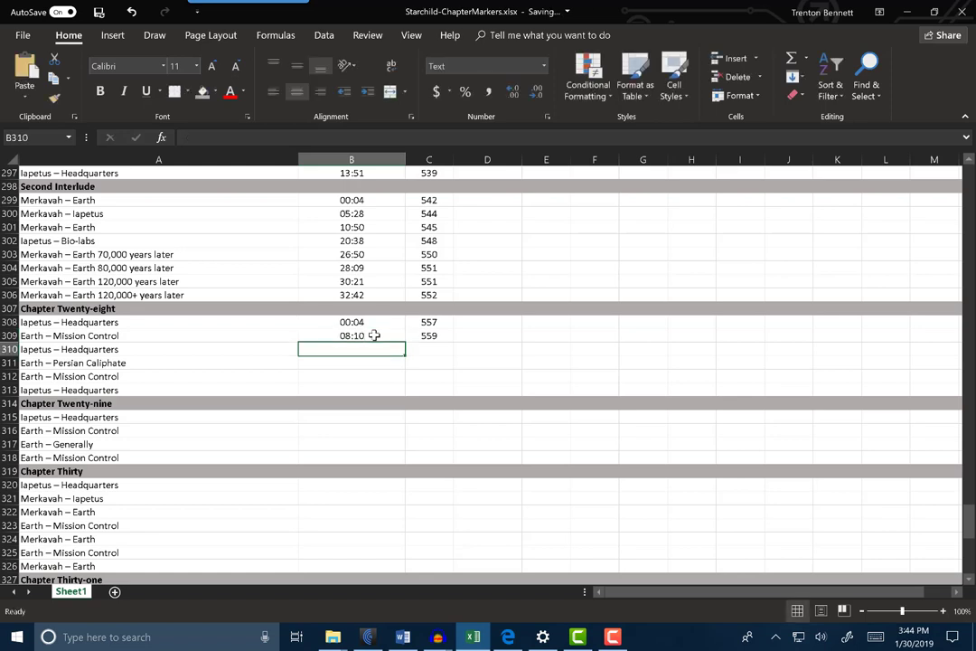
# Step: Replace the A309 heading with Earth – Mission Control, Houston, copied from the Chapter Twenty-five entry in A282
pyautogui.click(139, 334)
pyautogui.scroll(5, 138, 334)
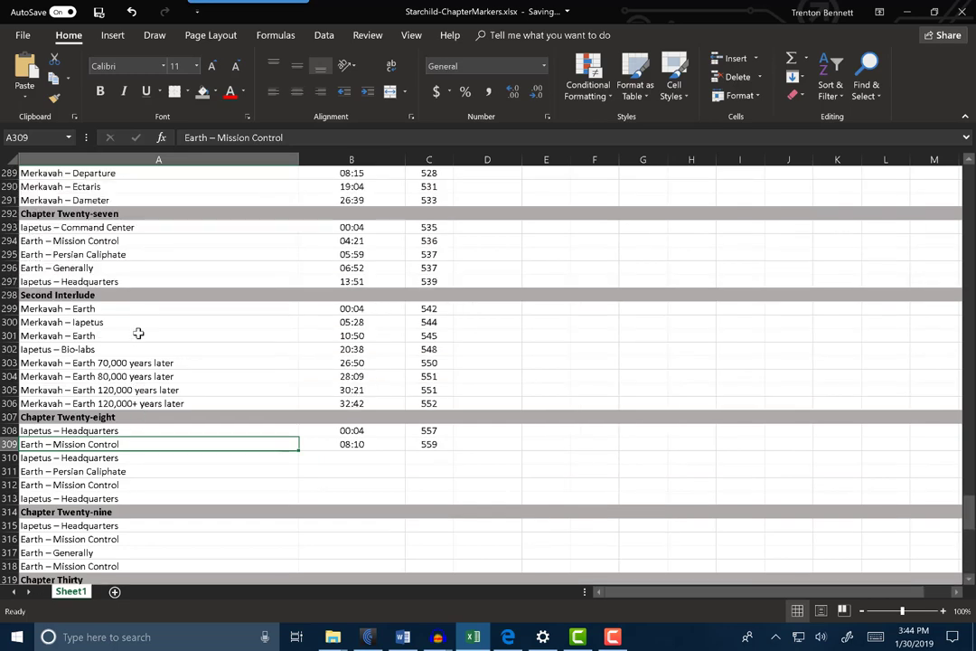
pyautogui.scroll(2, 139, 333)
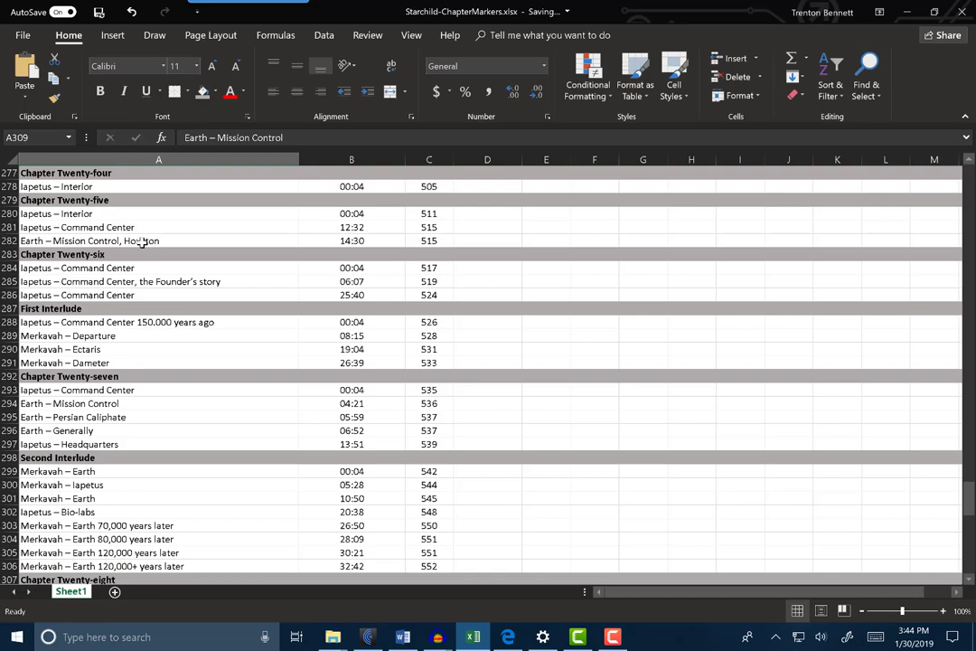
pyautogui.click(142, 243)
pyautogui.hotkey('ctrl', 'c')
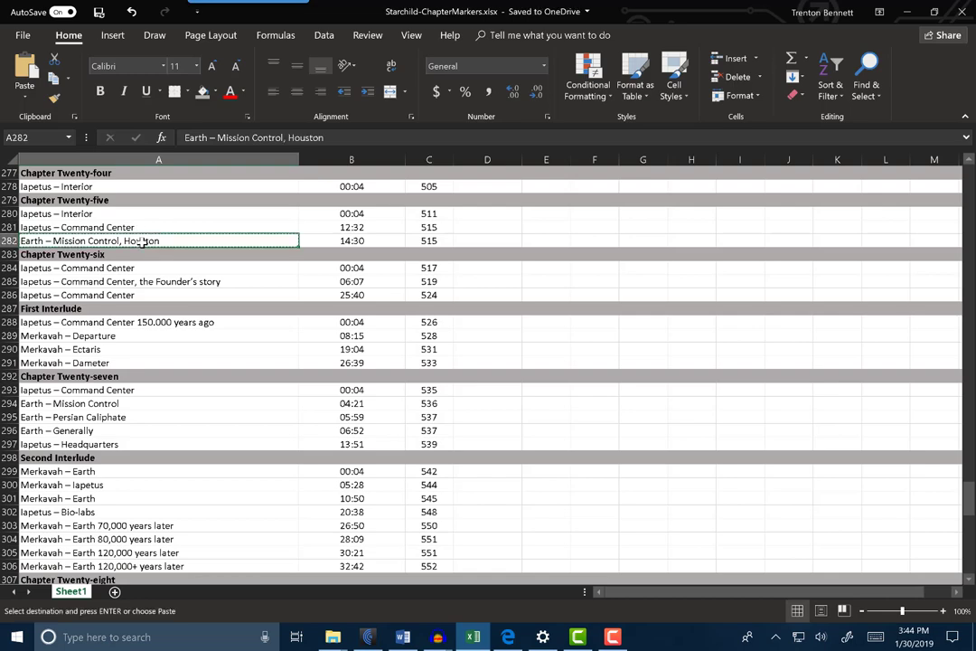
pyautogui.scroll(-5, 343, 343)
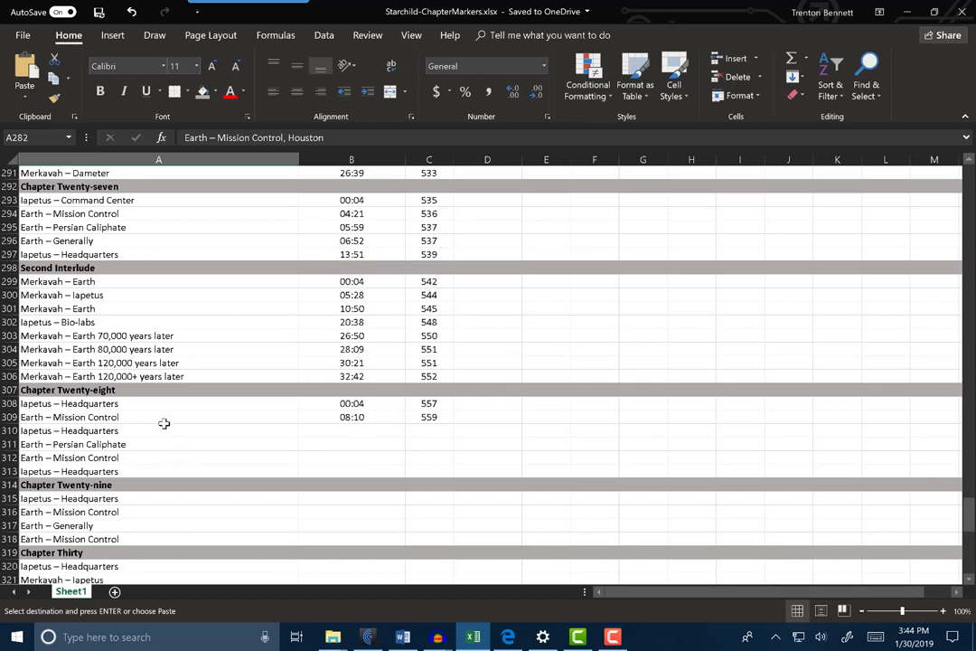
pyautogui.click(161, 417)
pyautogui.hotkey('ctrl', 'v')
pyautogui.press('Escape')
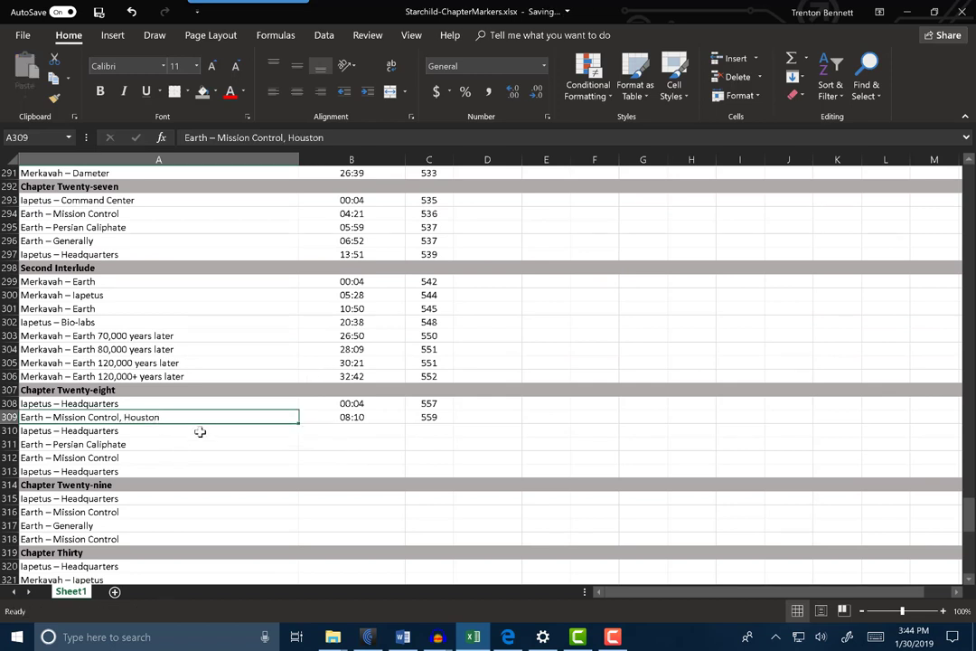
# Step: Look up Chapter Twenty-eight's second Iapetus – Headquarters heading in the Word manuscript and enter its page number, 560, in C310
pyautogui.click(200, 431)
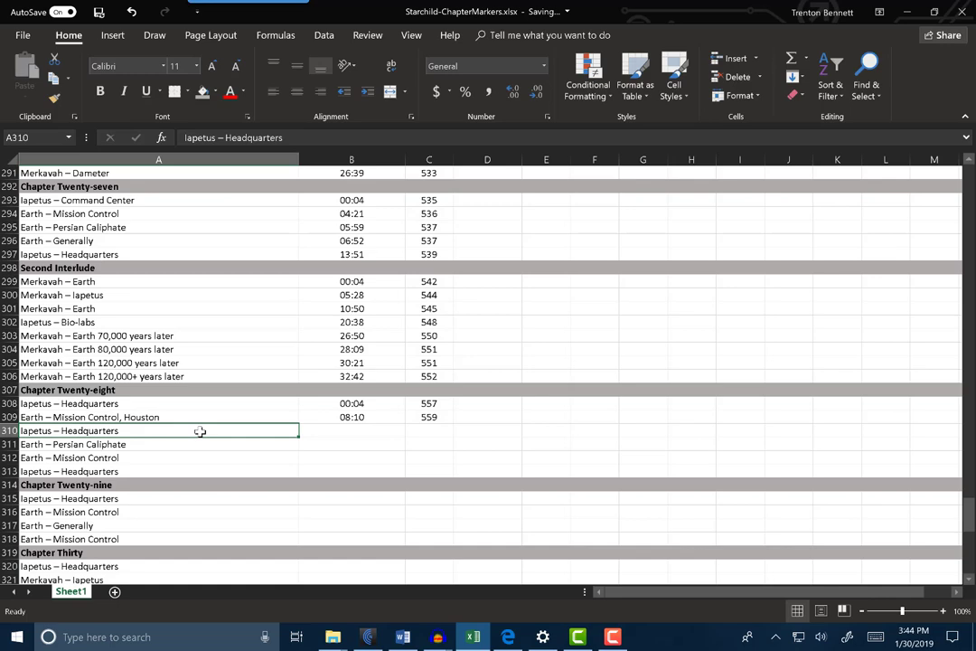
pyautogui.click(438, 637)
pyautogui.click(620, 575)
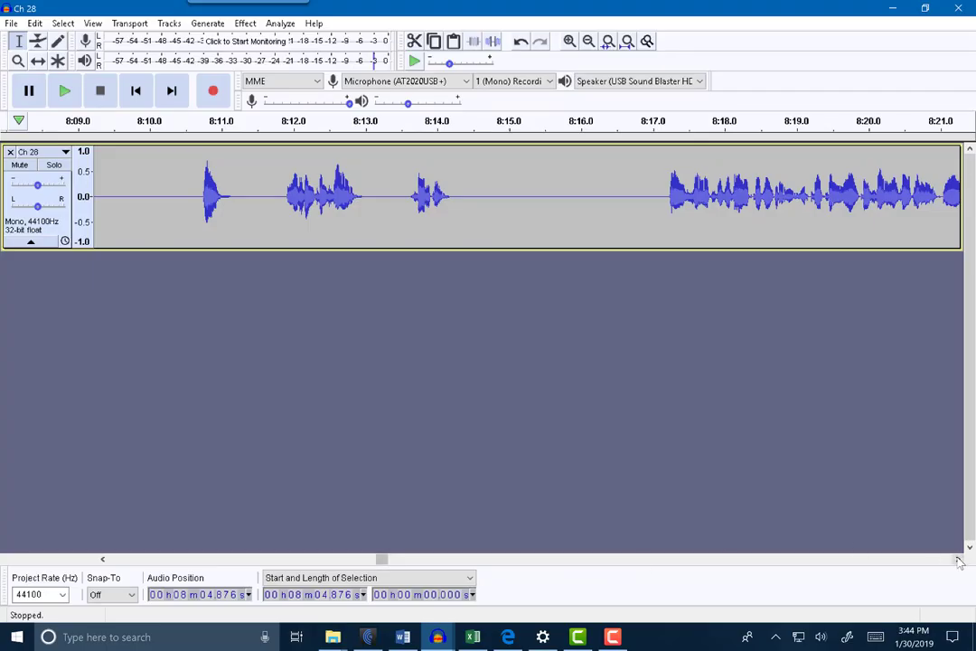
pyautogui.moveTo(512, 642)
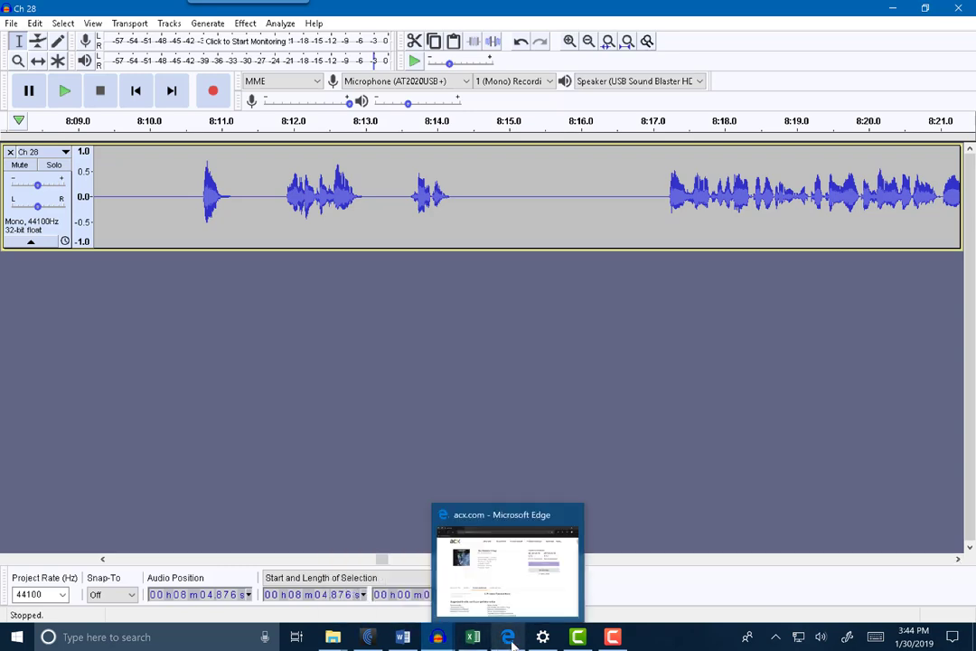
pyautogui.click(472, 637)
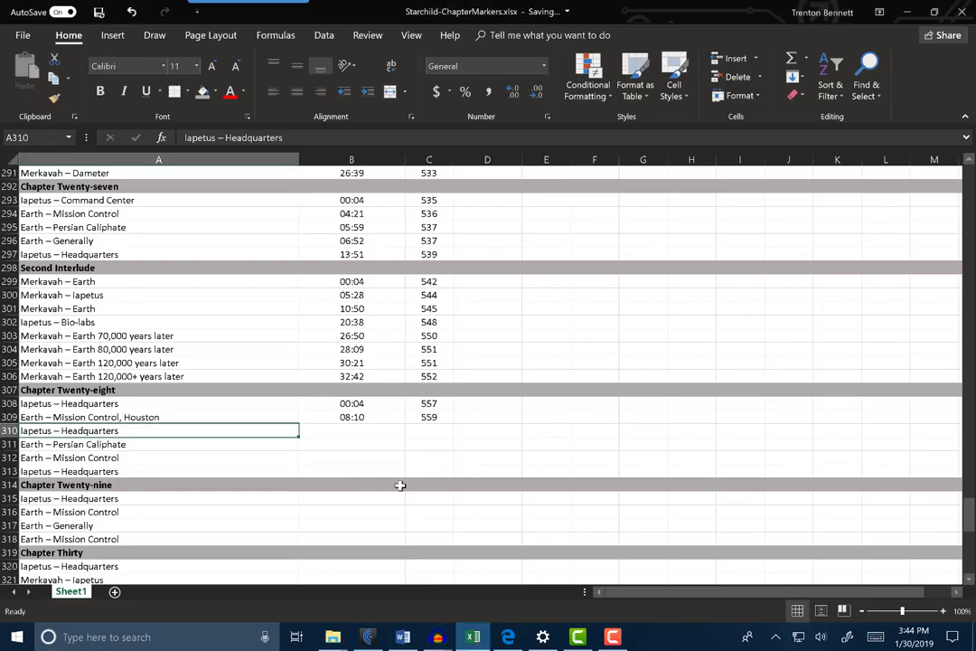
pyautogui.click(404, 638)
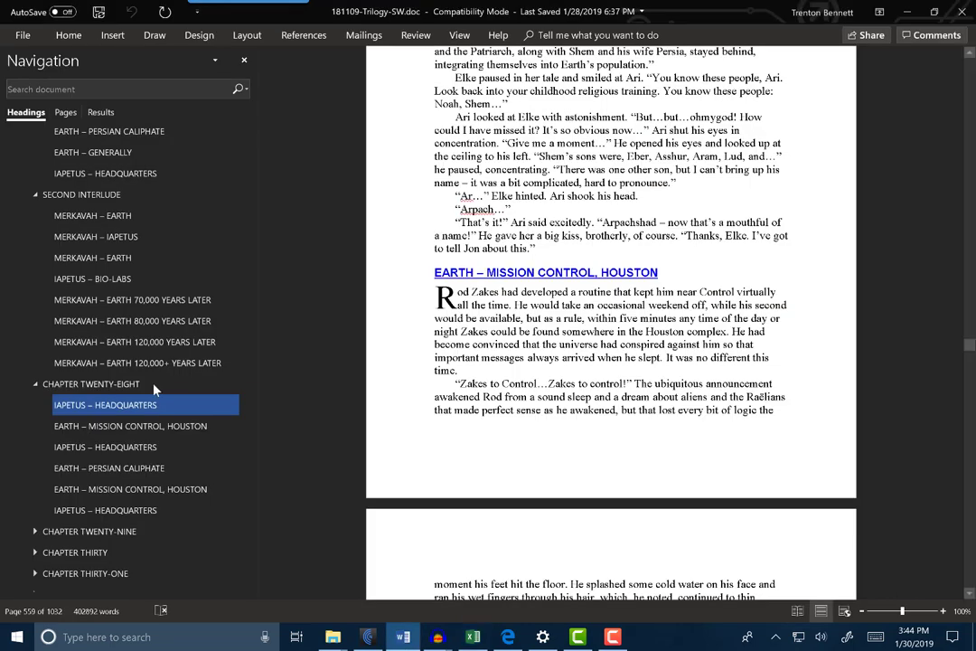
pyautogui.click(108, 430)
pyautogui.click(104, 447)
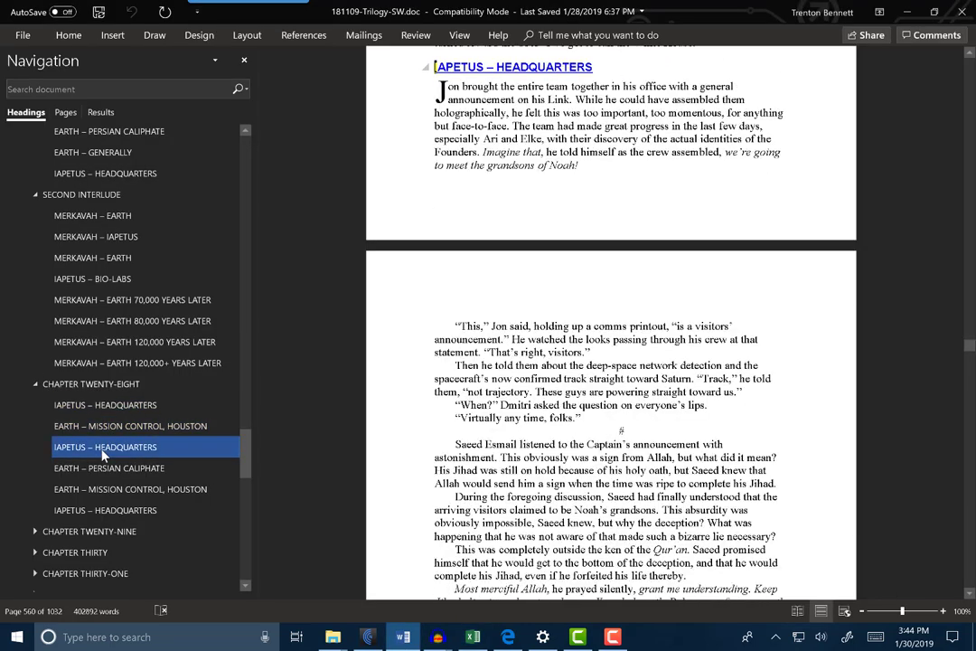
pyautogui.click(473, 638)
pyautogui.click(436, 431)
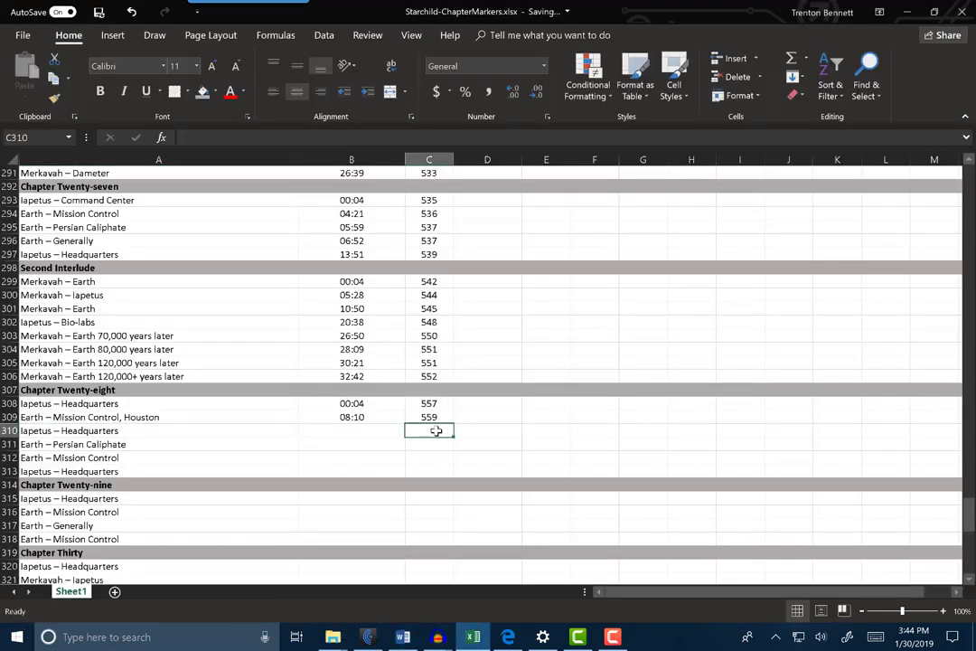
pyautogui.write('560')
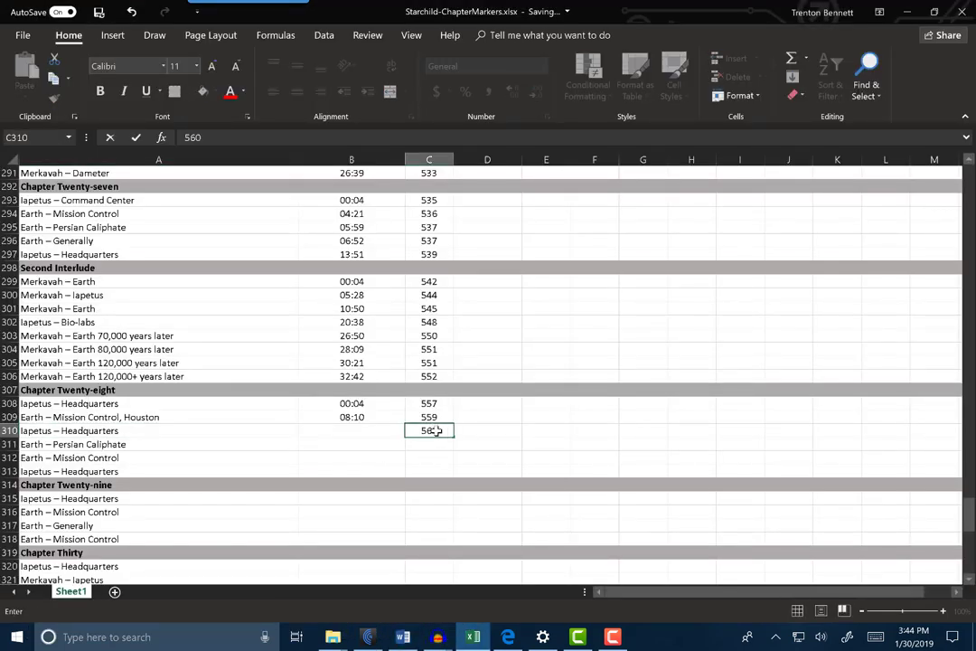
pyautogui.click(366, 428)
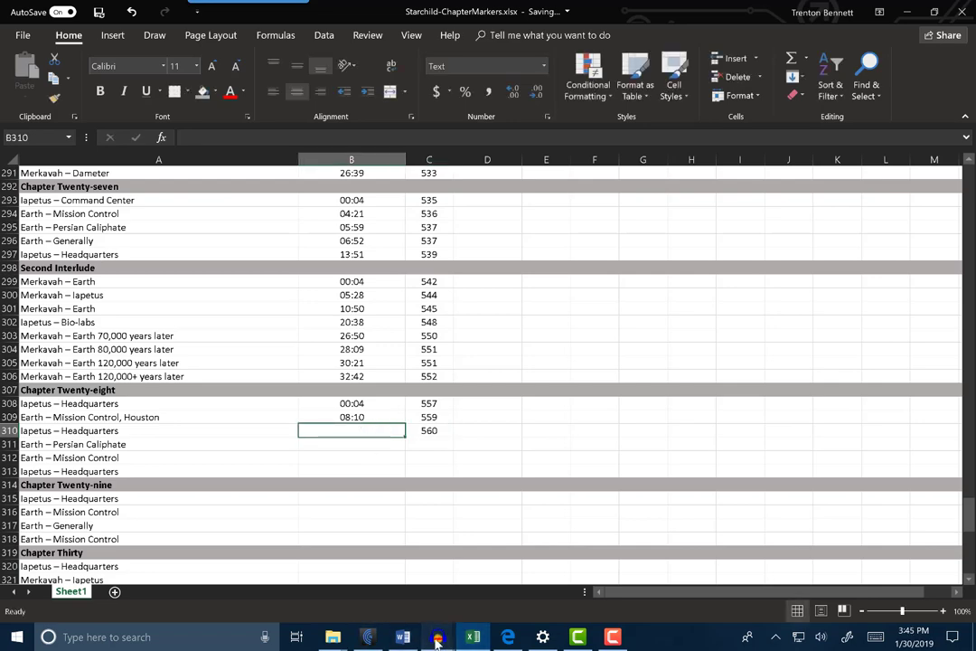
# Step: In Audacity's StarchildHeaders.output, play and delete the first header take from 0.974 s, and play the take that follows to check it
pyautogui.moveTo(438, 638)
pyautogui.click(241, 485)
pyautogui.click(64, 92)
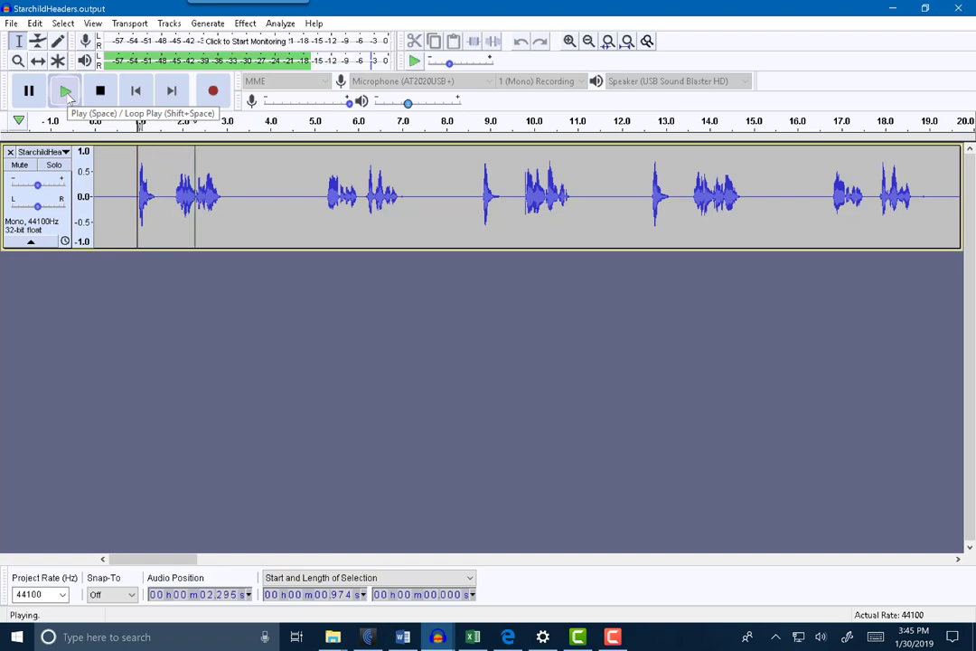
pyautogui.press('space')
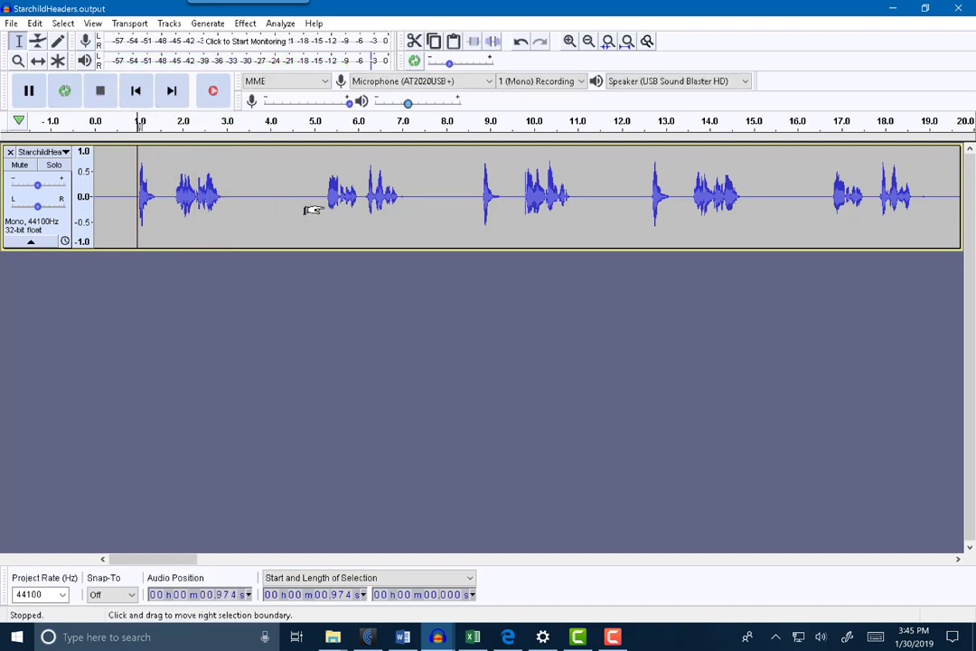
pyautogui.click(310, 211)
pyautogui.press('Delete')
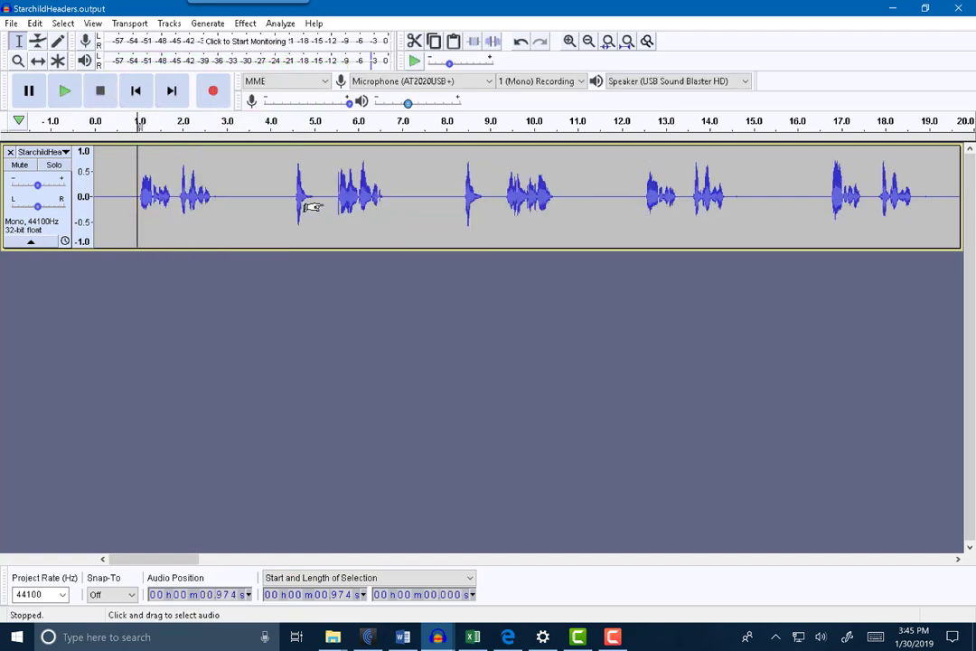
pyautogui.click(64, 93)
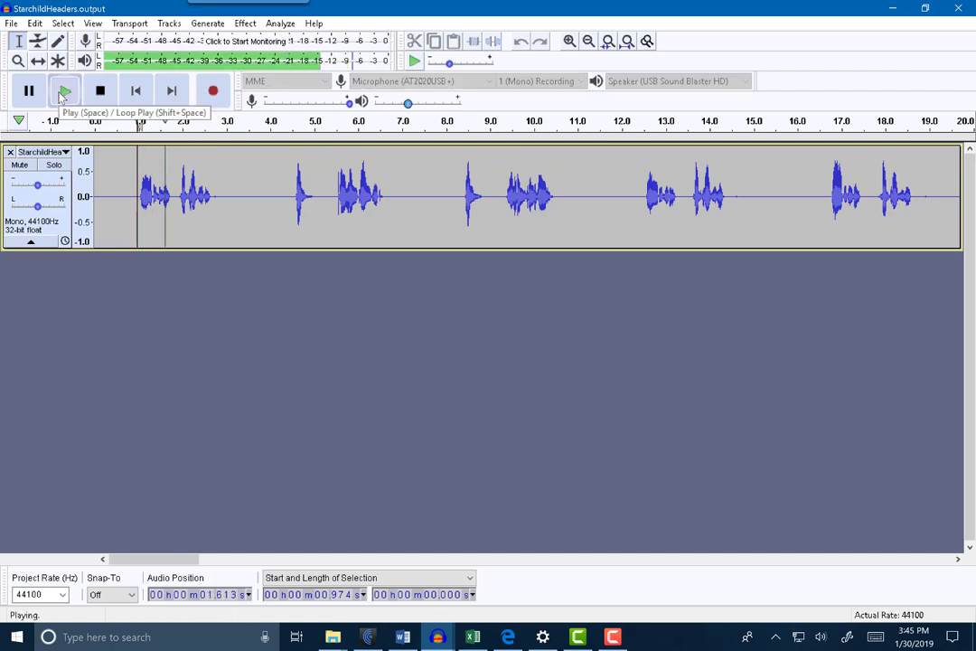
pyautogui.click(100, 93)
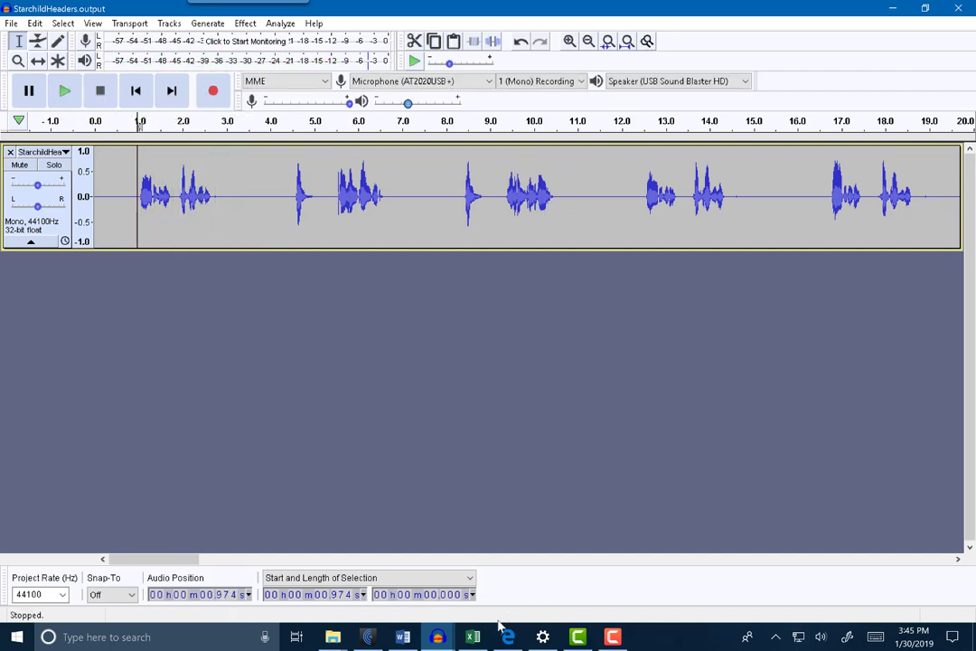
# Step: Check the text around the Iapetus – Headquarters heading on page 560 of the Word manuscript, and return to the Ch 28 audio
pyautogui.moveTo(508, 640)
pyautogui.moveTo(438, 640)
pyautogui.click(619, 592)
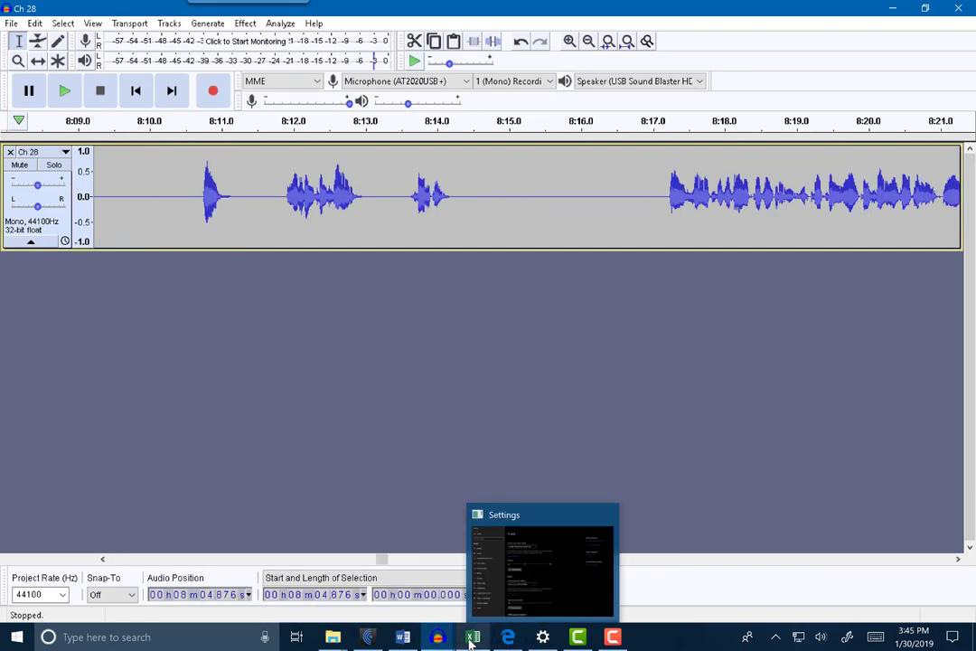
pyautogui.click(403, 637)
pyautogui.scroll(3, 628, 290)
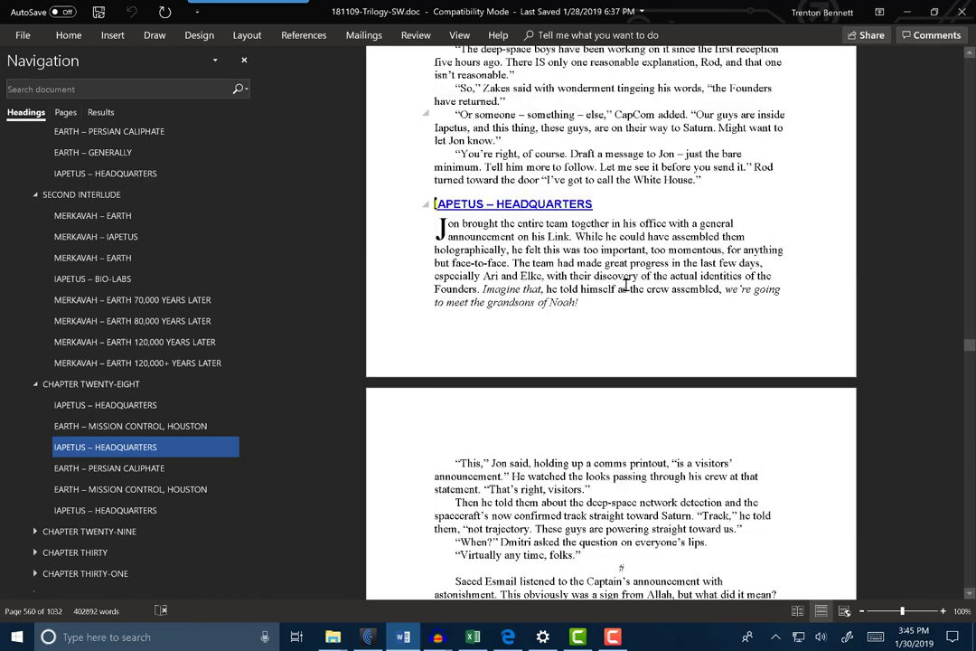
pyautogui.click(436, 205)
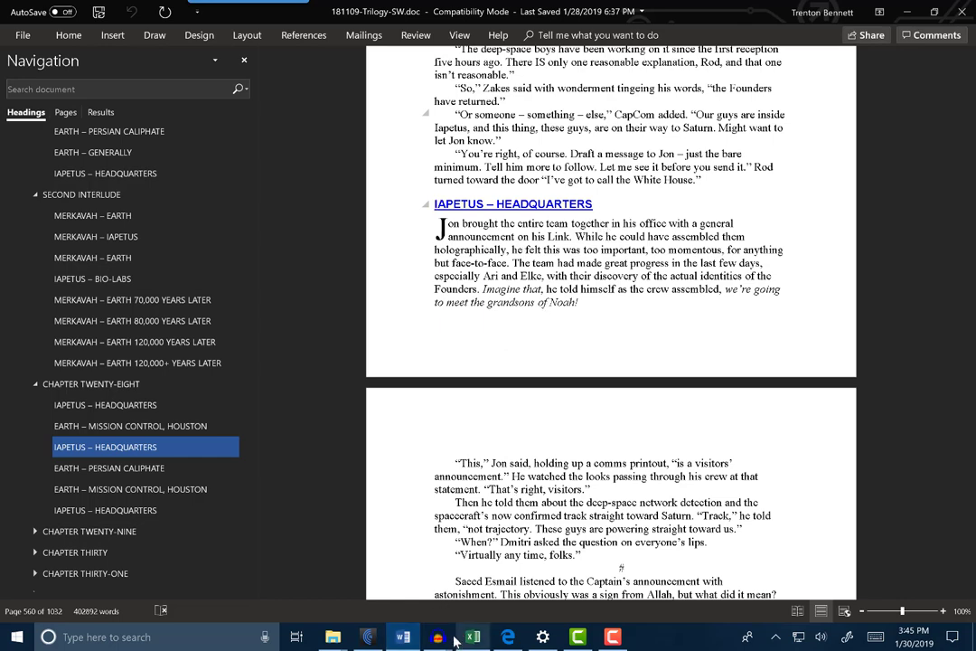
pyautogui.click(438, 636)
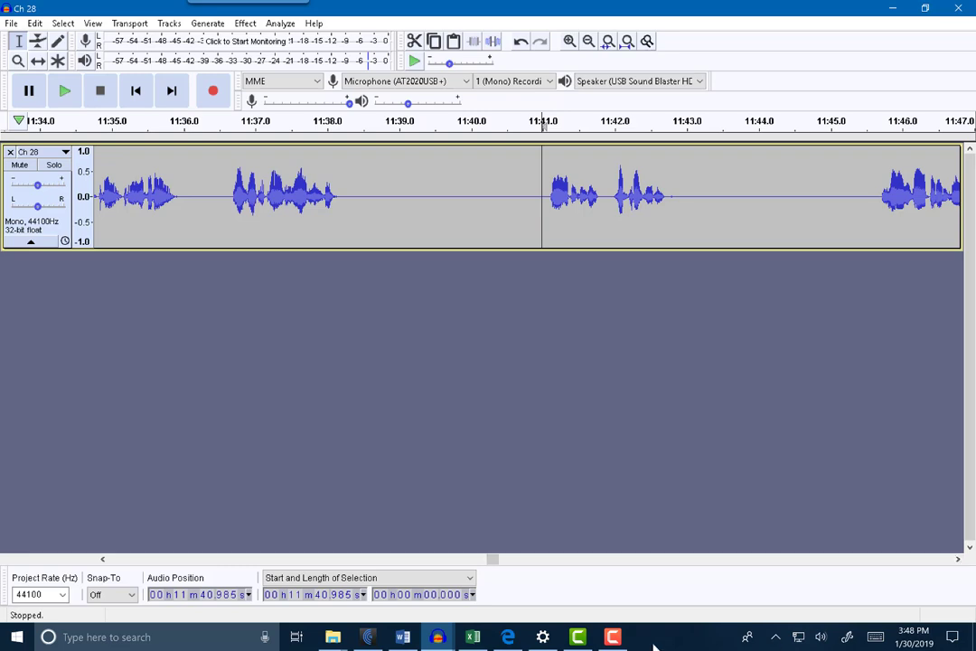
# Step: Check how the V2 chapter files are named in the Starchild Trilogy's Final folder, and return to the Ch 28 audio
pyautogui.moveTo(345, 640)
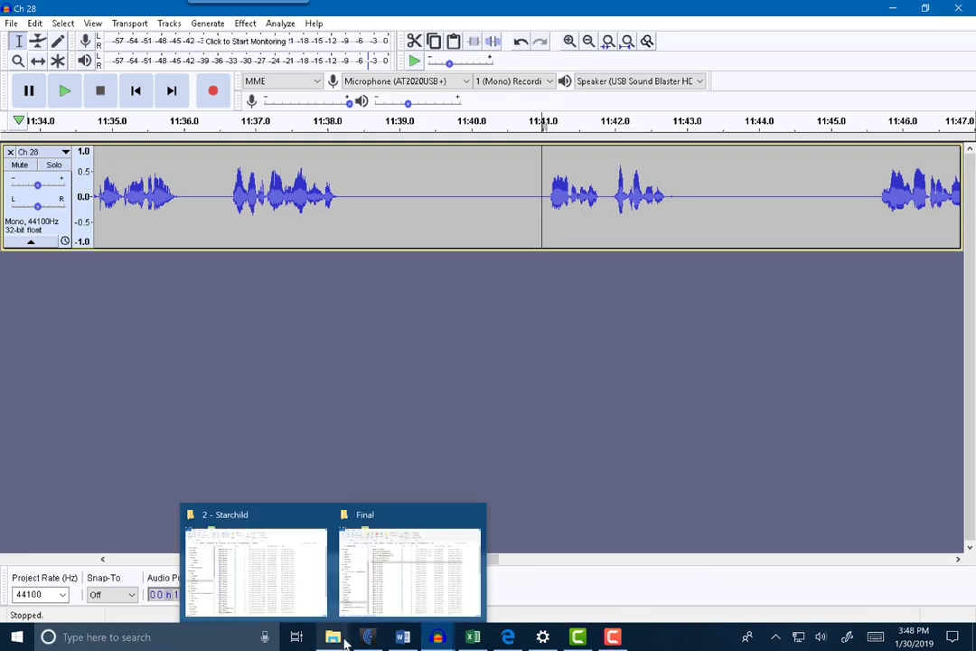
pyautogui.click(407, 562)
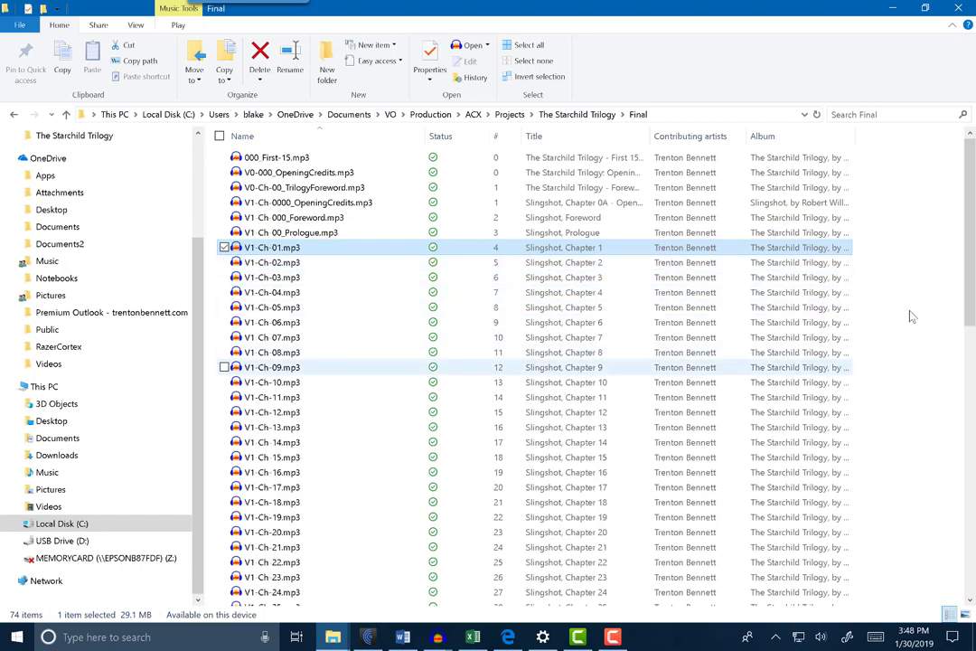
pyautogui.moveTo(970, 317); pyautogui.dragTo(966, 611)
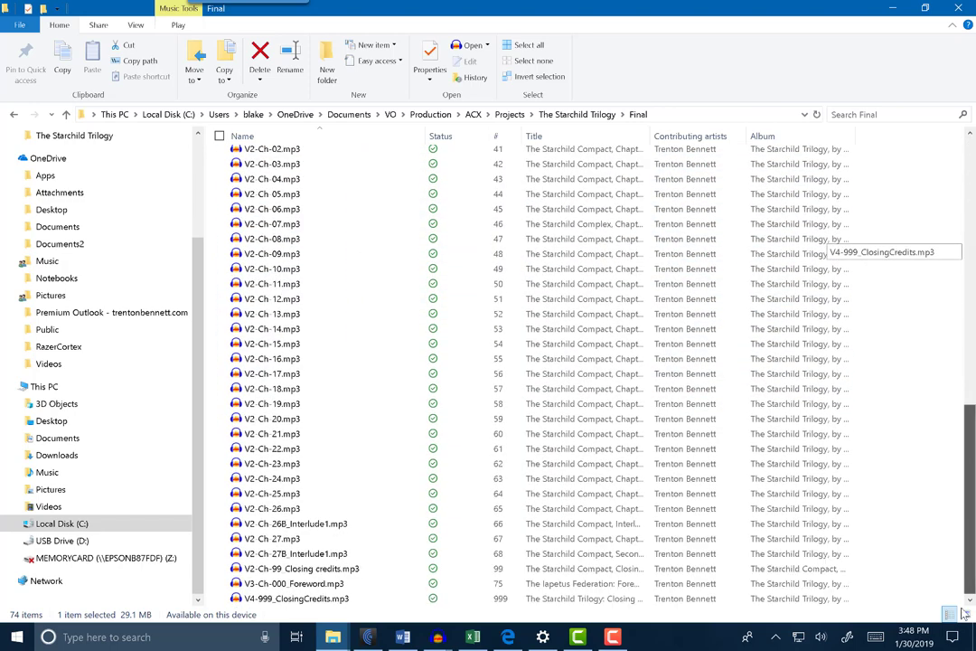
pyautogui.click(498, 556)
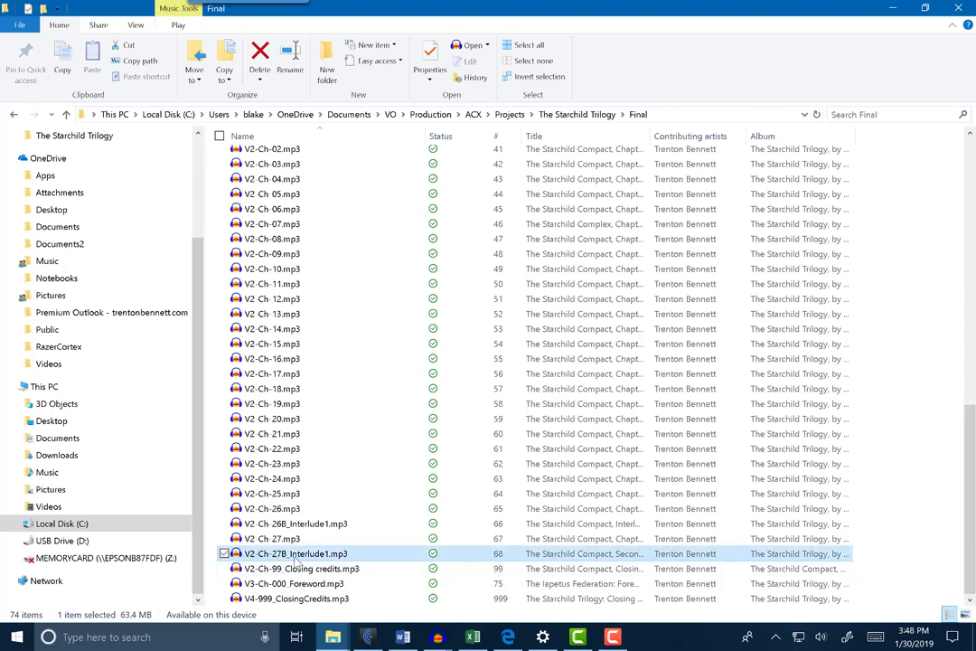
pyautogui.moveTo(438, 637)
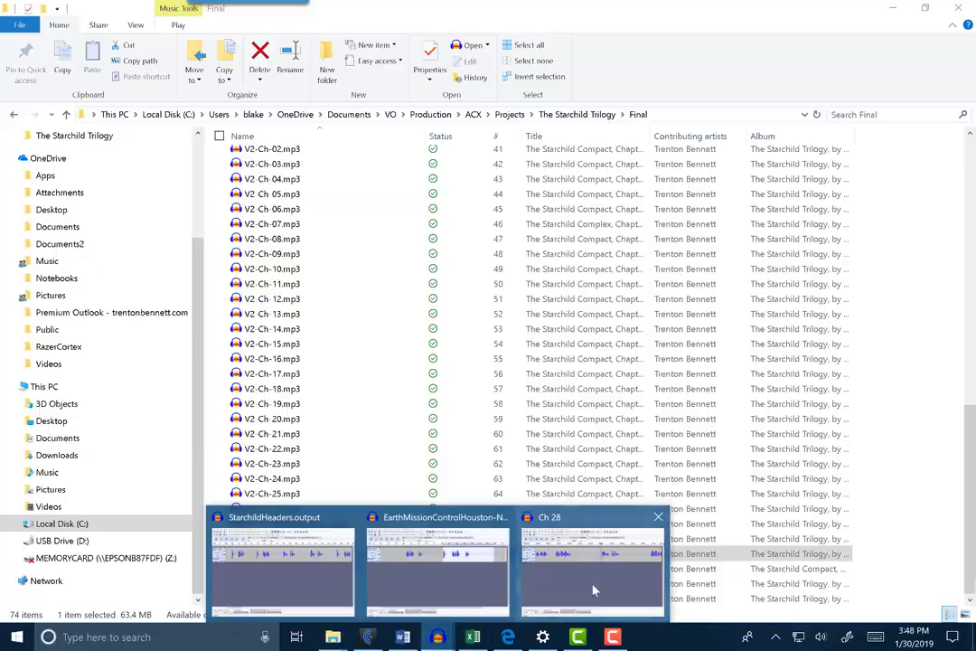
pyautogui.click(593, 587)
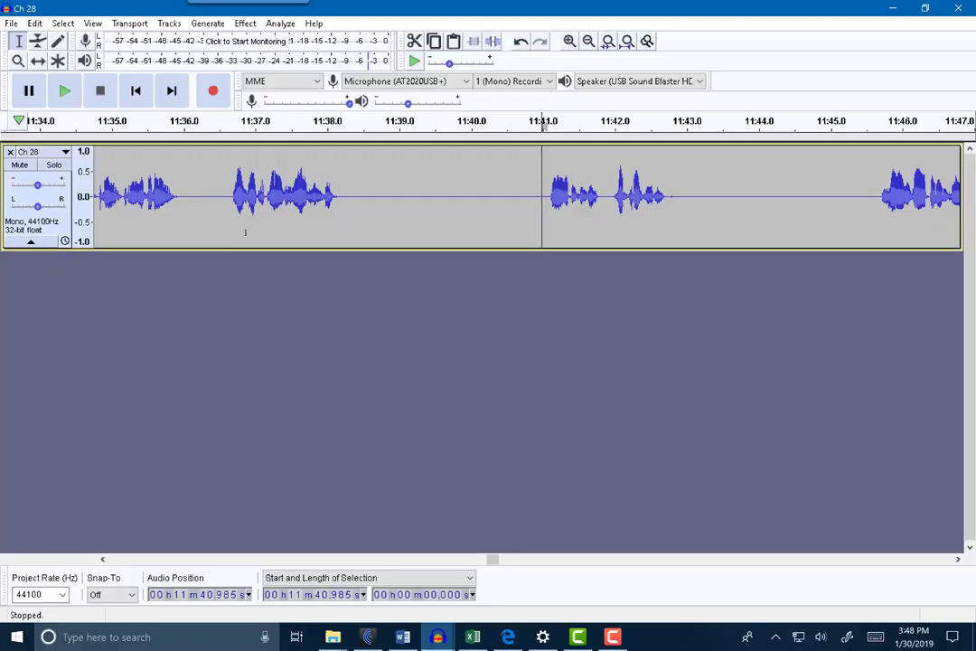
# Step: Export the Ch 28 audio as an MP3 file named V2-Ch-28.mp3 in the Final folder, following the naming of the chapter 27 file
pyautogui.click(12, 23)
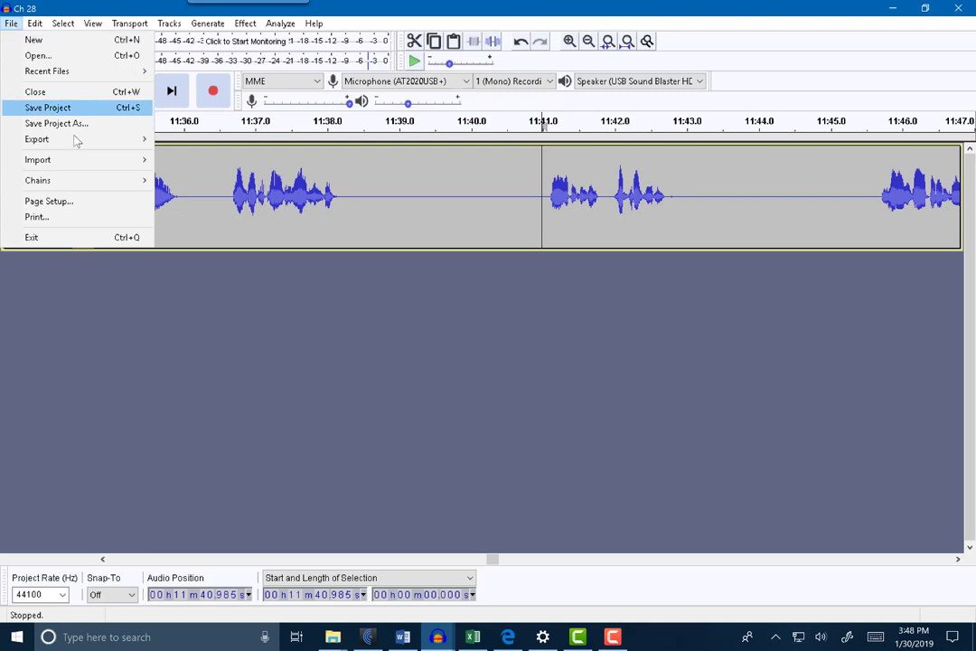
pyautogui.moveTo(126, 139)
pyautogui.click(207, 142)
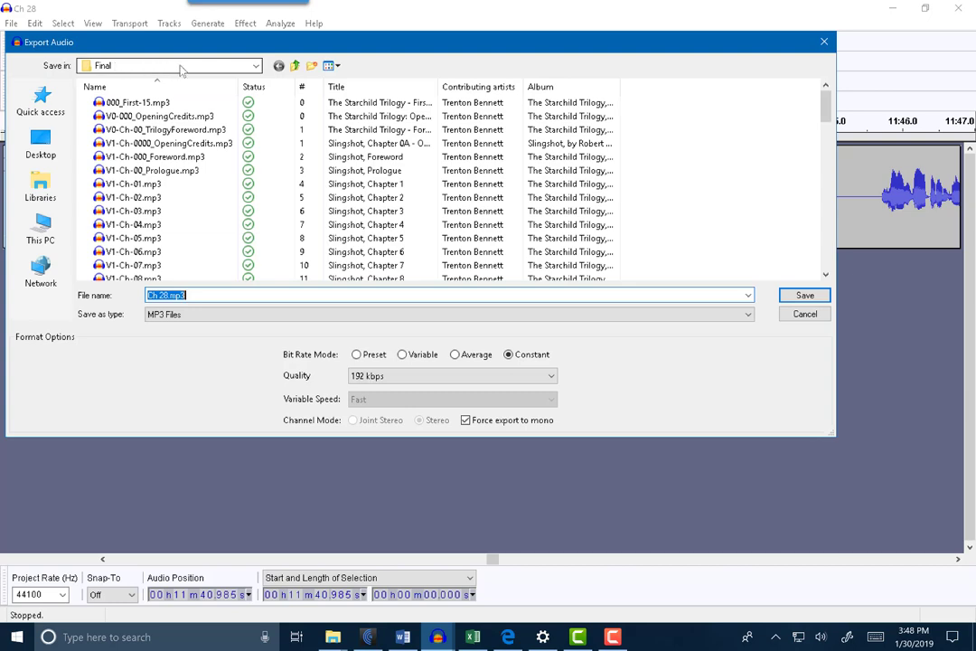
pyautogui.moveTo(833, 106); pyautogui.dragTo(829, 262)
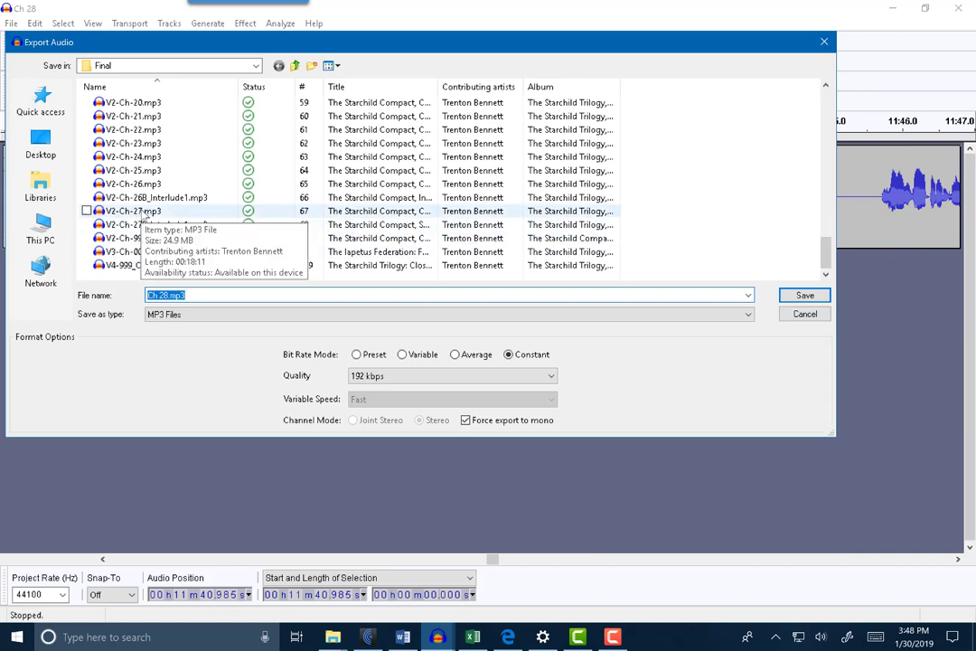
pyautogui.click(143, 213)
pyautogui.doubleClick(176, 295)
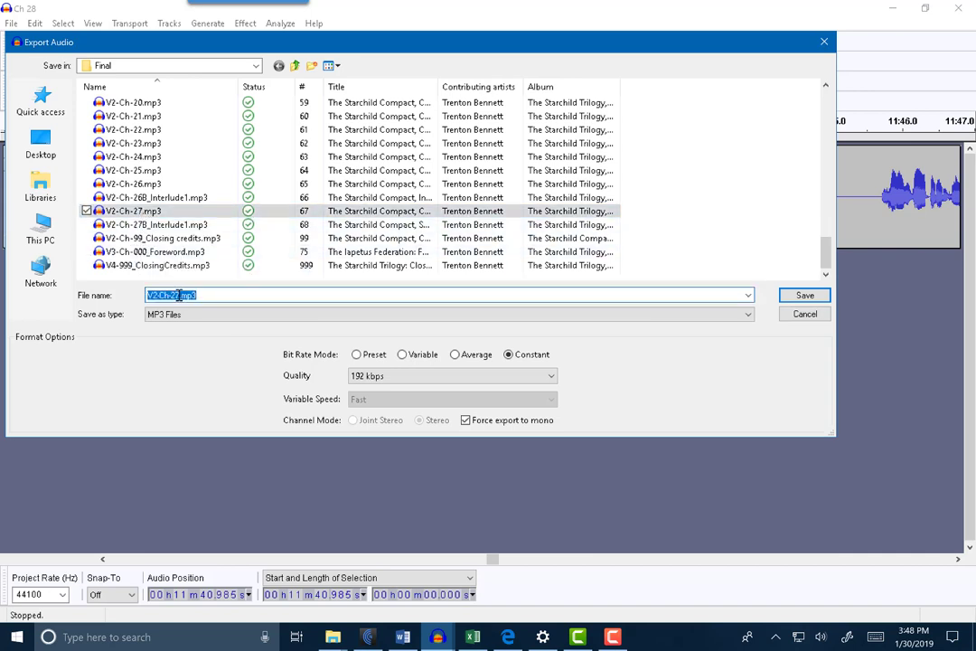
pyautogui.click(179, 294)
pyautogui.press('BackSpace')
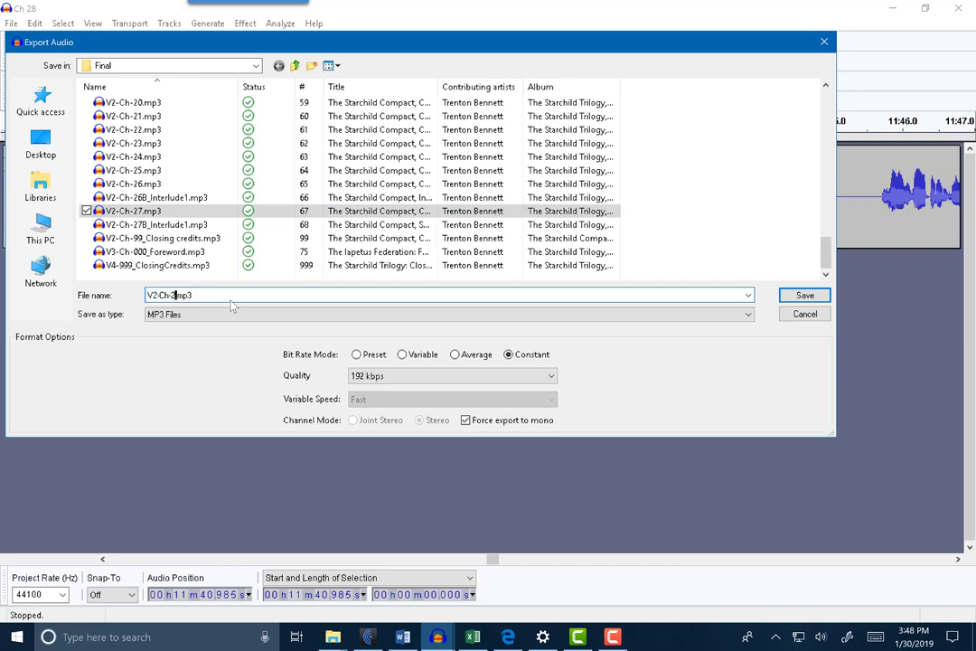
pyautogui.write('8')
pyautogui.click(804, 295)
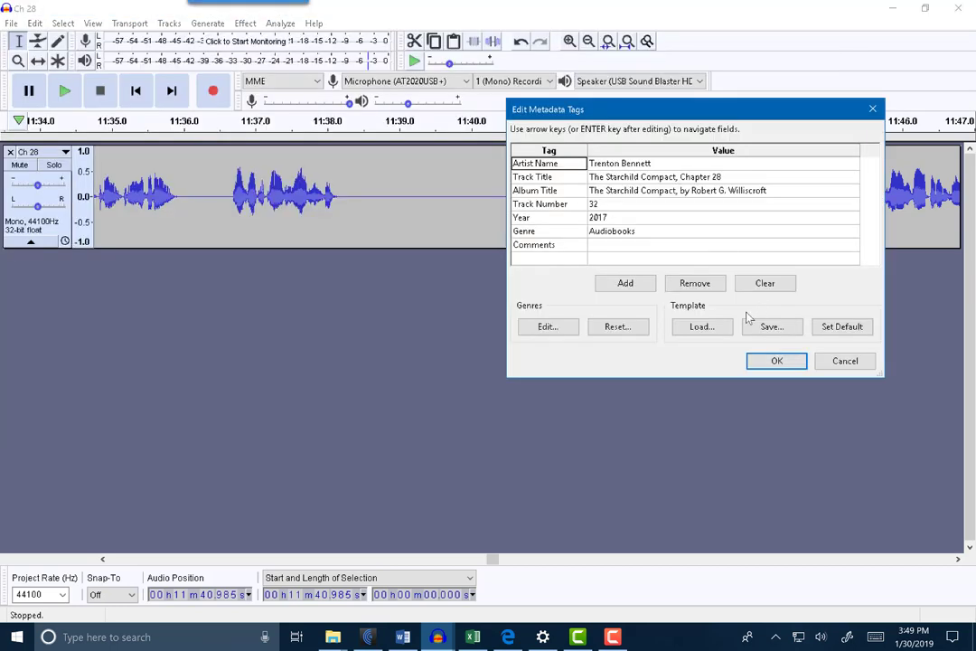
# Step: Load the StarchildTrilogy.xml template into the metadata tags of the export
pyautogui.click(702, 327)
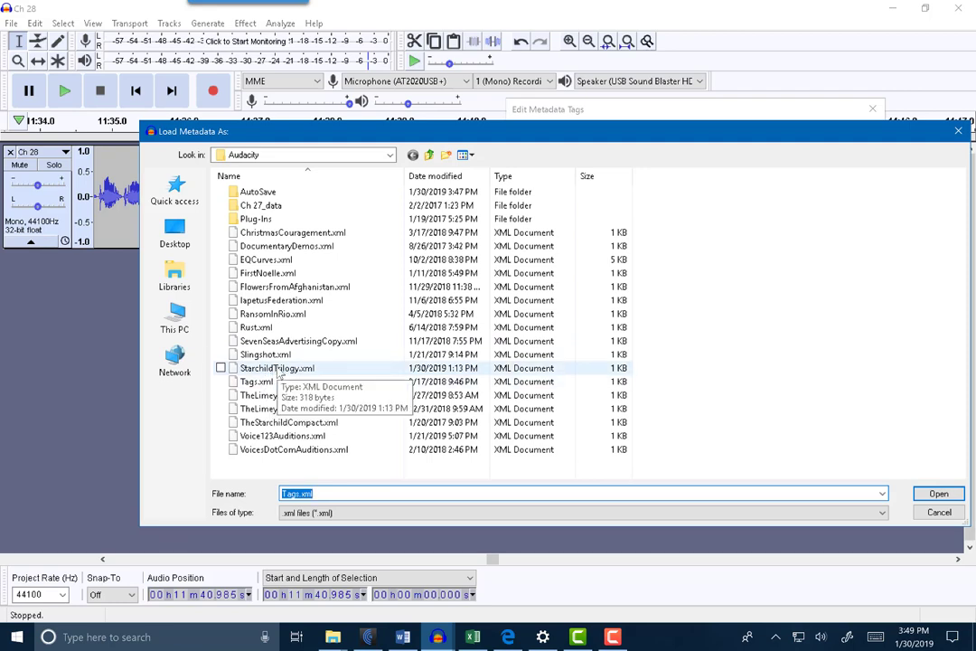
pyautogui.click(278, 369)
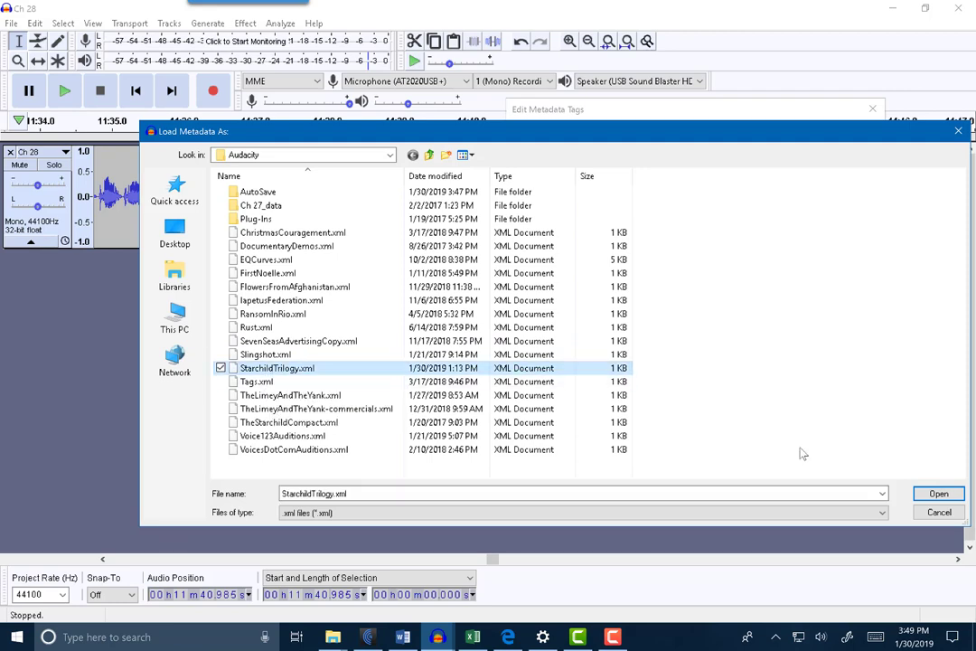
pyautogui.click(953, 498)
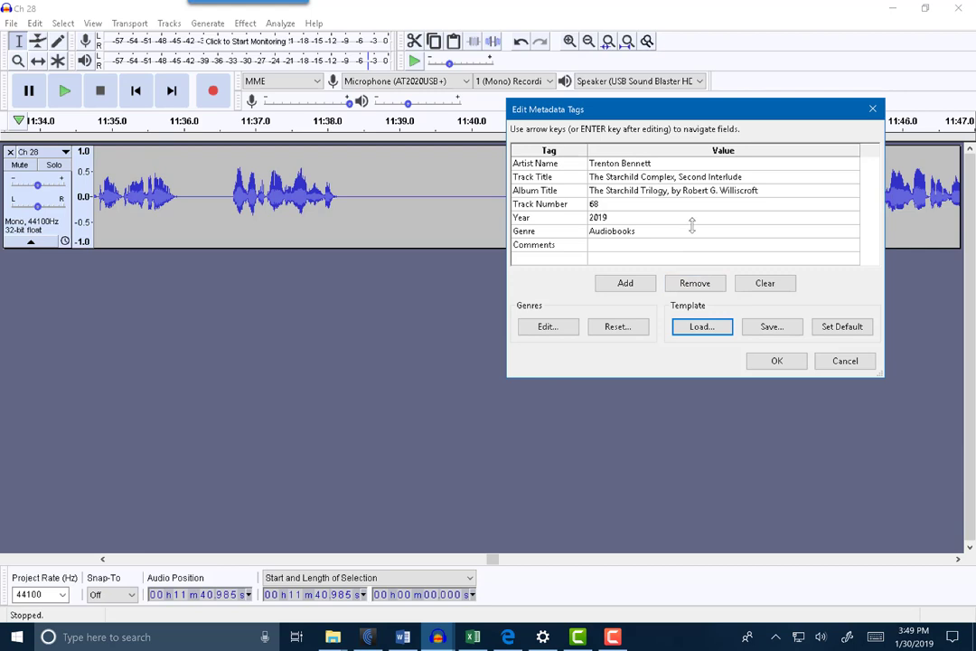
# Step: Set the track title tag to "The Starchild Compact, Chapter 28" and the track number to 69
pyautogui.click(675, 179)
pyautogui.click(675, 178)
pyautogui.press('BackSpace')
pyautogui.press('BackSpace')
pyautogui.press('BackSpace')
pyautogui.press('BackSpace')
pyautogui.press('BackSpace')
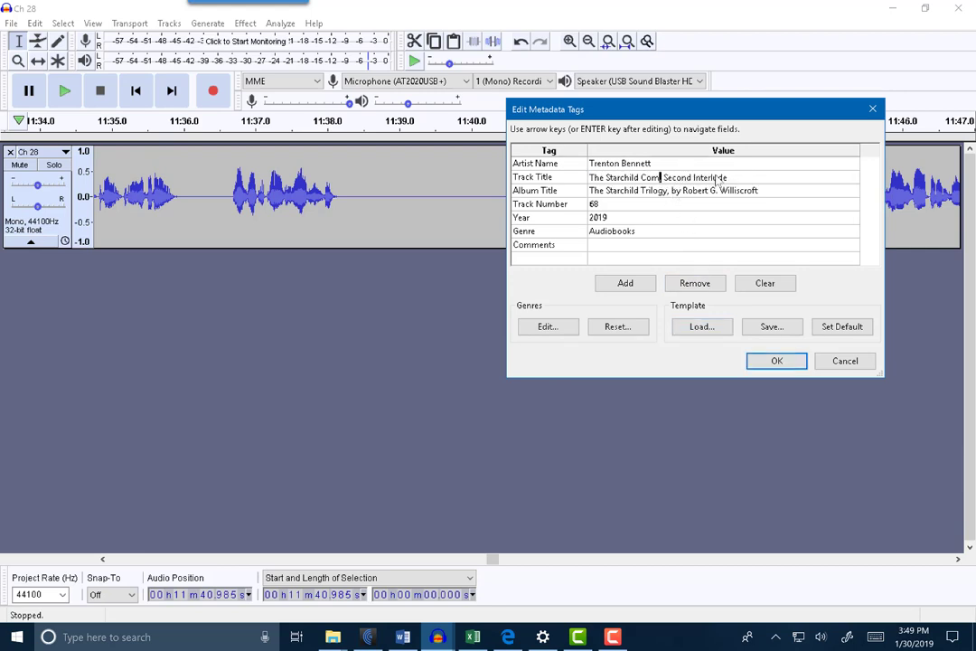
pyautogui.write('pact,')
pyautogui.moveTo(680, 178); pyautogui.dragTo(762, 178)
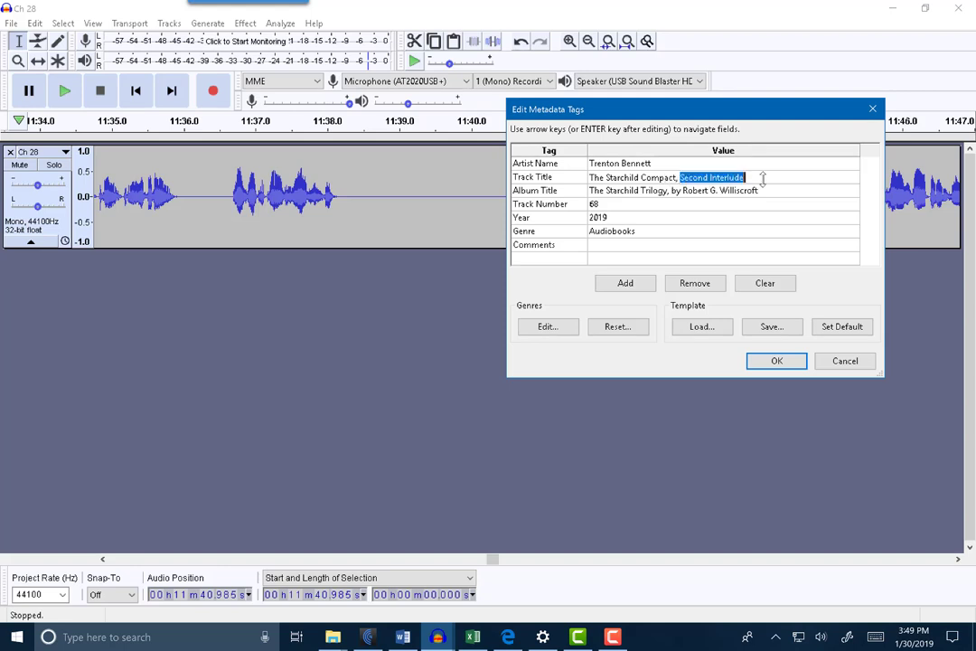
pyautogui.write('Chapter 28')
pyautogui.click(595, 204)
pyautogui.write('69')
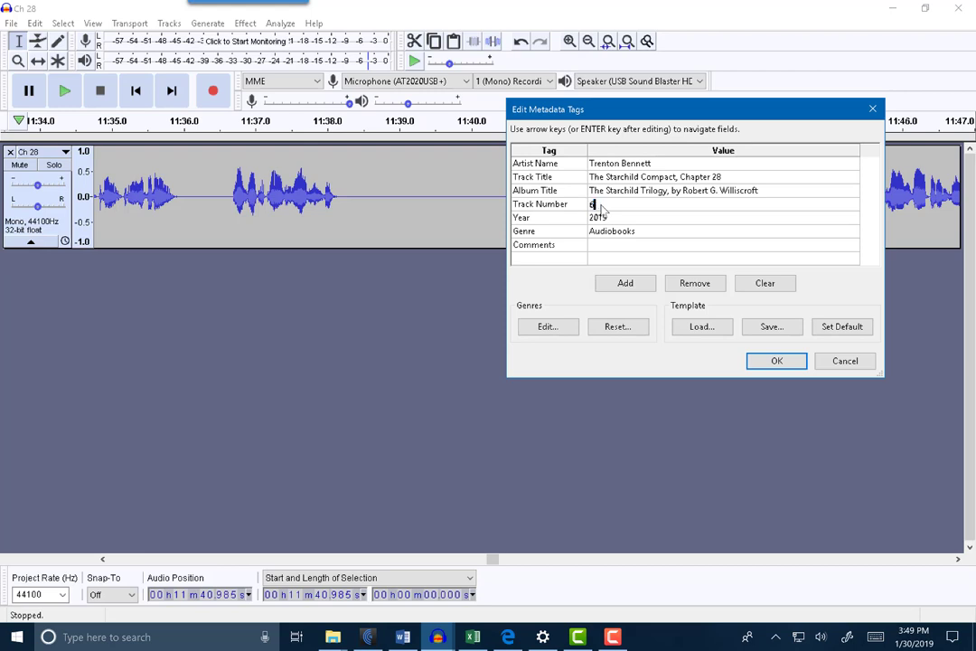
# Step: Save the edited tags over the existing StarchildTrilogy.xml template and accept the metadata to run the MP3 export
pyautogui.click(771, 326)
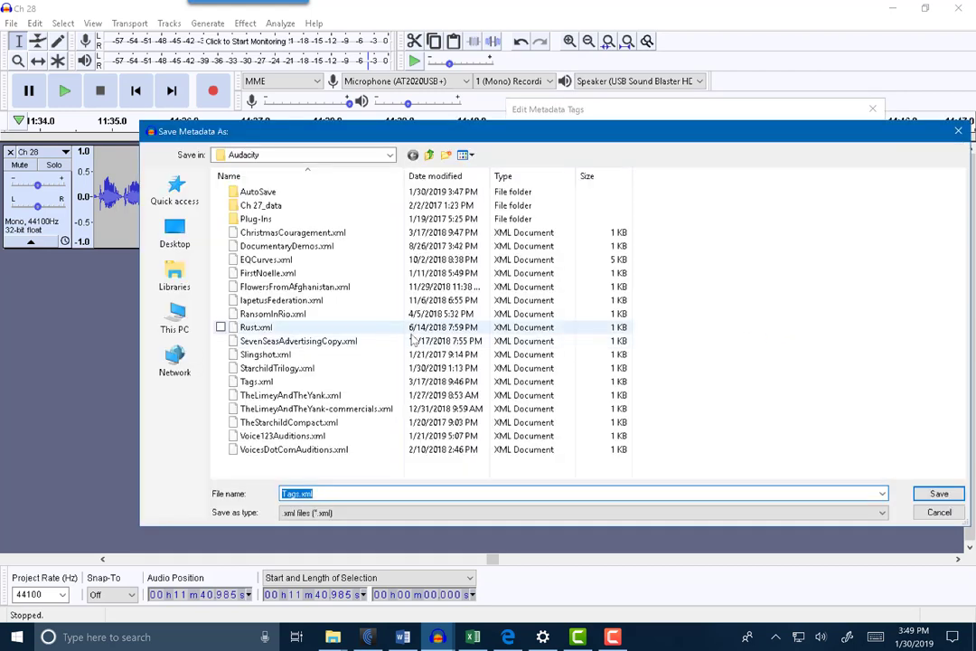
pyautogui.click(274, 368)
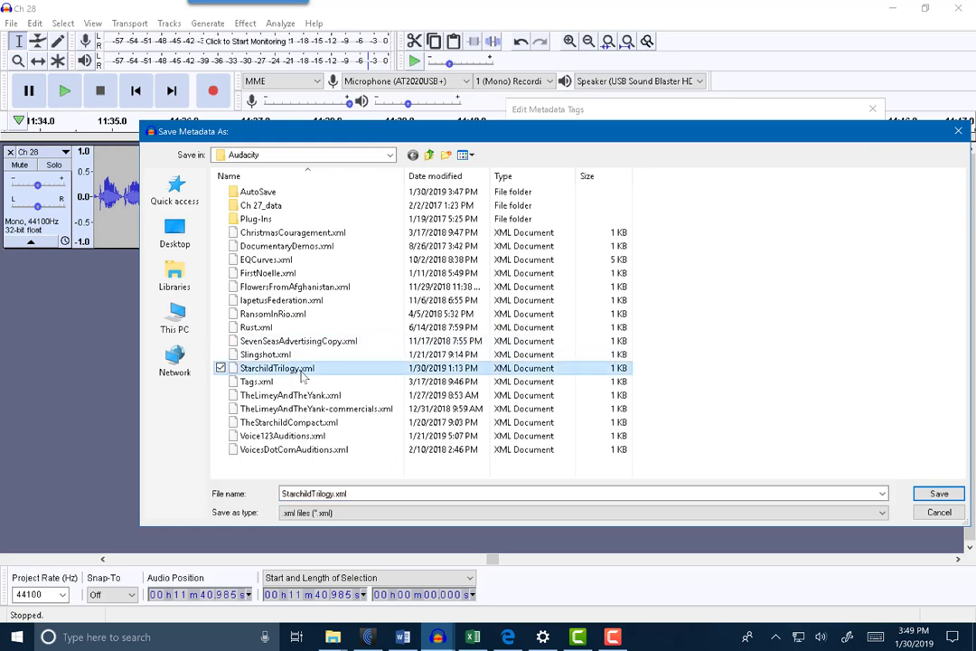
pyautogui.click(946, 496)
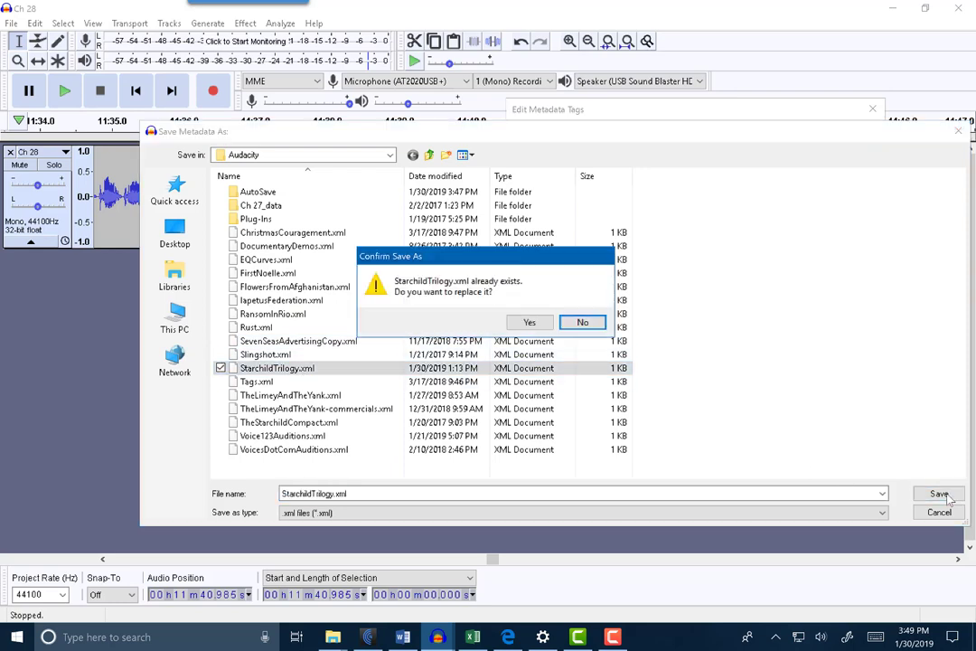
pyautogui.click(526, 324)
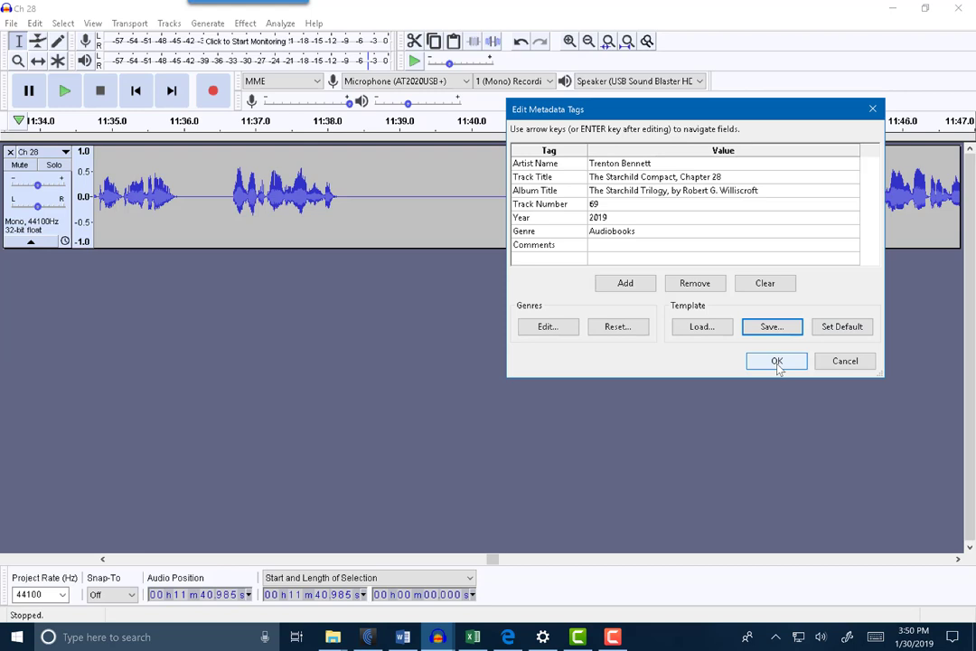
pyautogui.moveTo(341, 641)
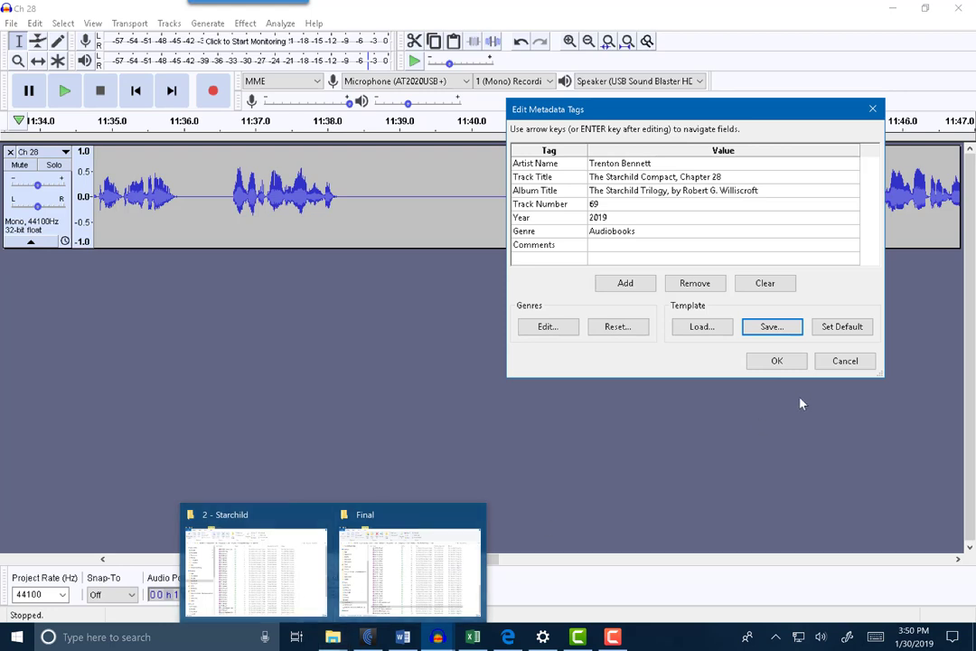
pyautogui.click(770, 365)
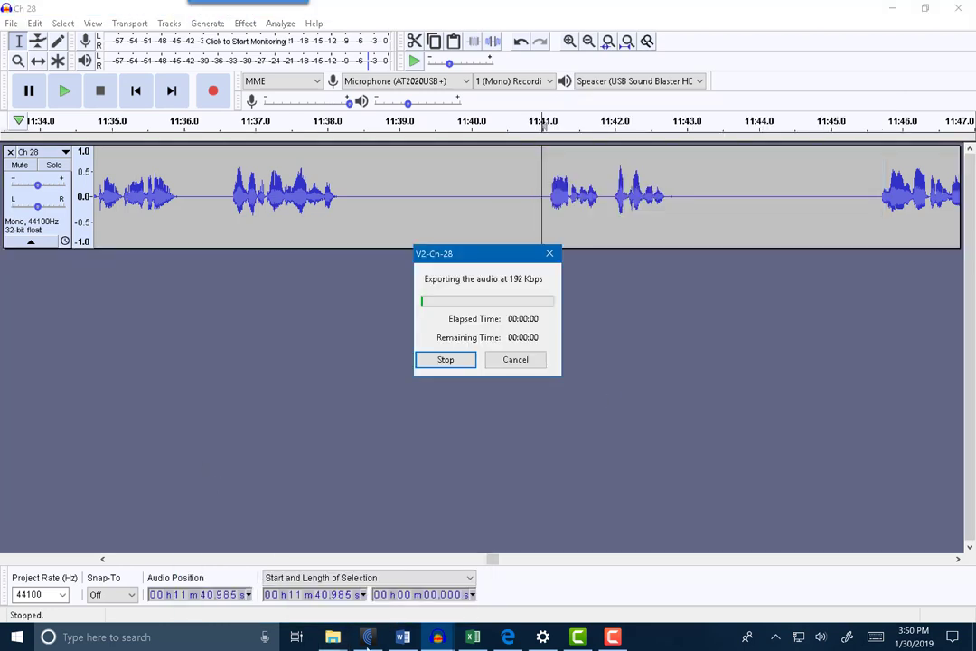
# Step: Check for the exported V2-Ch-28.mp3 in the Starchild Trilogy's Final folder in File Explorer
pyautogui.moveTo(331, 638)
pyautogui.click(411, 578)
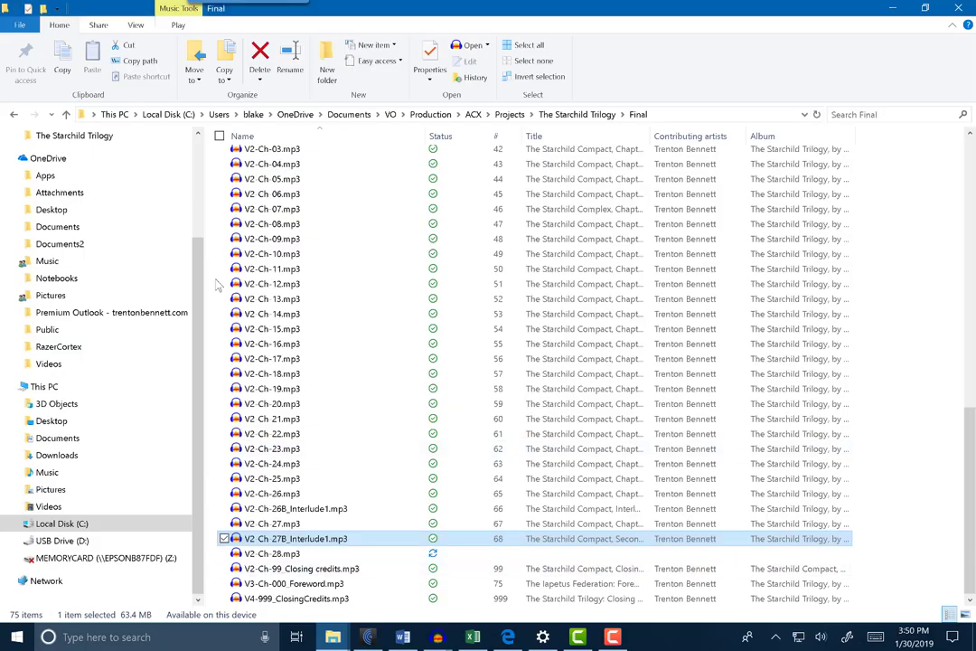
pyautogui.click(282, 552)
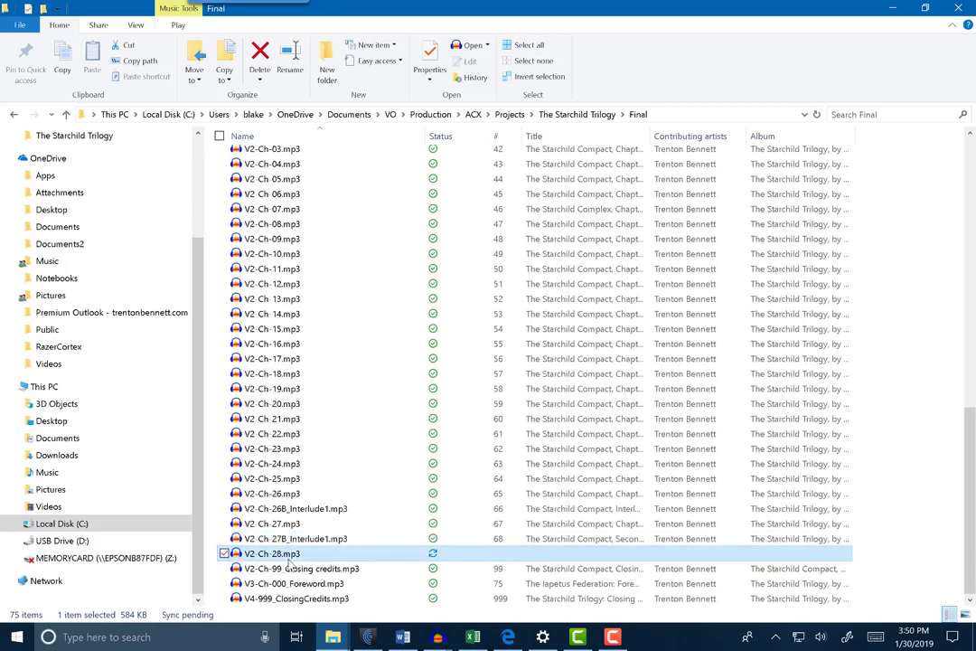
# Step: On The Starchild Trilogy's ACX production page in Edge, add a chapter section after the Second Interlude and name it "Starchild: Chapter 28"
pyautogui.click(507, 637)
pyautogui.scroll(-1, 398, 308)
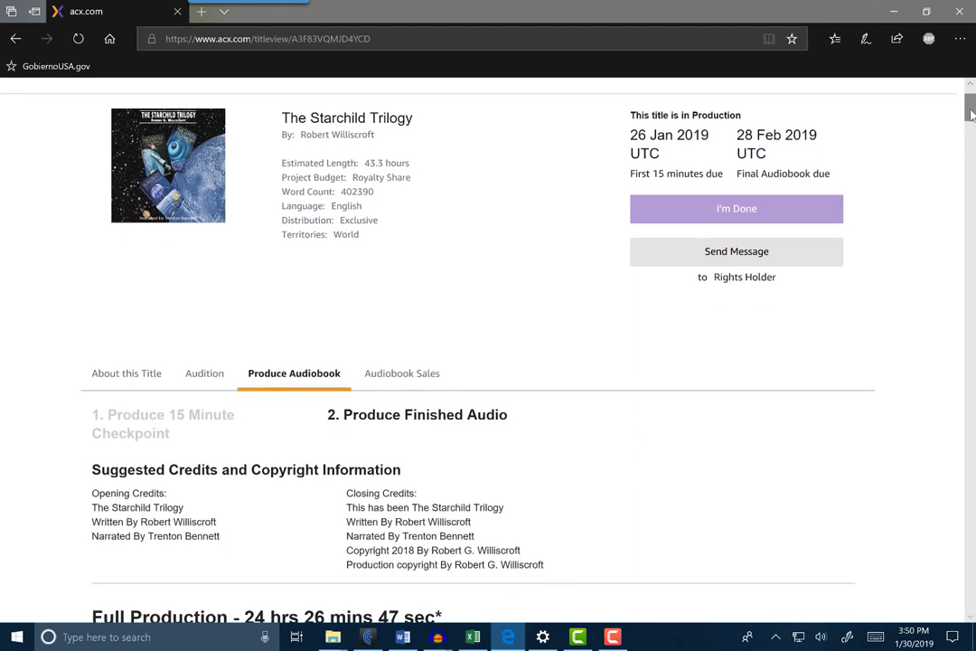
pyautogui.moveTo(970, 113); pyautogui.dragTo(936, 529)
pyautogui.scroll(-10, 935, 527)
pyautogui.scroll(-6, 796, 411)
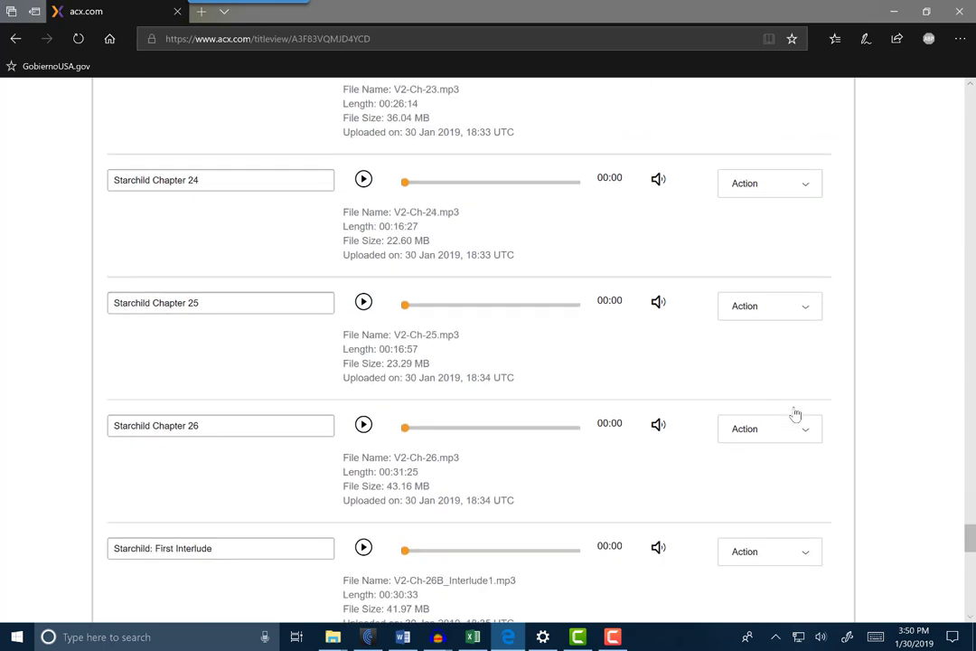
pyautogui.scroll(-3, 796, 413)
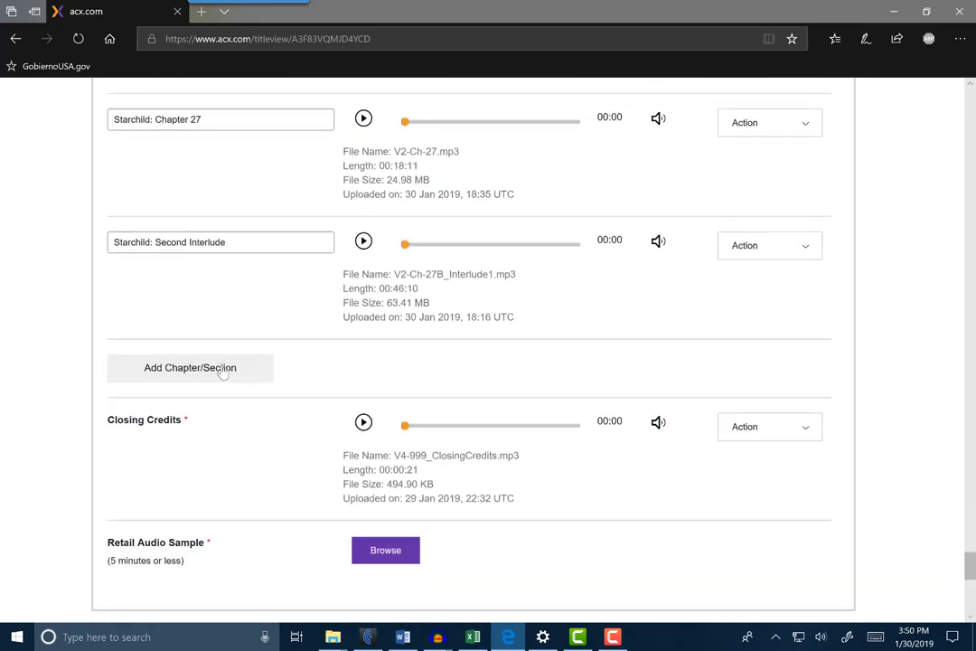
pyautogui.click(219, 371)
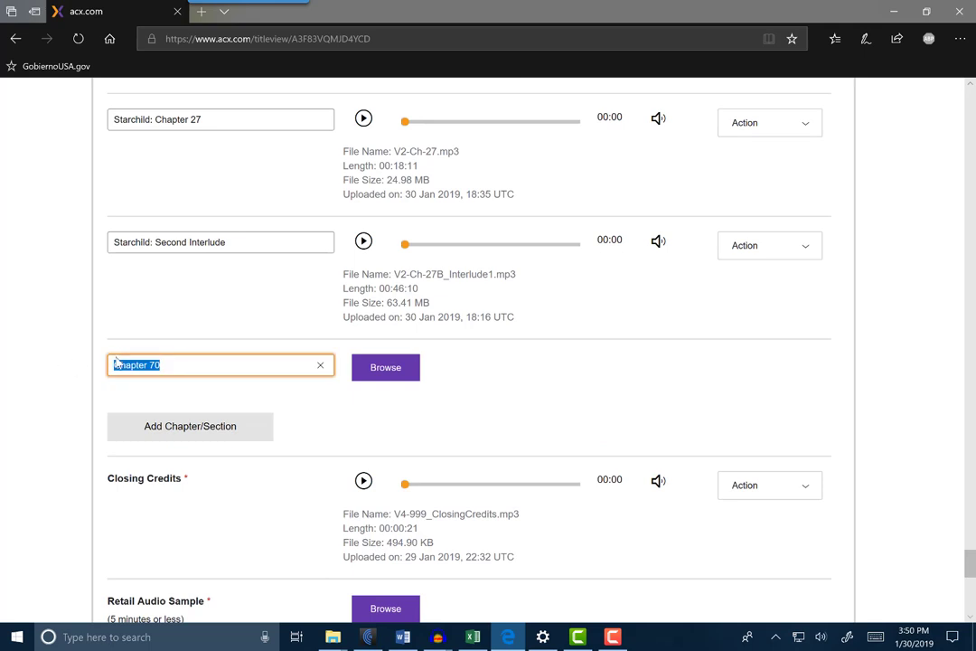
pyautogui.write('Starchild : Chapter 28')
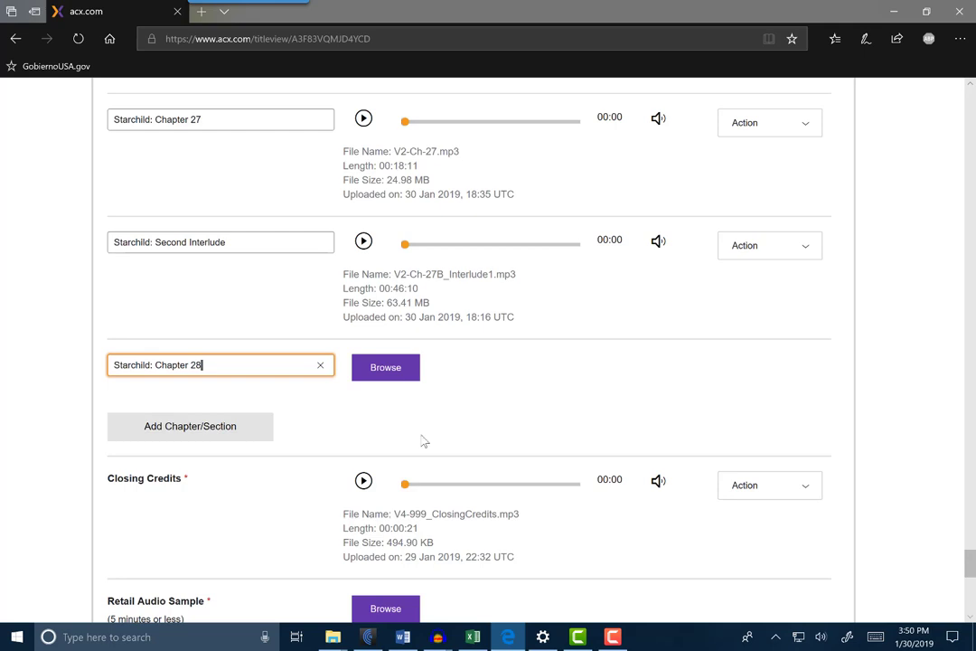
# Step: Switch to the Starchild-ChapterMarkers workbook in Excel to review the Chapter Twenty-eight entries
pyautogui.click(476, 637)
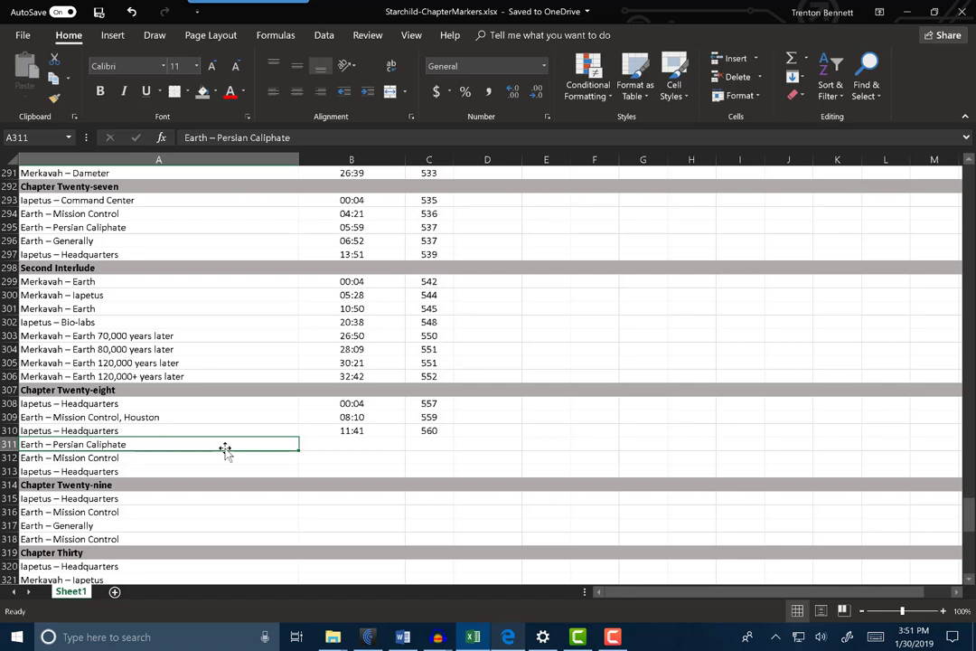
pyautogui.click(613, 636)
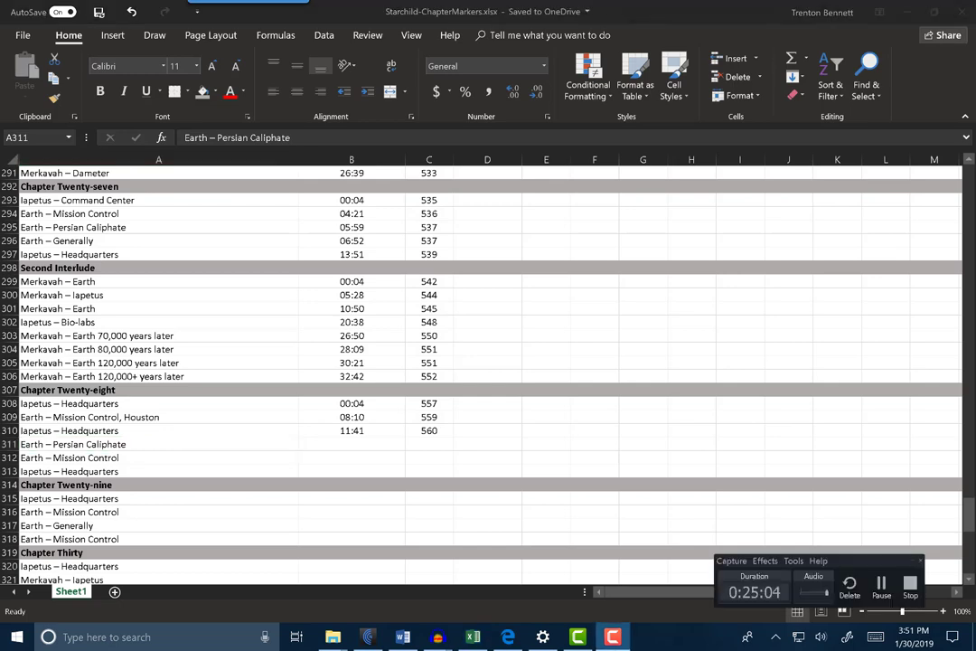